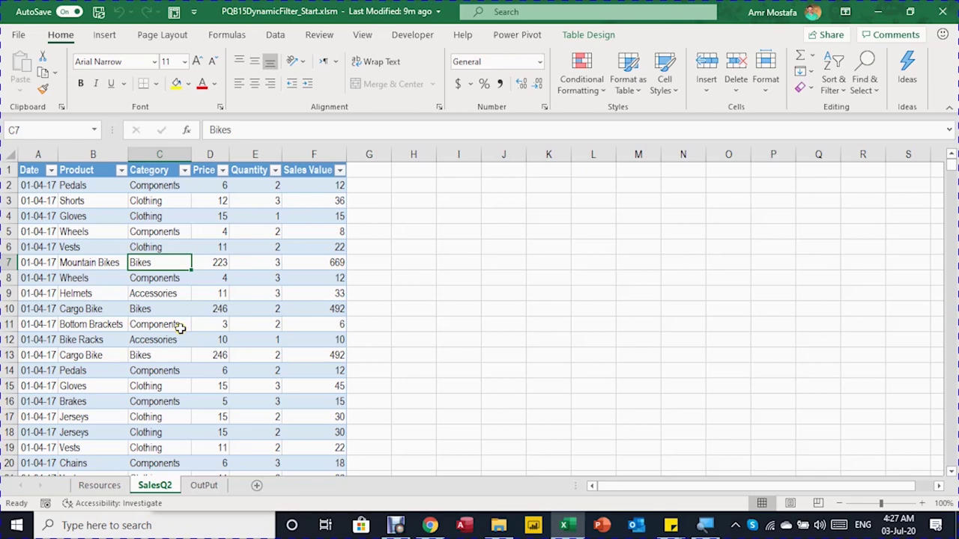
- Create a Power Query query from the sales table on the SalesQ2 sheet and name it FilteredReort
left_click(276, 35)
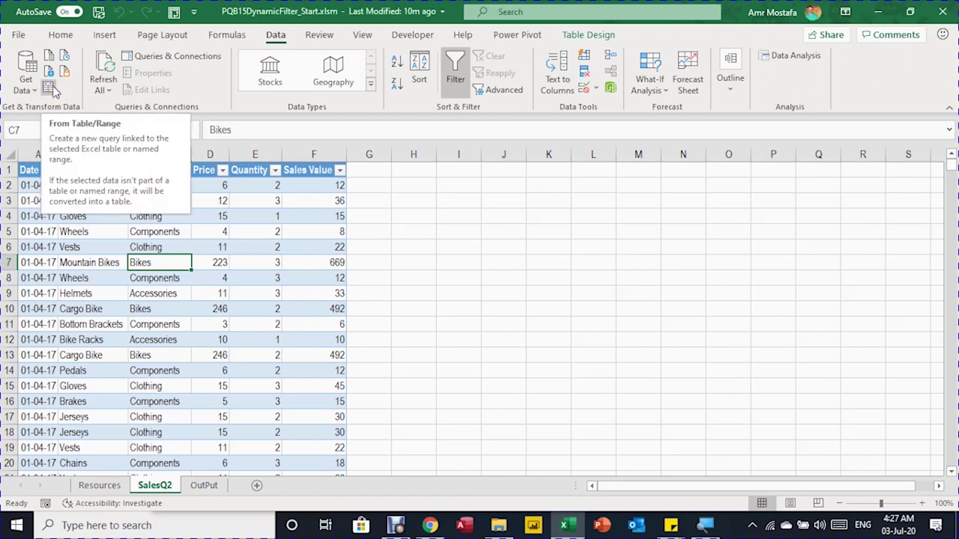
left_click(51, 89)
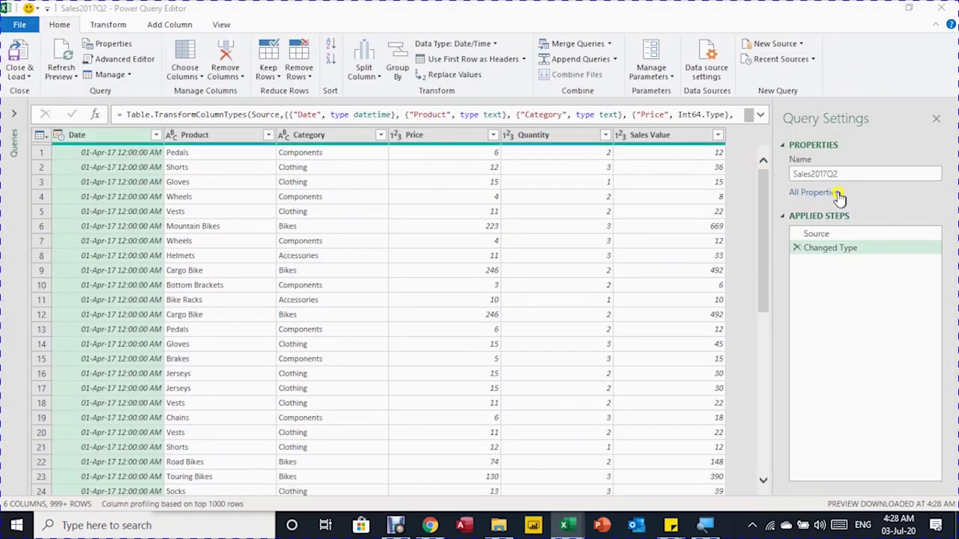
left_click(840, 174)
left_click_drag(844, 174, 790, 169)
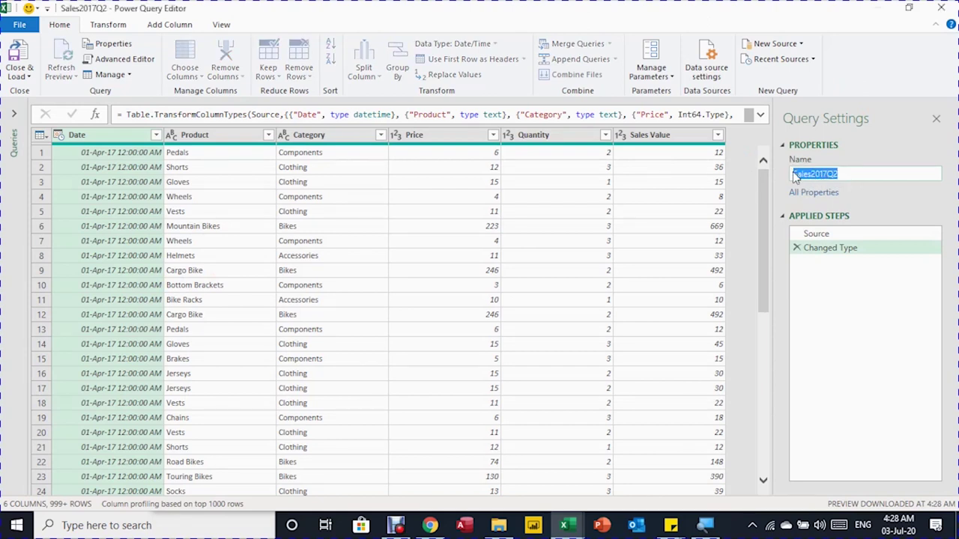
key("BackSpace")
type("FilteredReo")
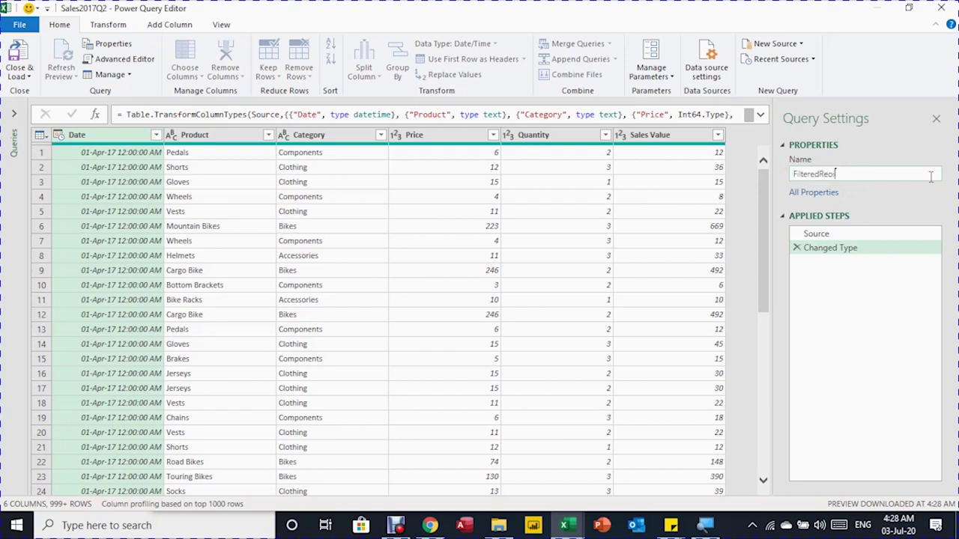
type("rt")
- Delete the Changed Type step and shorten the Source step's formula to = Excel.CurrentWorkbook()
left_click(798, 248)
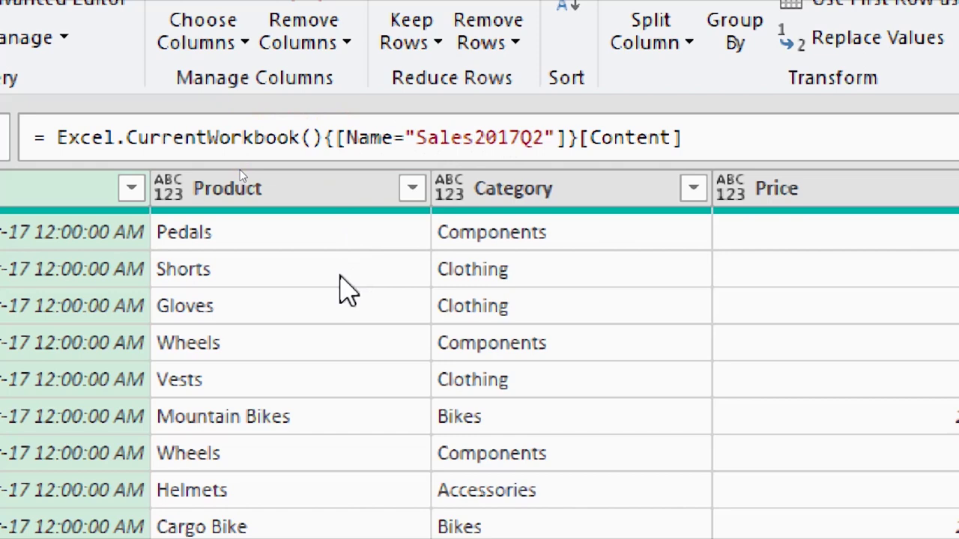
left_click(334, 137)
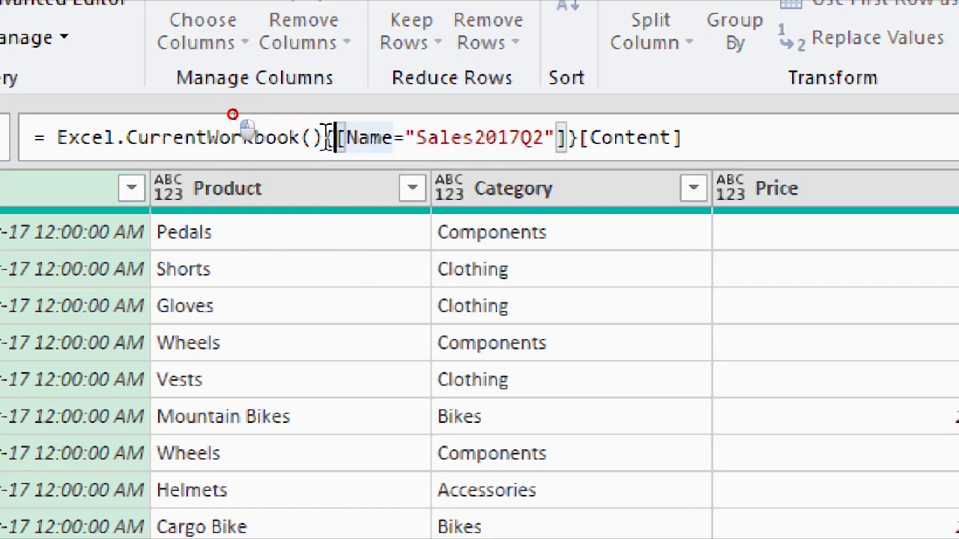
left_click_drag(333, 137, 567, 137)
left_click_drag(643, 148, 717, 143)
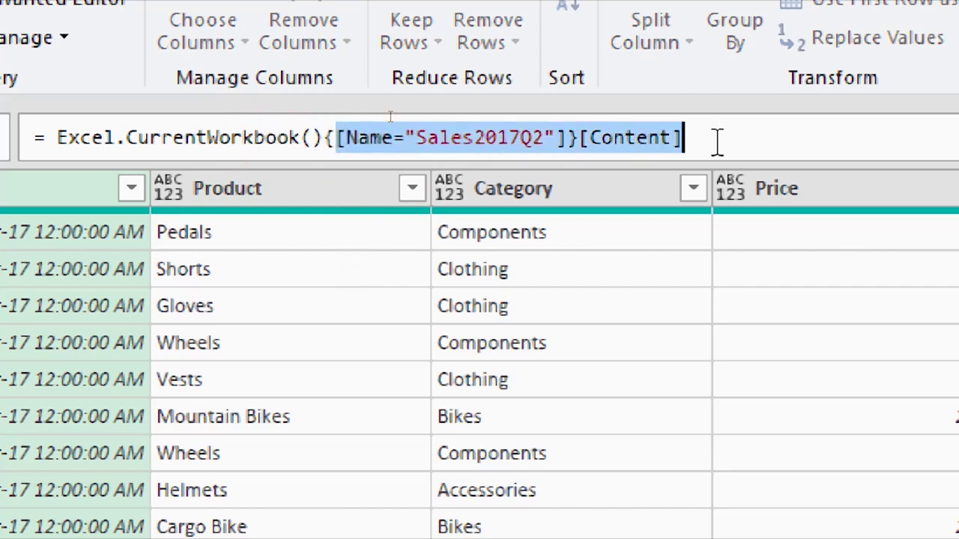
key("Delete")
key("BackSpace")
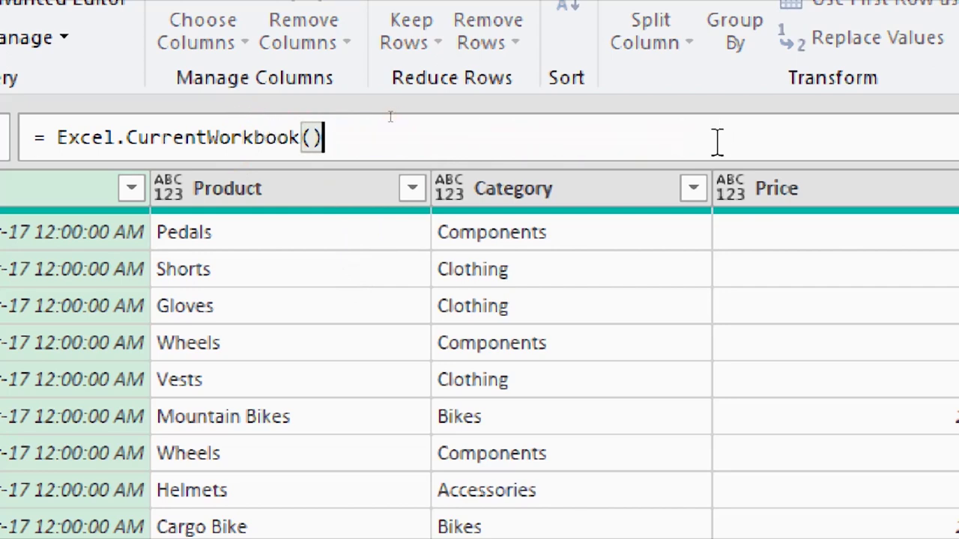
key("Return")
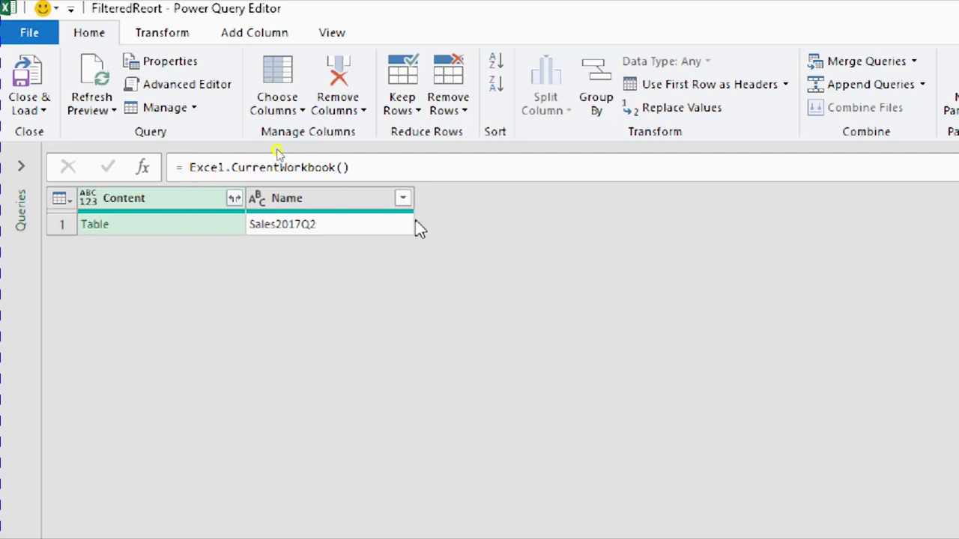
- Filter the Name column to keep only rows that begin with "Sales"
left_click(404, 198)
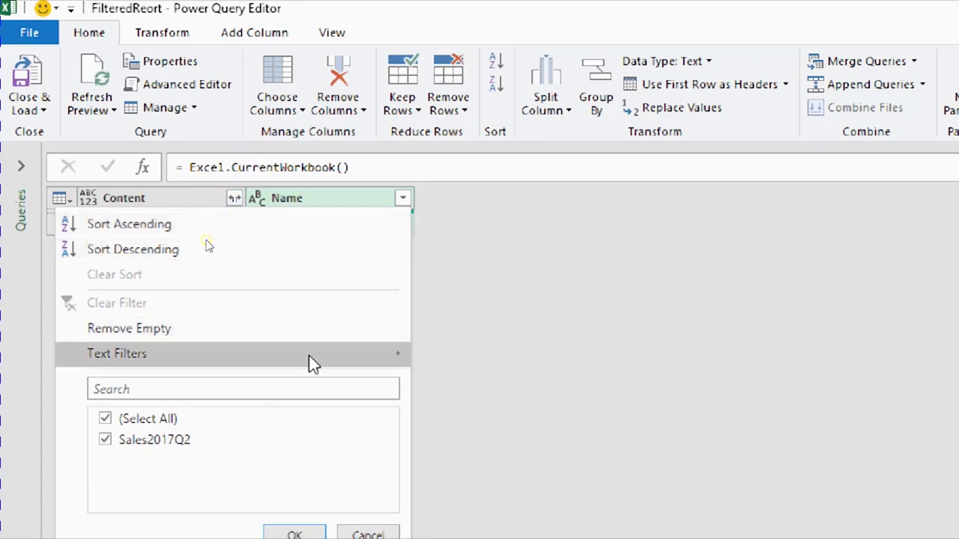
mouse_move(309, 355)
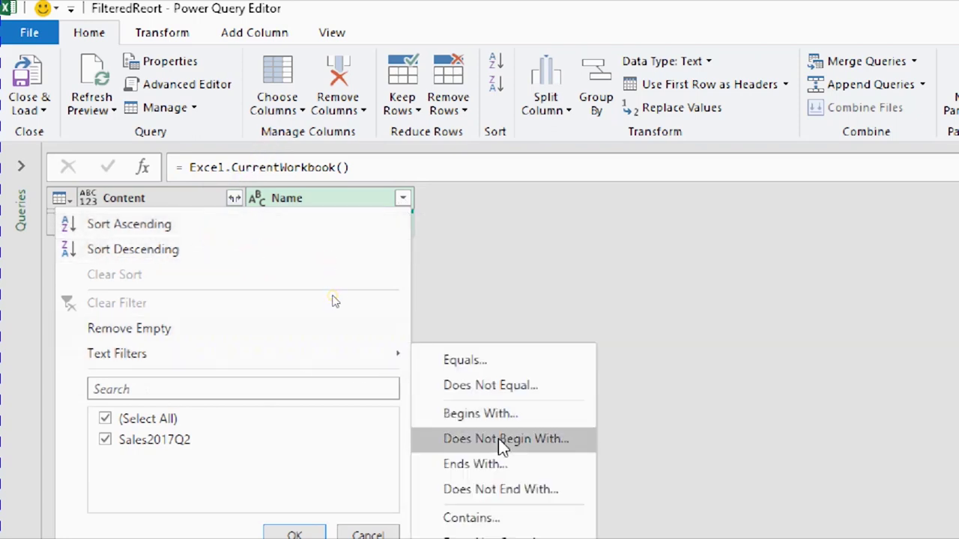
left_click(498, 413)
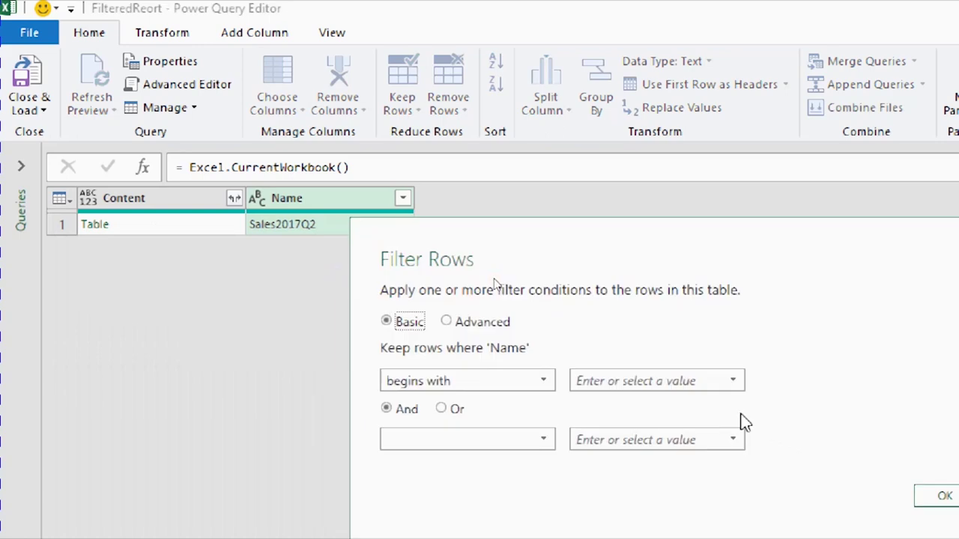
left_click(641, 380)
type("Sales")
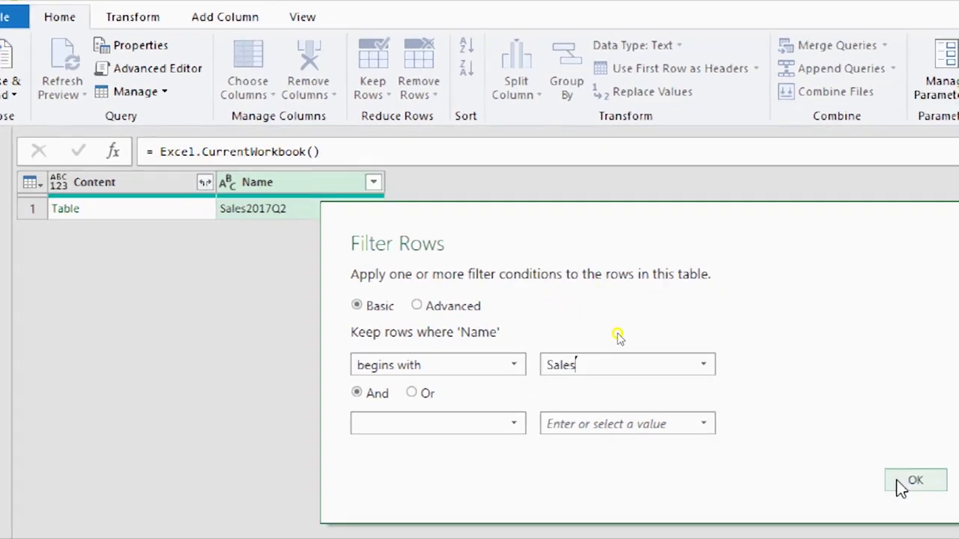
left_click(929, 501)
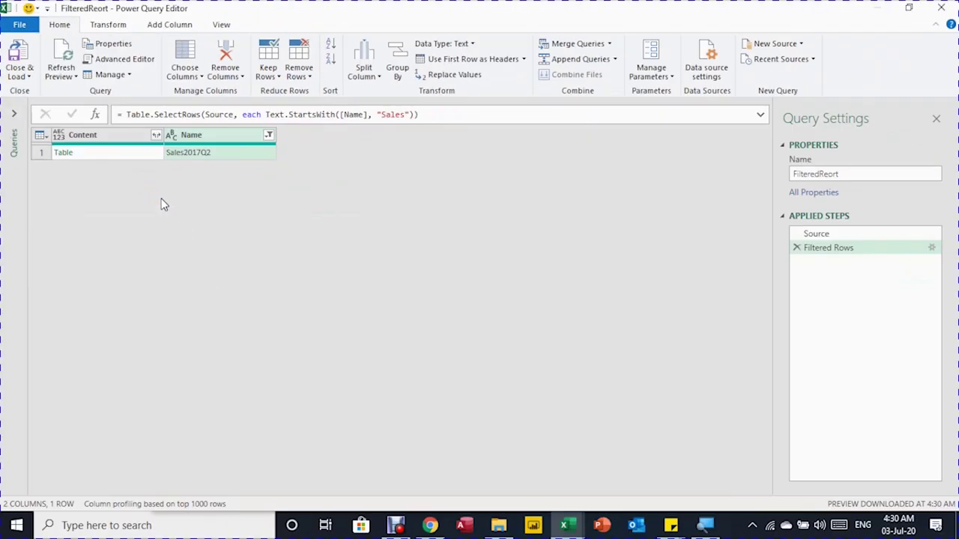
- Remove the Name column after the Filtered Rows step
left_click(165, 205)
left_click(798, 238)
left_click(827, 249)
left_click(230, 60)
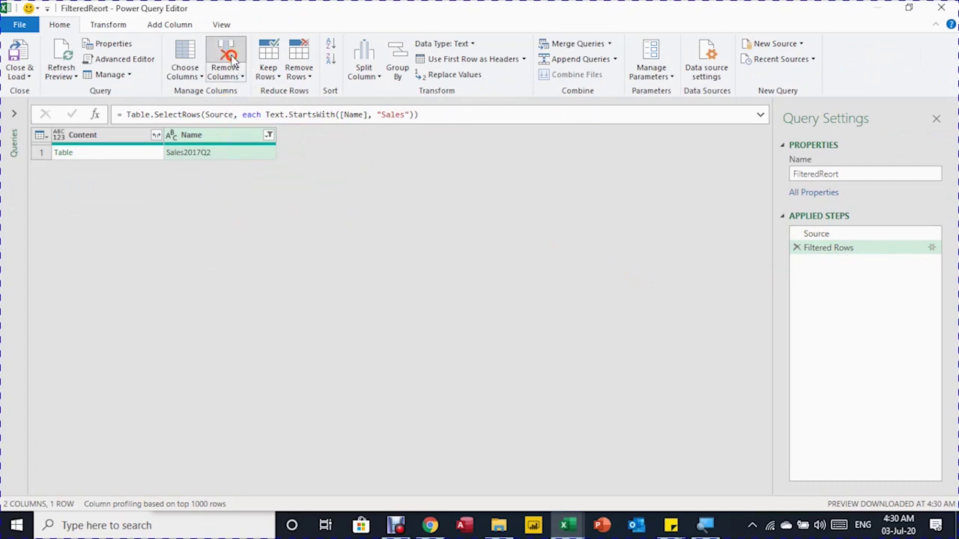
- Preview the nested table in the Content column and expand all its columns without the original column name as prefix
left_click(101, 154)
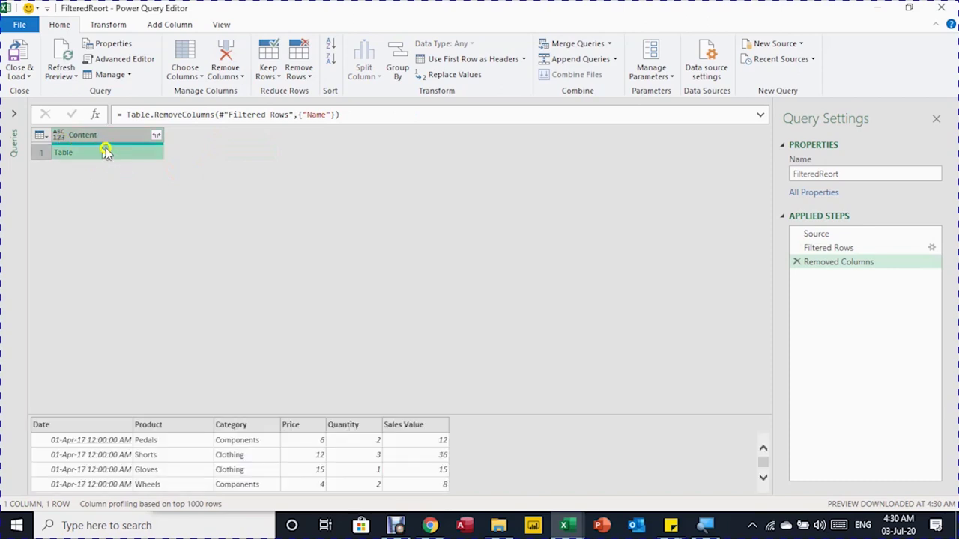
left_click_drag(215, 416, 224, 323)
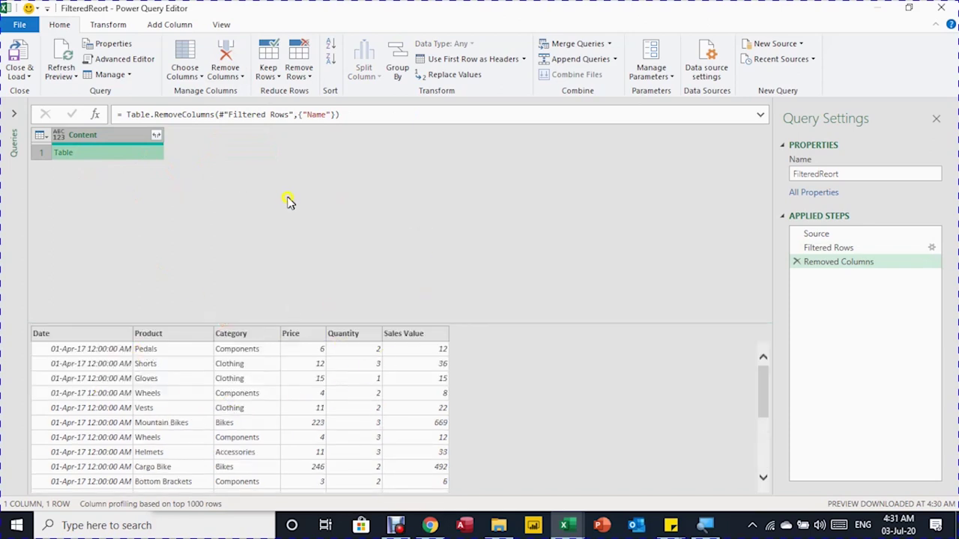
left_click(156, 137)
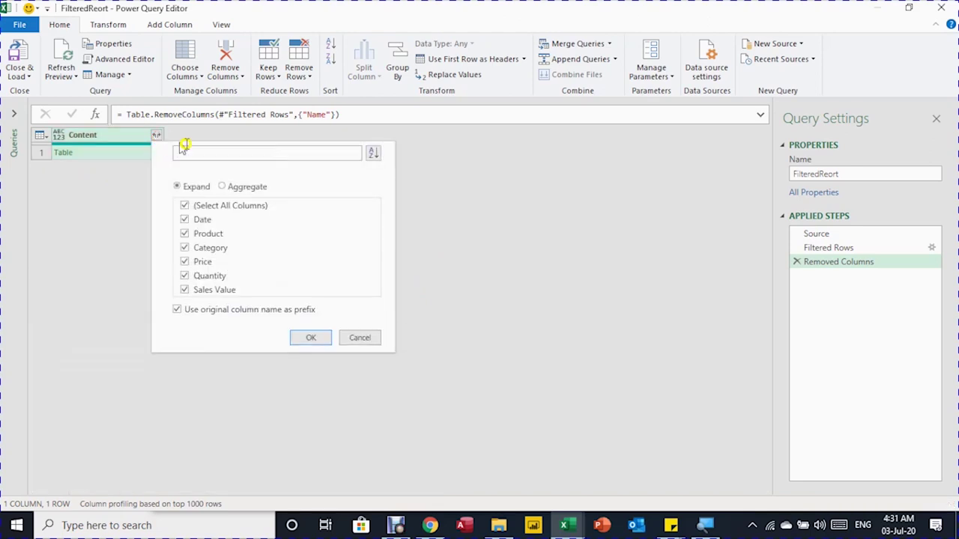
left_click(177, 309)
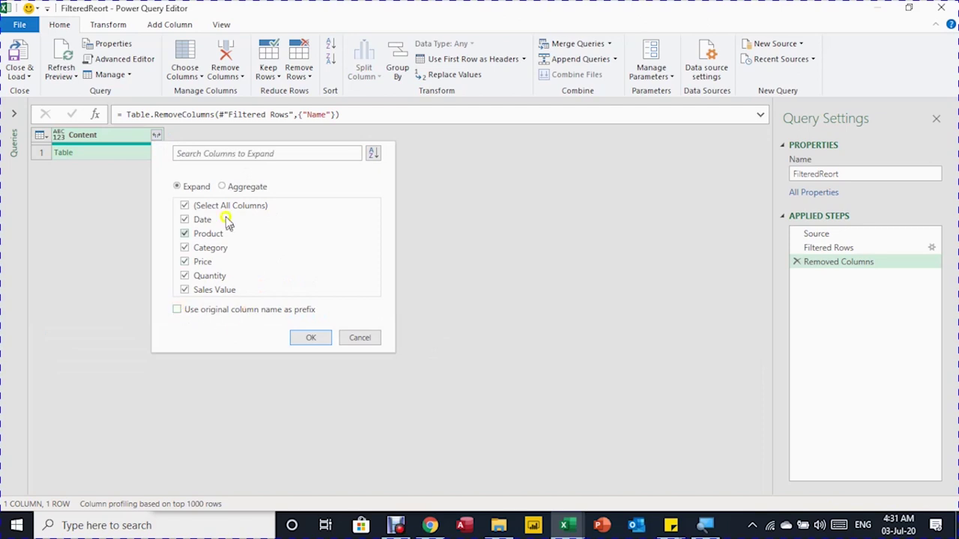
left_click(304, 338)
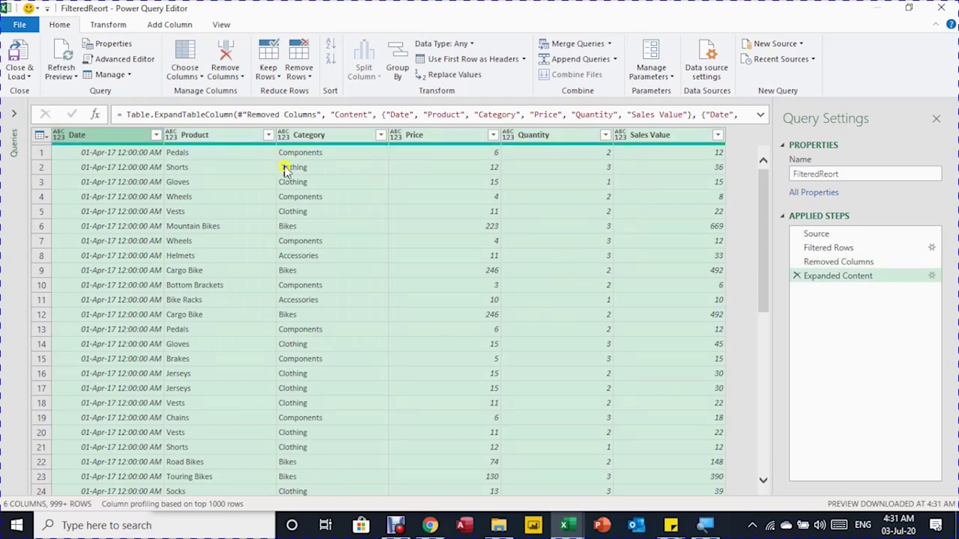
- Detect the data types of all columns and set the Date column's type to Date, replacing the current conversion
left_click(105, 25)
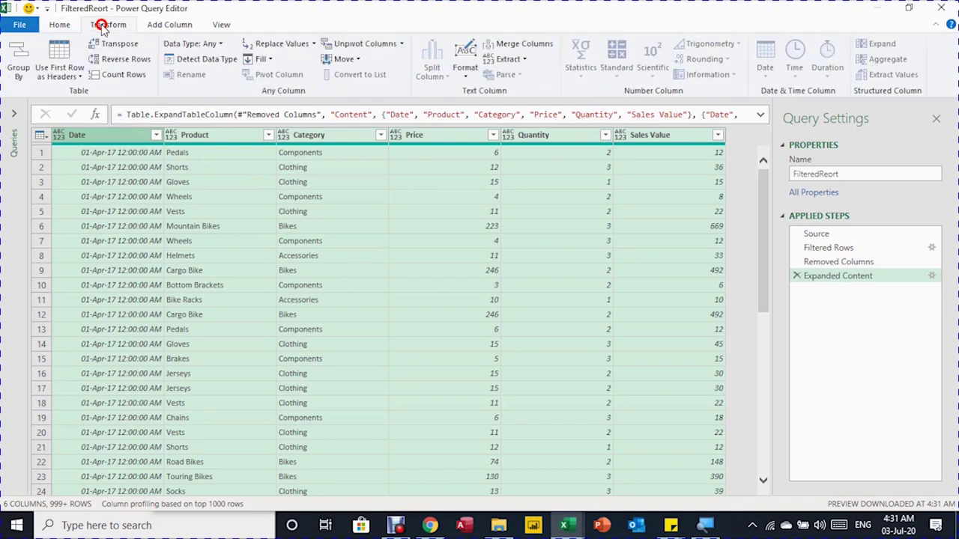
left_click(204, 59)
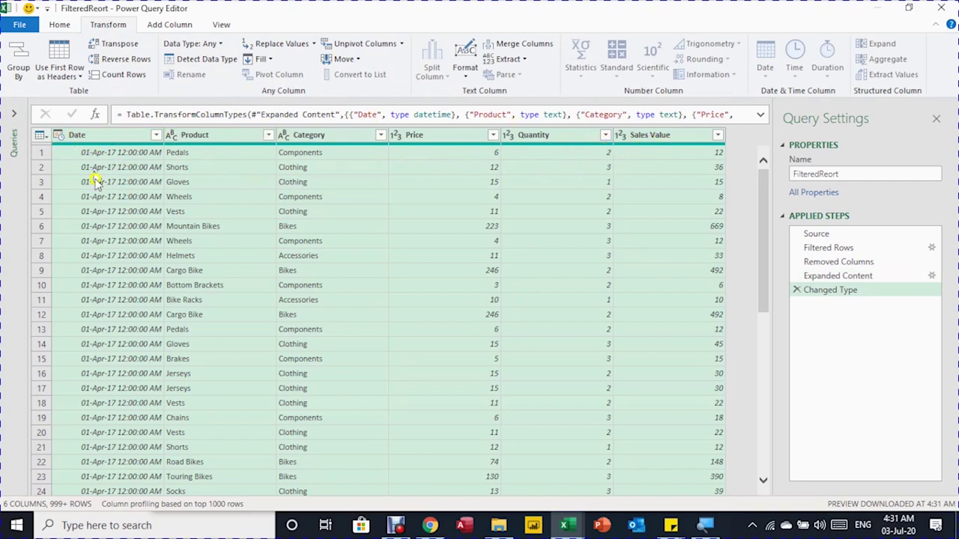
left_click(60, 136)
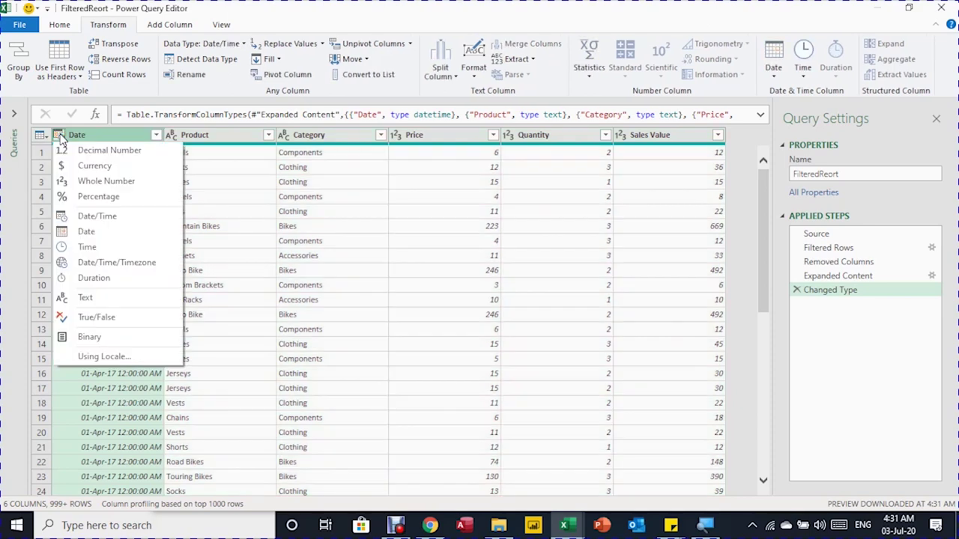
left_click(86, 233)
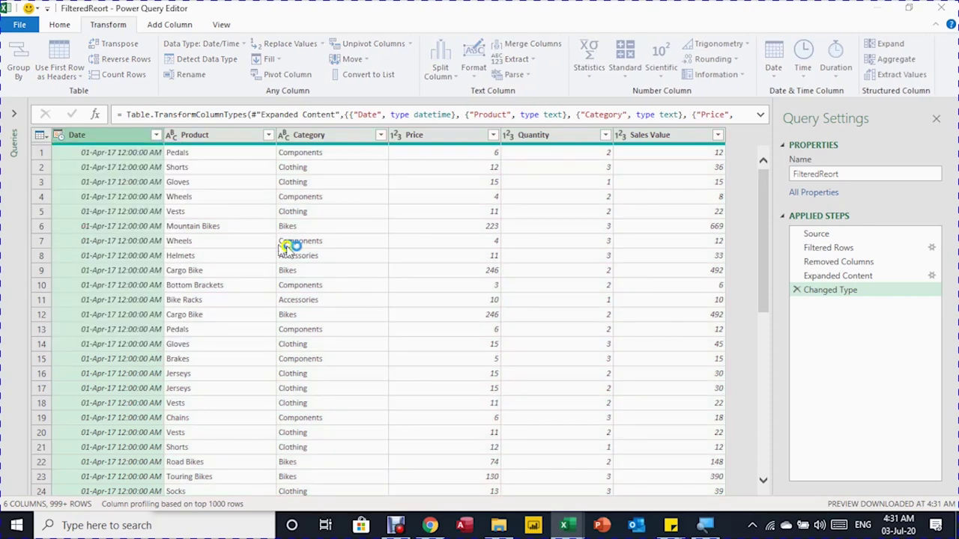
left_click(463, 297)
- Set the Sales Value column's type to Decimal Number, replacing the current conversion
left_click(621, 136)
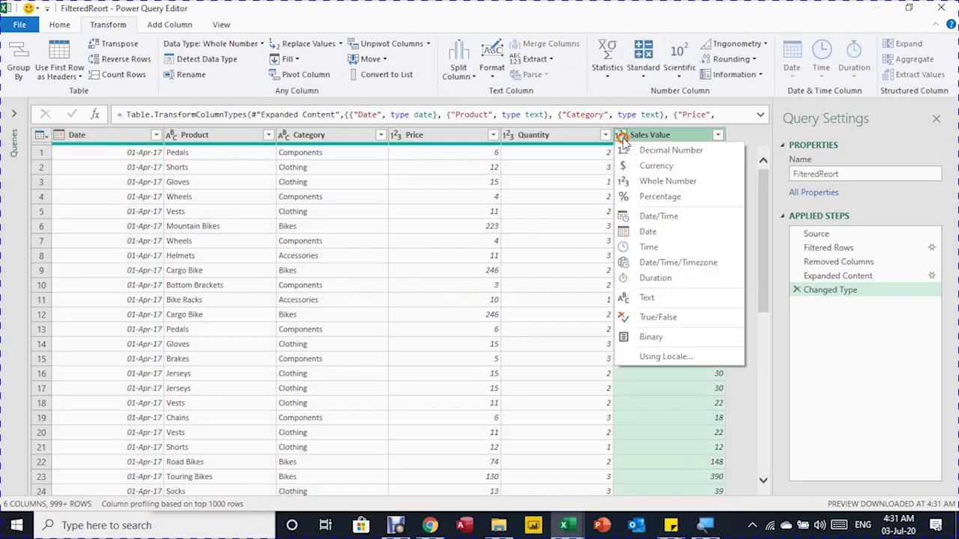
left_click(633, 154)
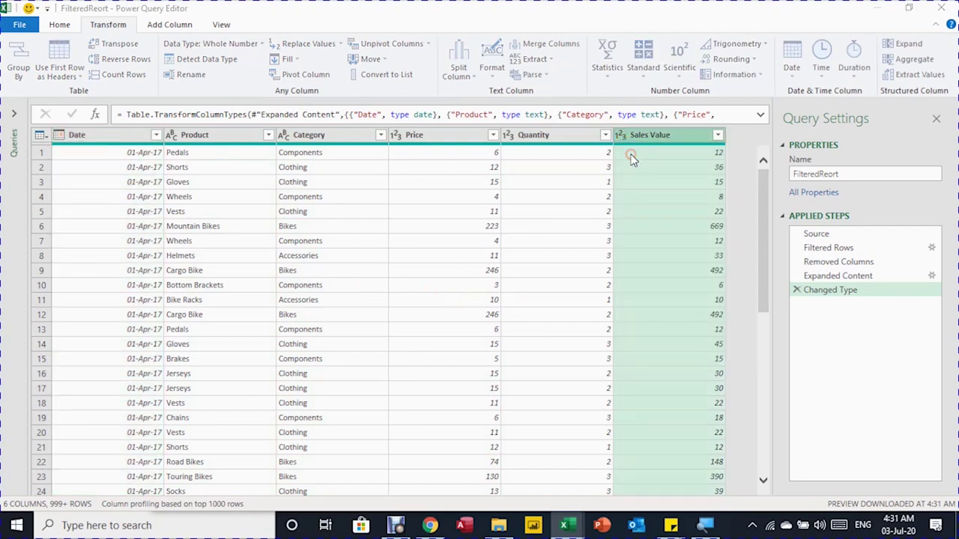
left_click(464, 299)
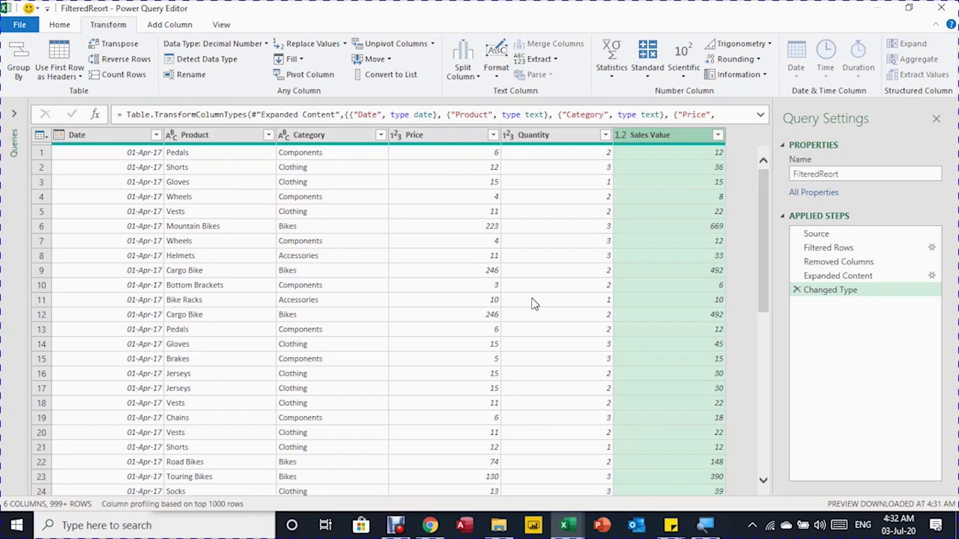
- Filter the Date column to show only 01-Apr-17
left_click(156, 135)
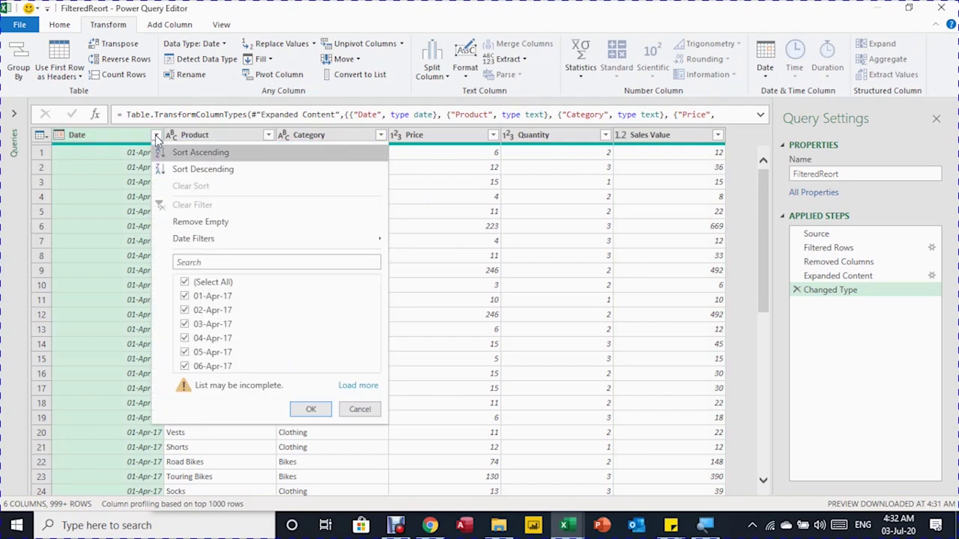
left_click(185, 282)
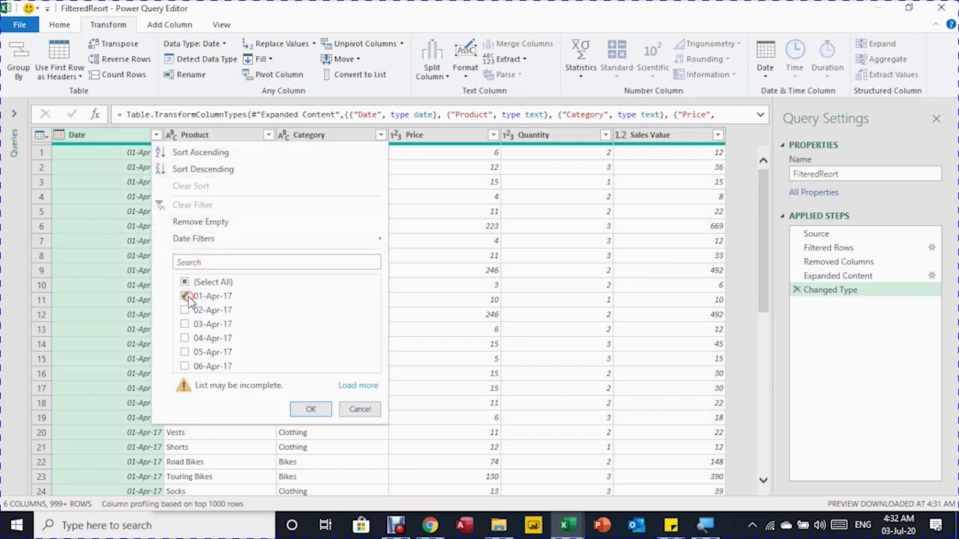
left_click(306, 412)
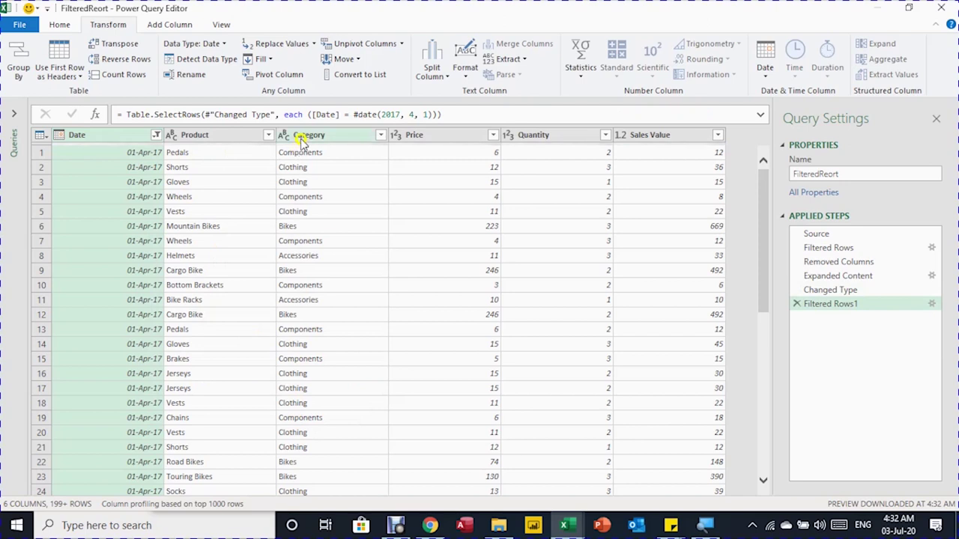
- Filter the Category column to show only Bikes
left_click(382, 135)
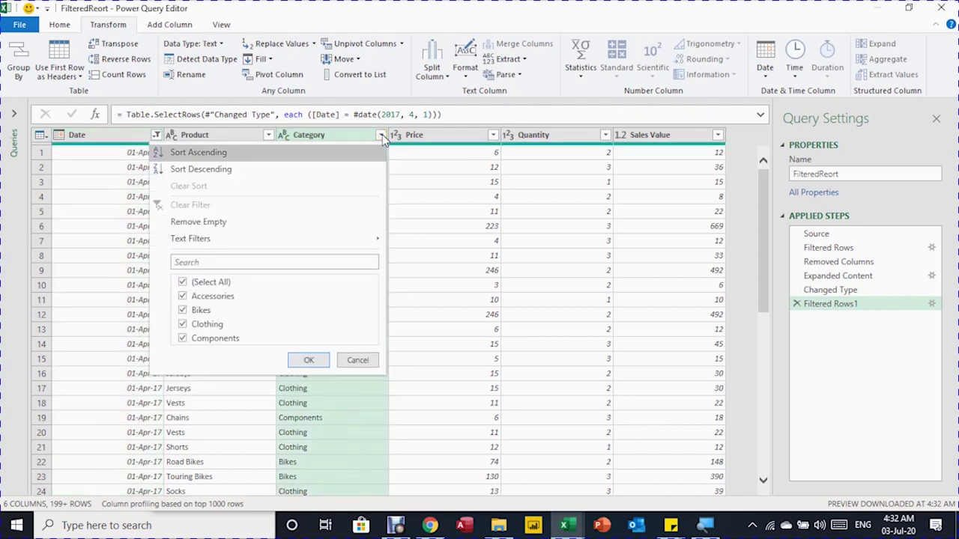
left_click(182, 281)
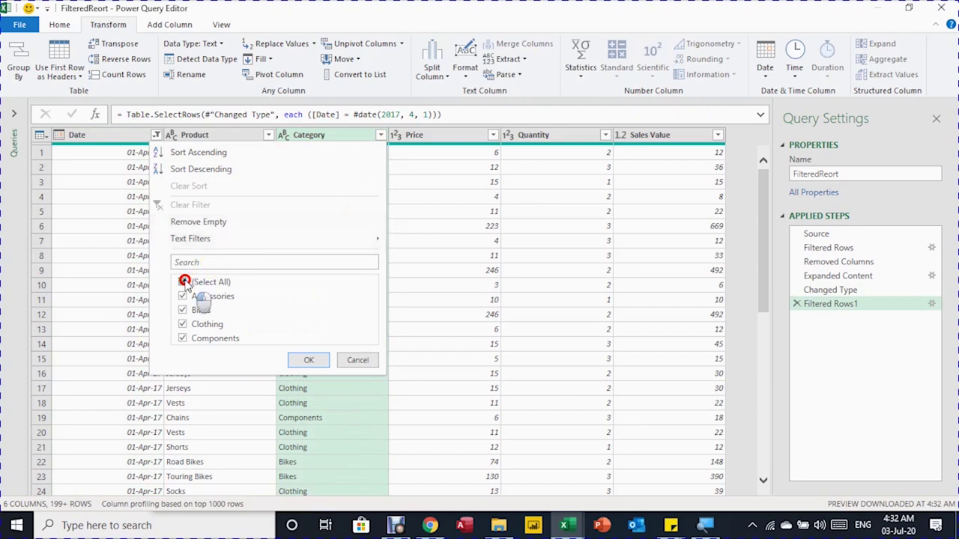
left_click(183, 310)
left_click(308, 360)
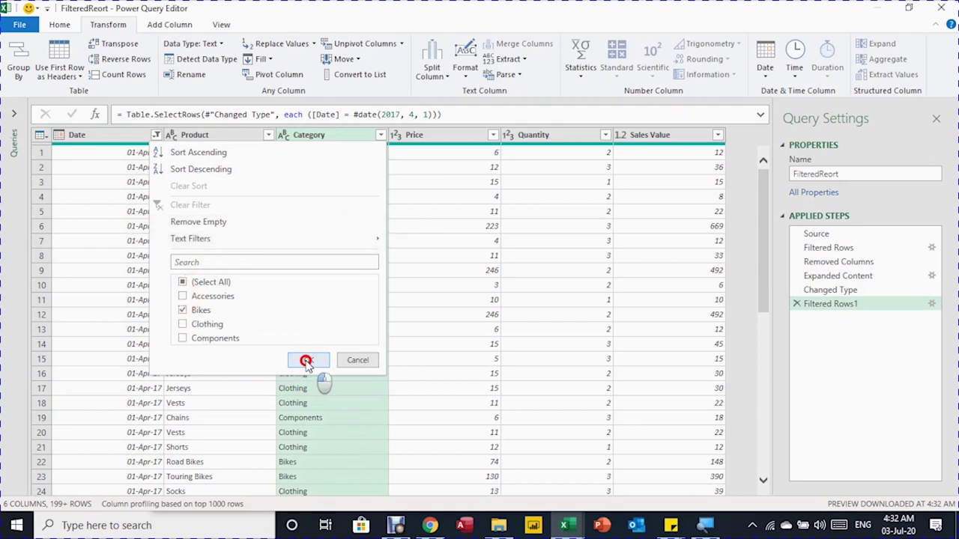
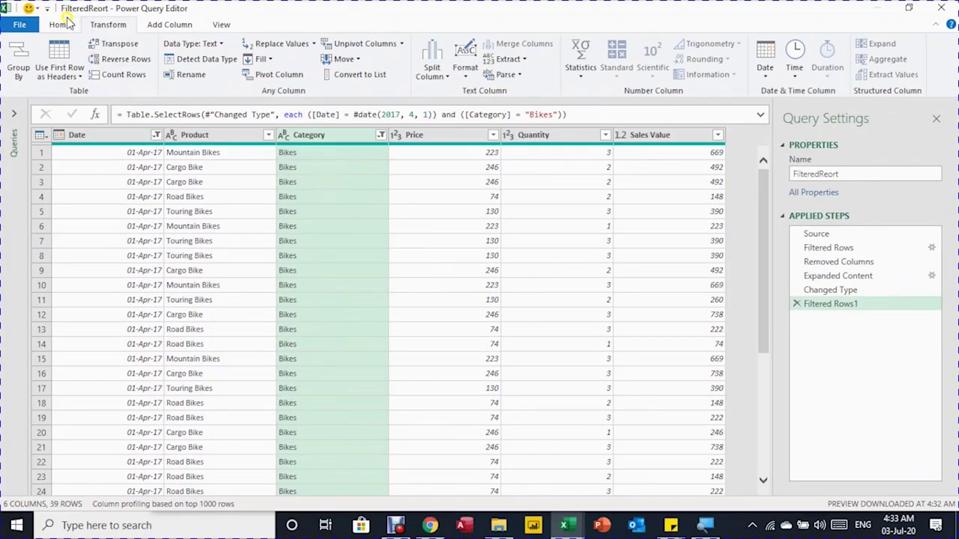
- Close the query and load it as a table into the existing OutPut worksheet at cell A1
left_click(66, 25)
left_click(22, 75)
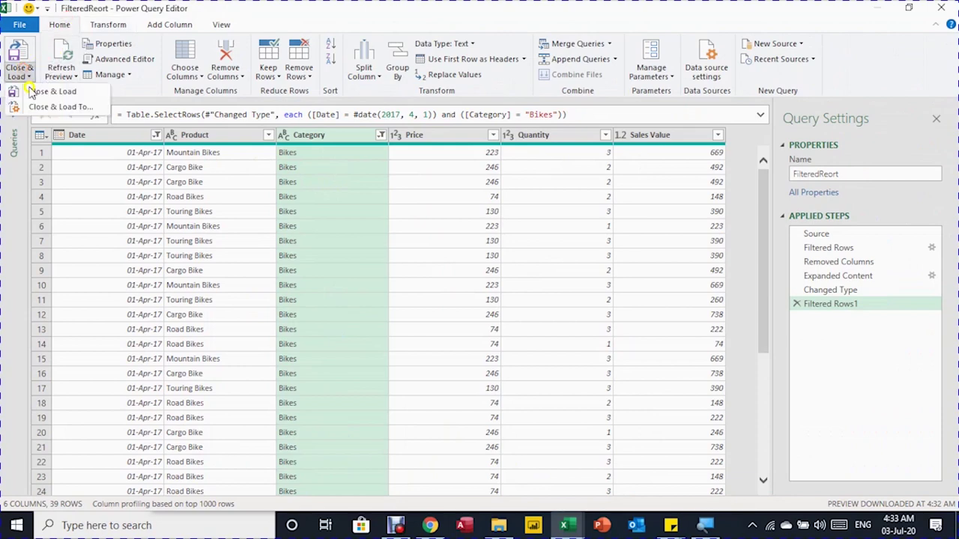
left_click(33, 91)
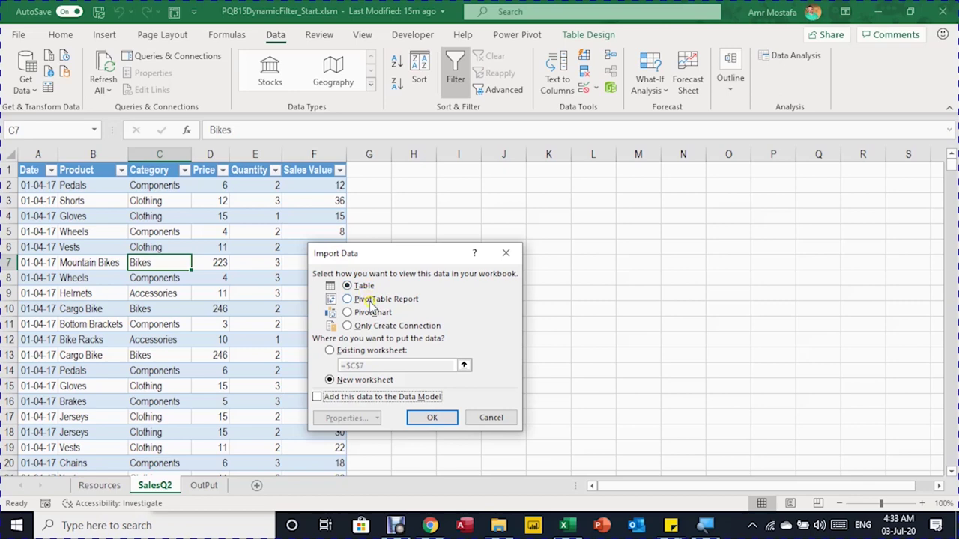
left_click(335, 351)
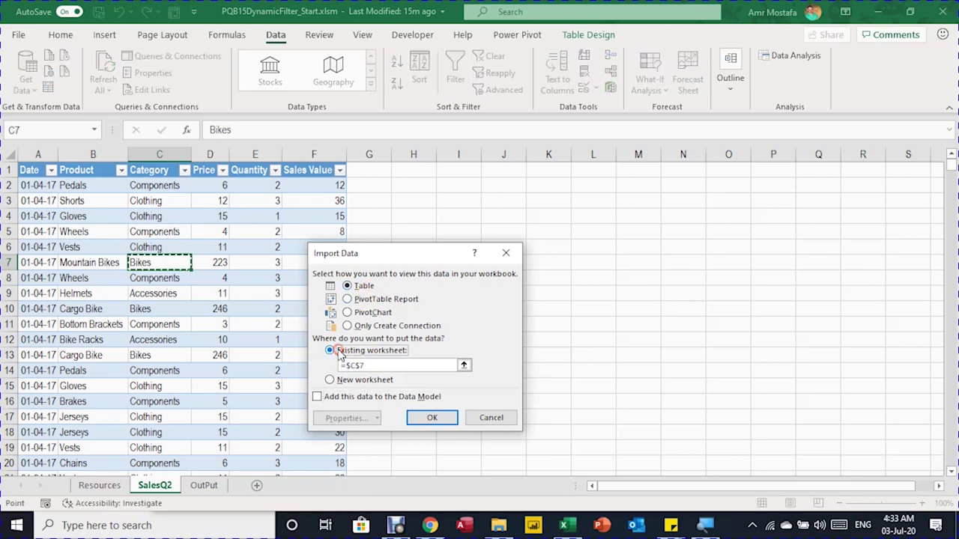
left_click(206, 486)
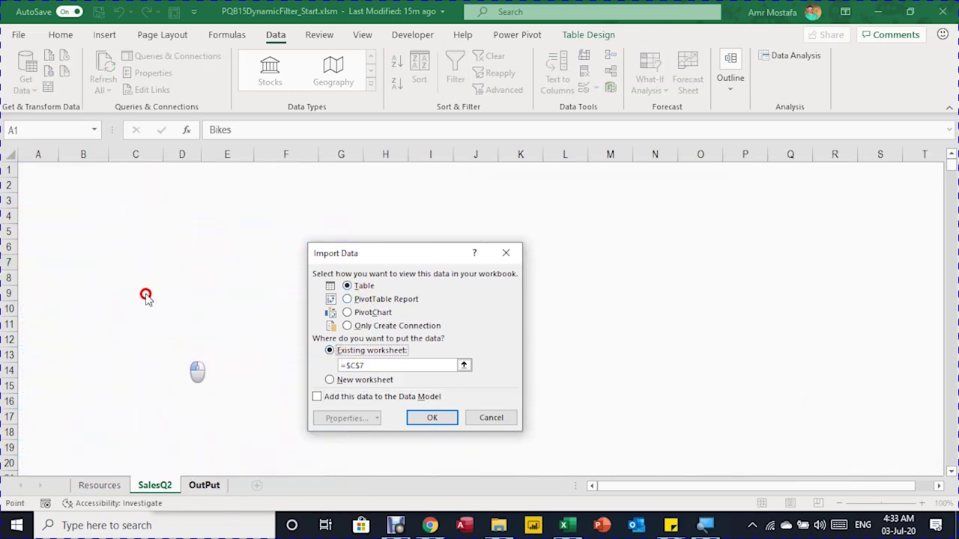
left_click(47, 172)
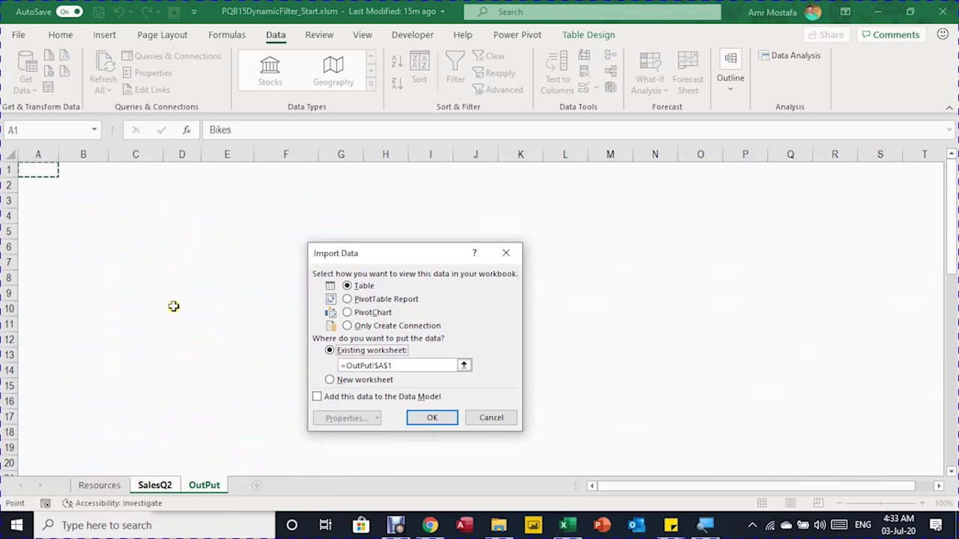
left_click(426, 417)
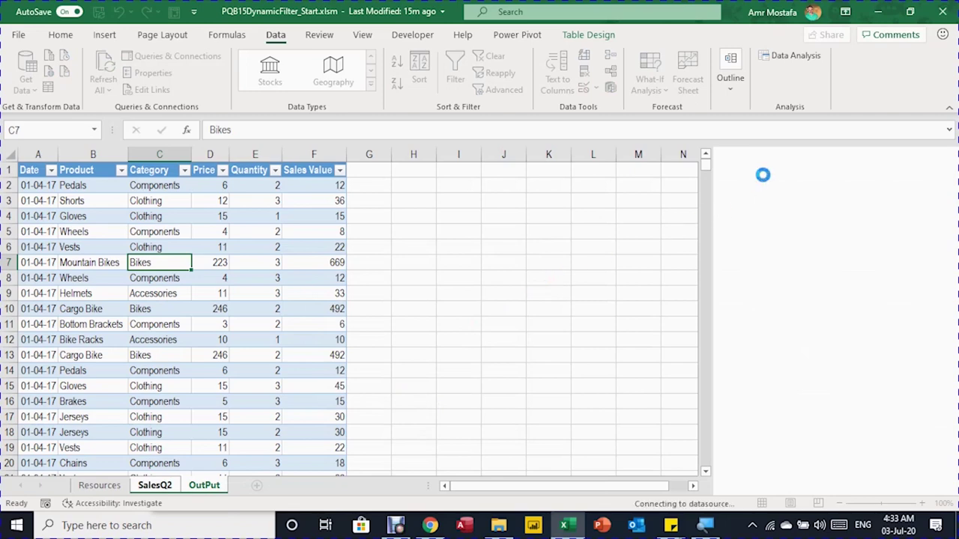
mouse_move(785, 249)
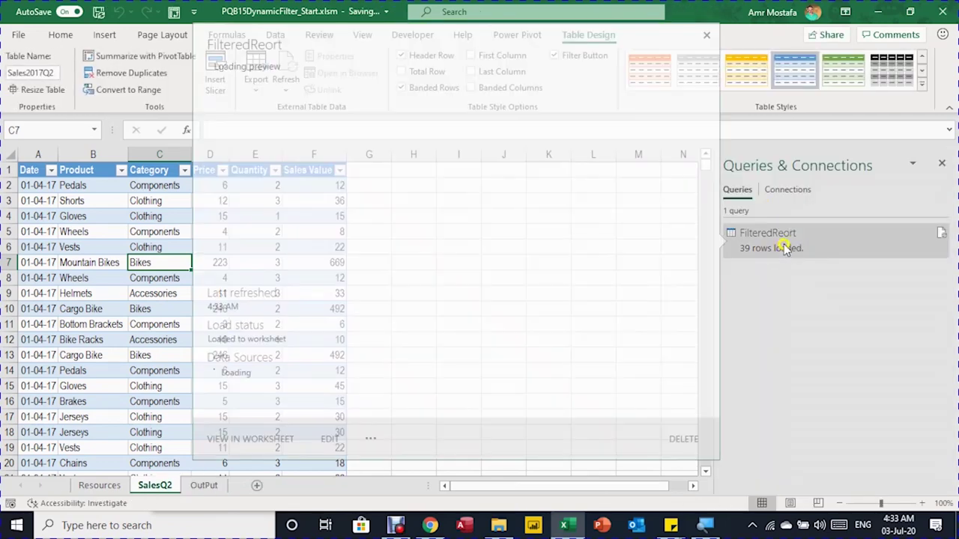
- On the OutPut sheet, enter the header Date in J9 and the date 1/4/17 in J10
left_click(205, 487)
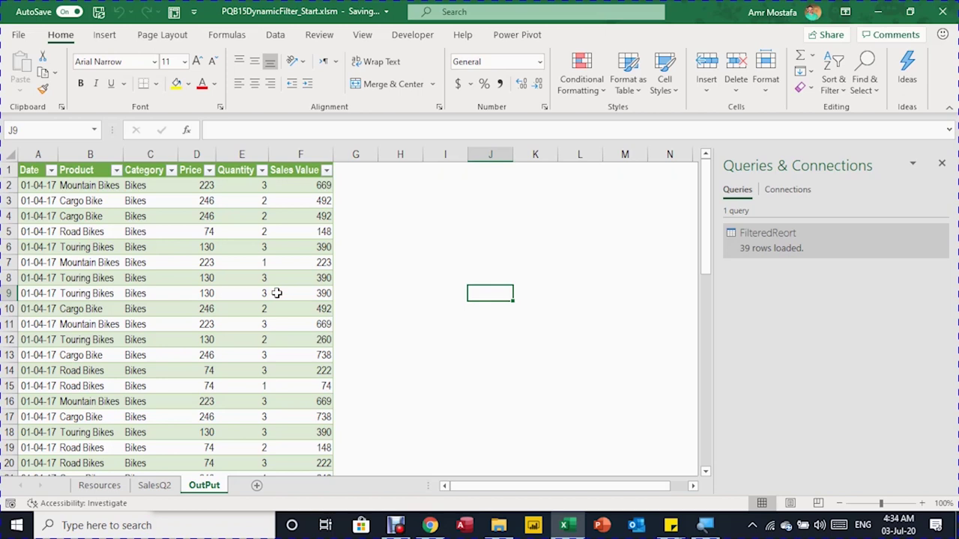
type("Date")
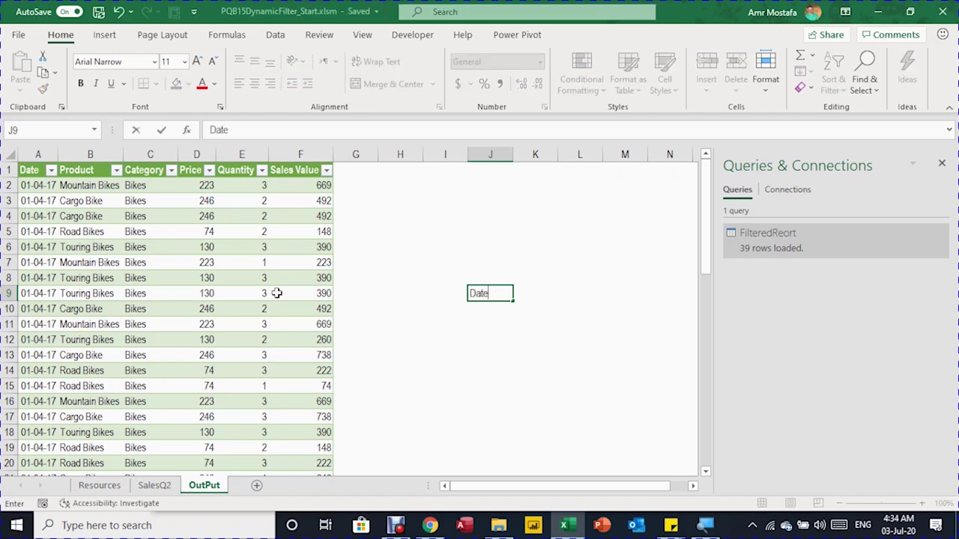
key("Return")
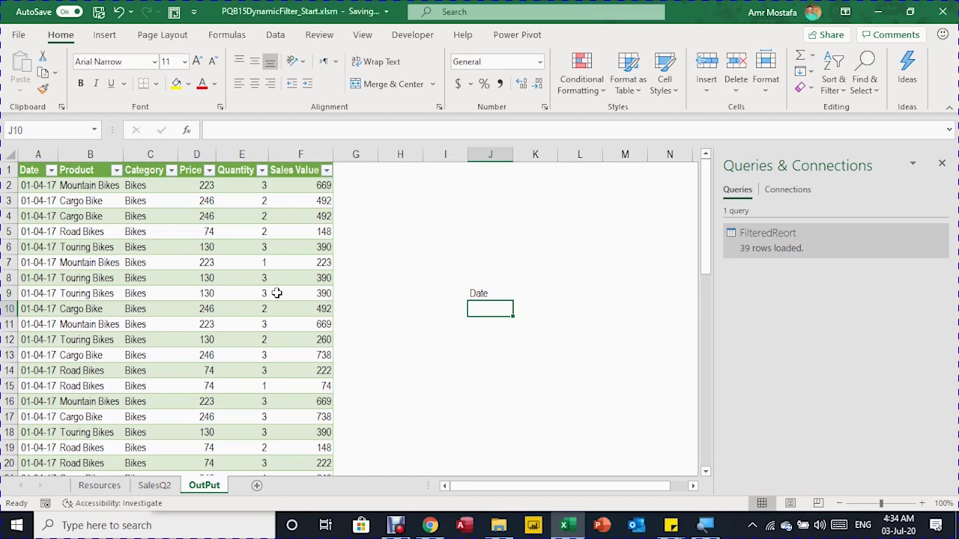
type("1/4/")
type("17")
key("Return")
key("Up")
key("Up")
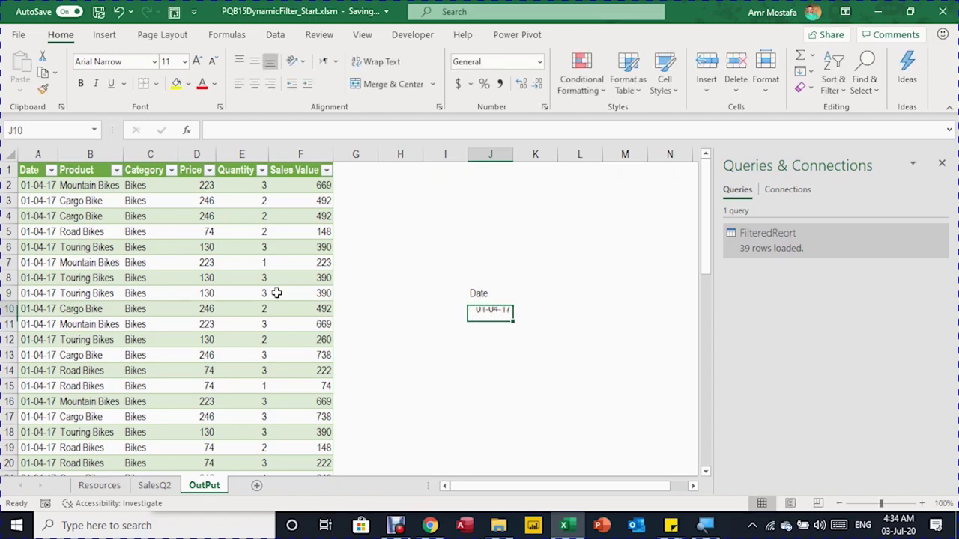
- Enter the header Category in L9 and the value Bikes in L10, and return to the Date header cell
key("Right")
key("Right")
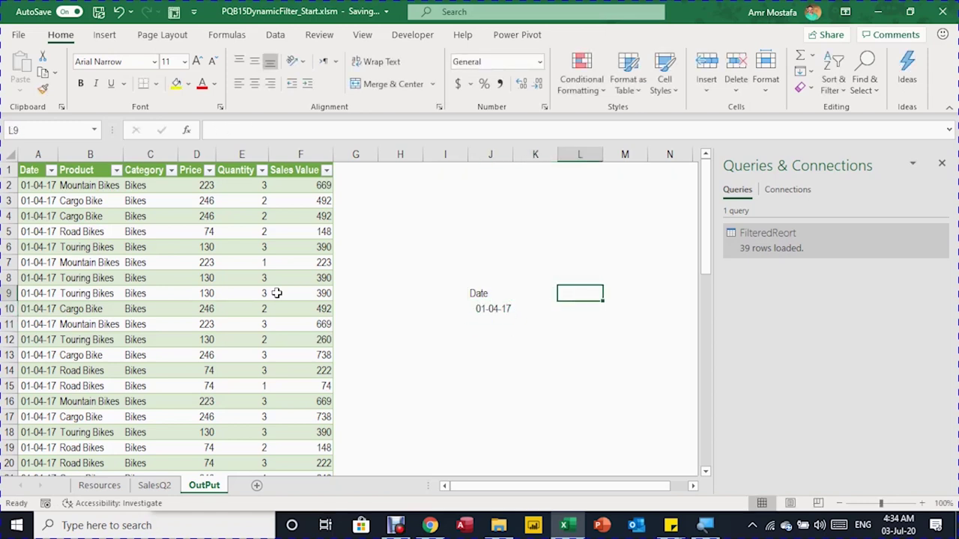
type("C")
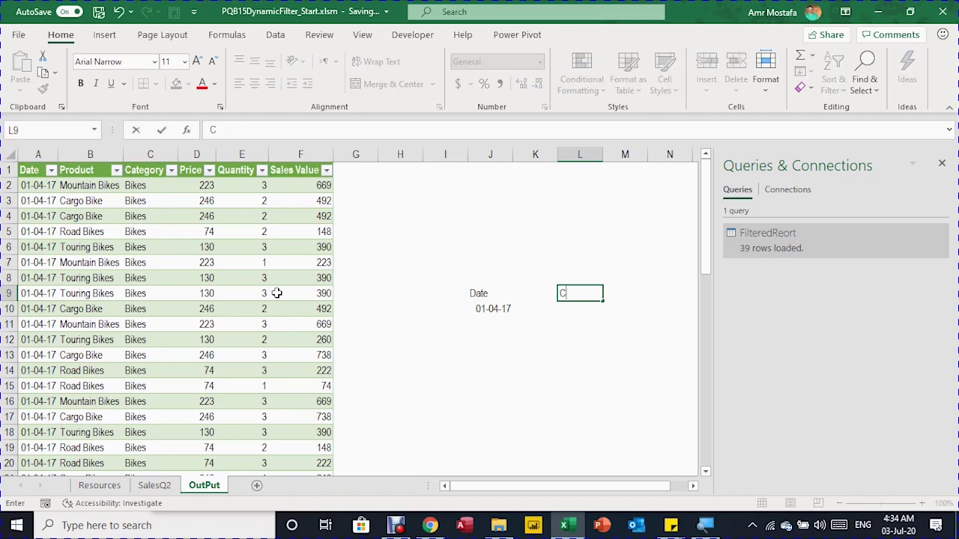
type("ateir==")
key("BackSpace")
key("BackSpace")
key("BackSpace")
key("BackSpace")
type("gory")
key("Return")
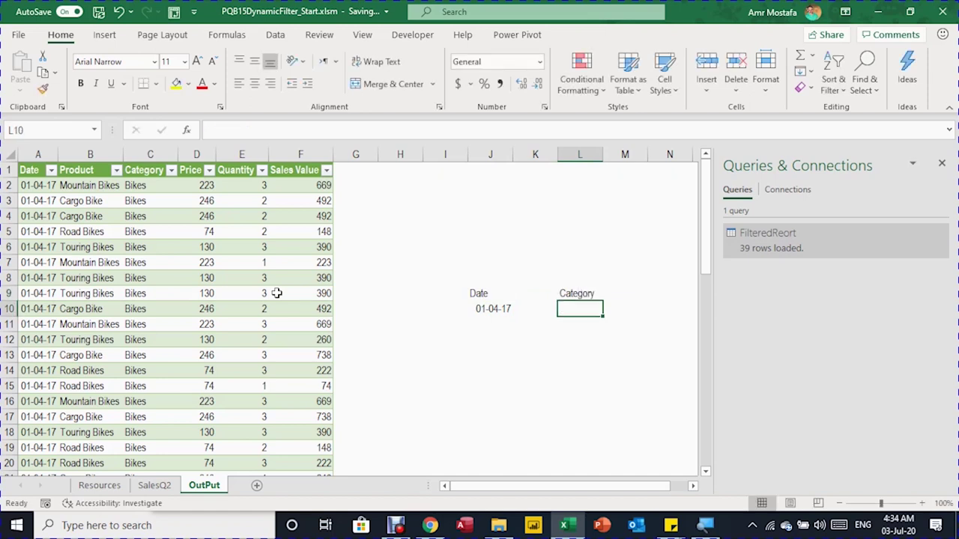
type("Bik")
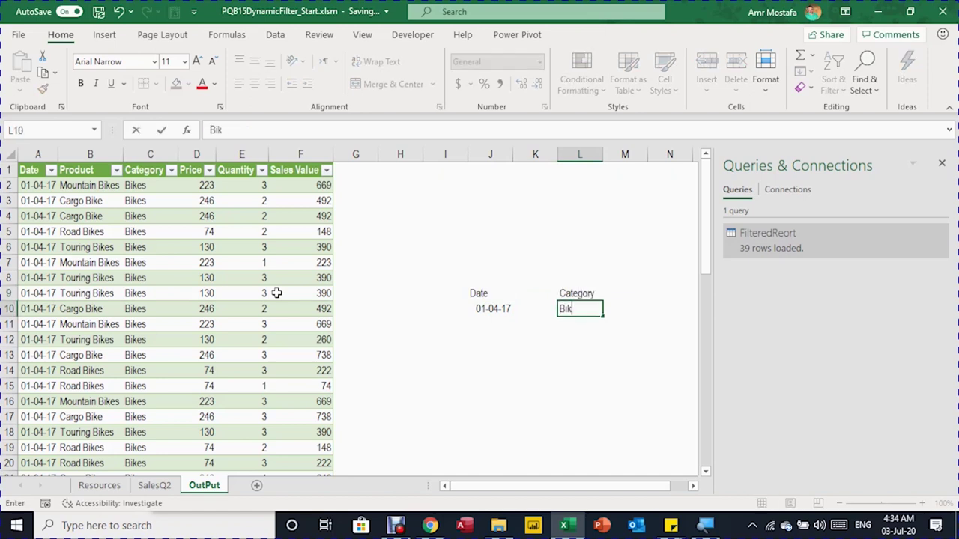
type("es")
key("Return")
key("Up")
key("Up")
key("Left")
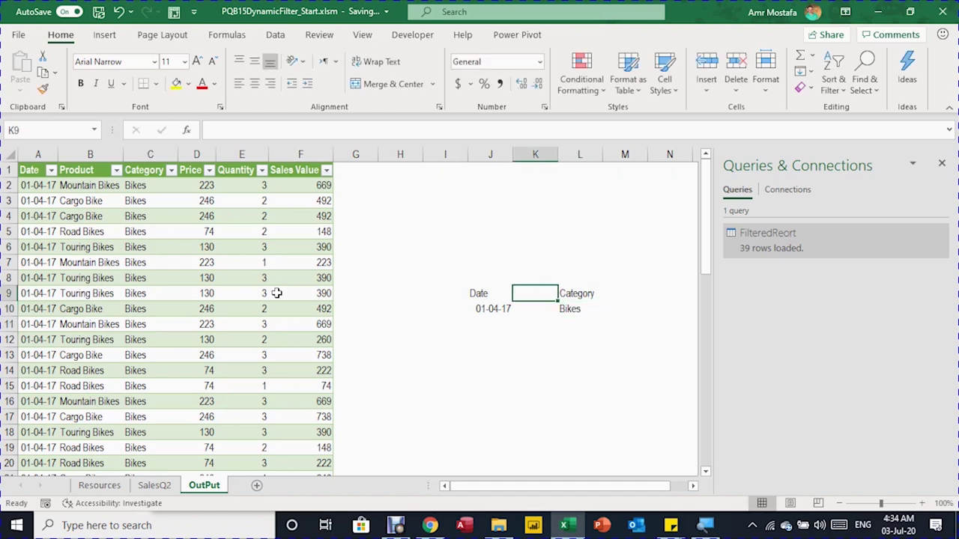
key("Left")
key("Down")
key("Right")
key("Right")
key("Up")
key("Left")
key("Left")
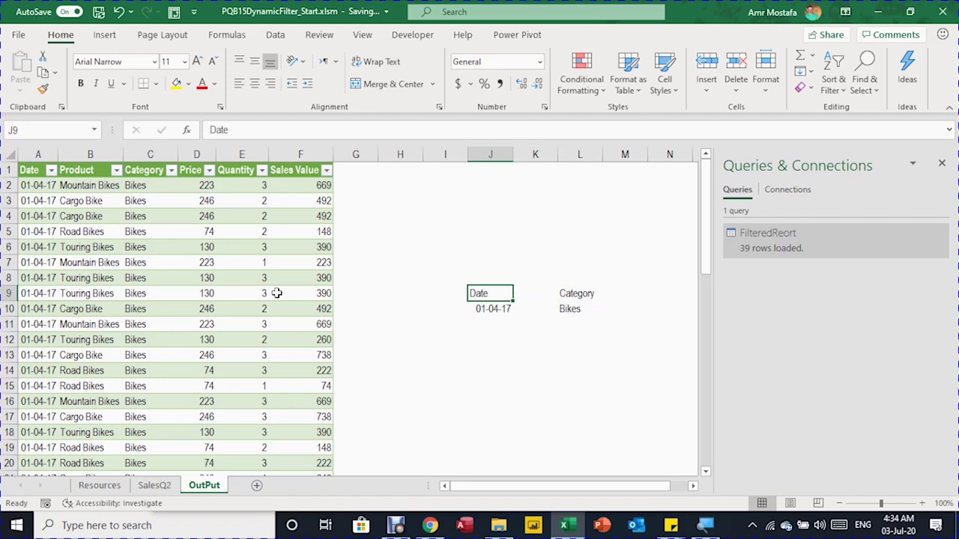
key("Down")
key("Up")
- Convert the Date cells J9:J10 into a table with headers and name it Date_input
key("ctrl+t")
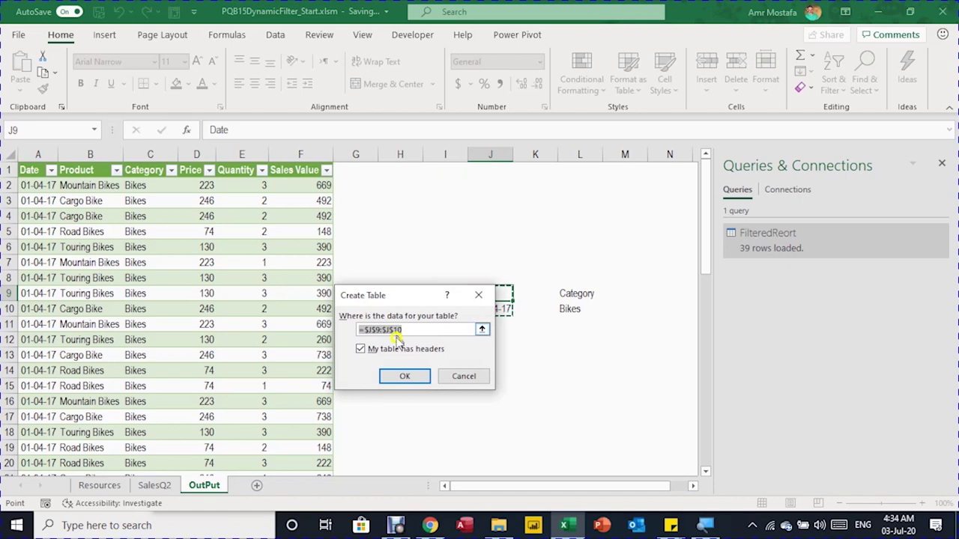
left_click(405, 378)
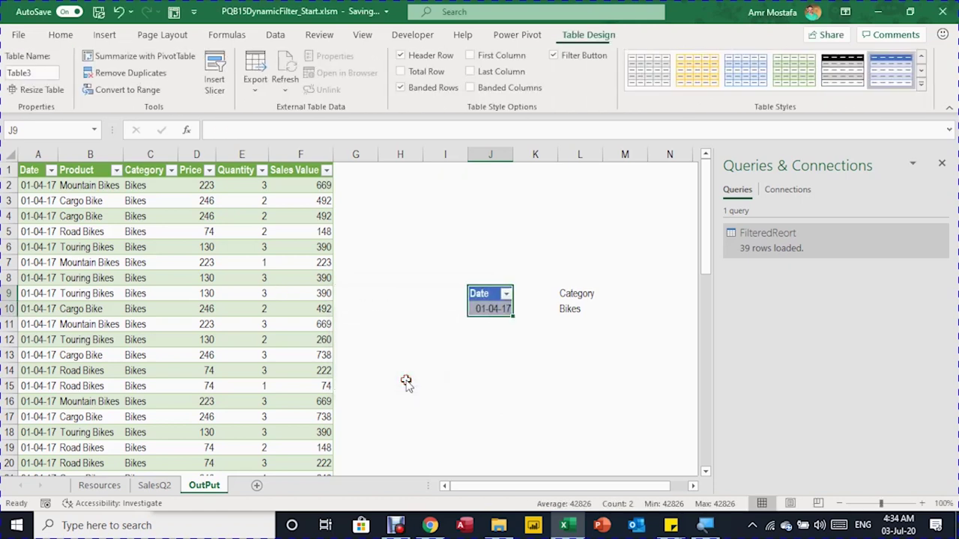
left_click(35, 72)
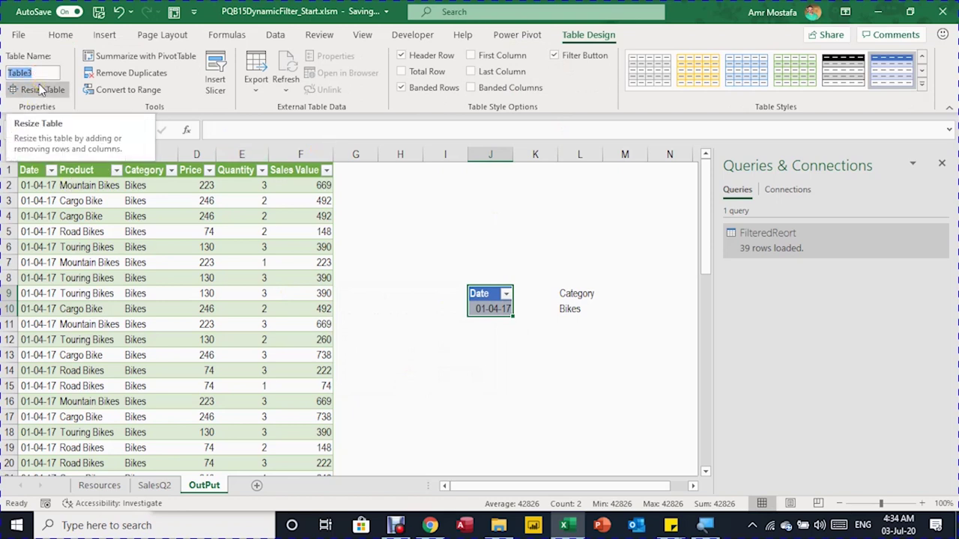
type("Date_input")
- Convert the Category cells L9:L10 into a table with headers and name it Category_input
left_click(569, 309)
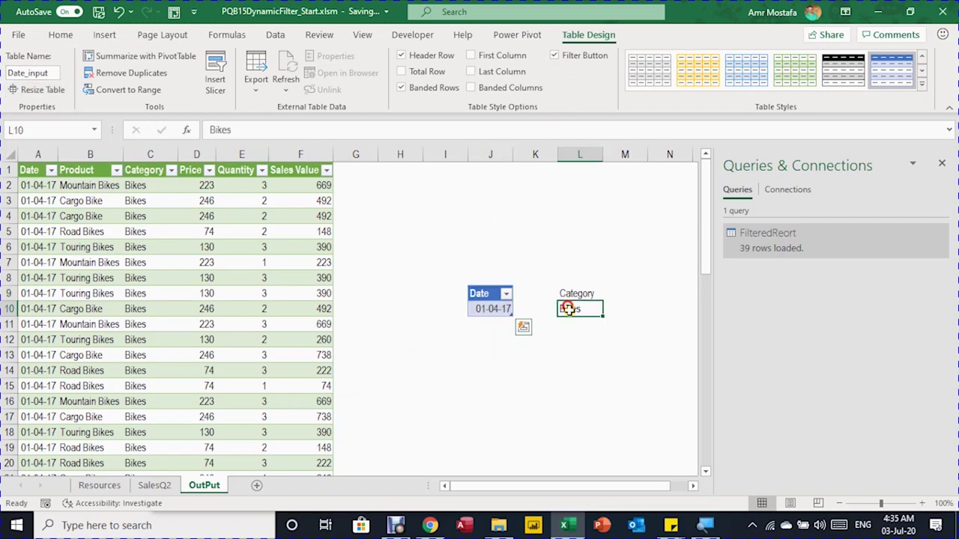
key("ctrl+t")
key("Return")
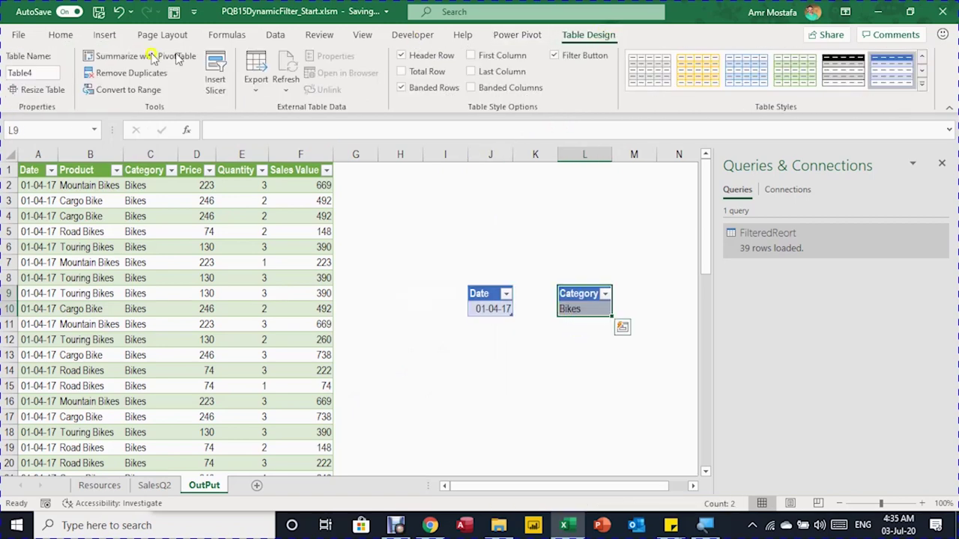
double_click(30, 73)
type("Category_input")
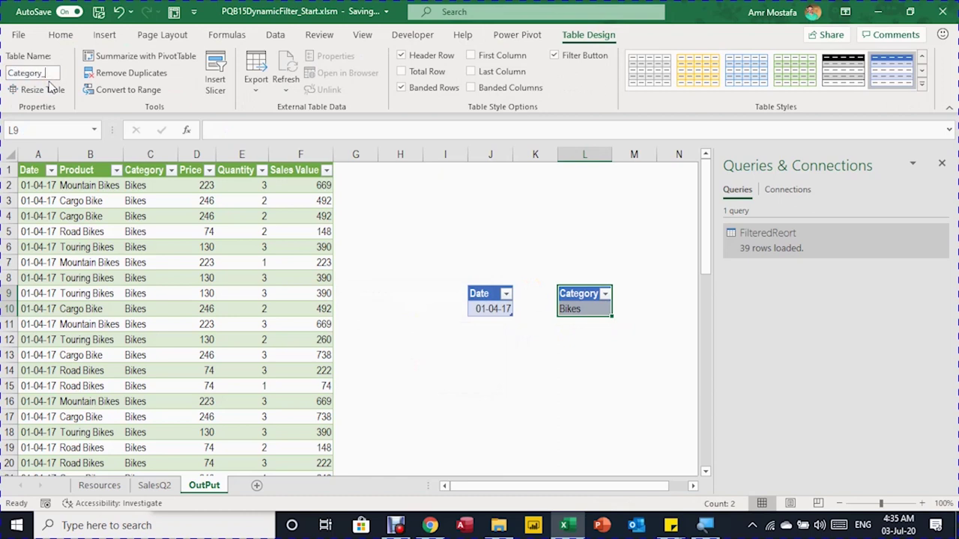
key("Return")
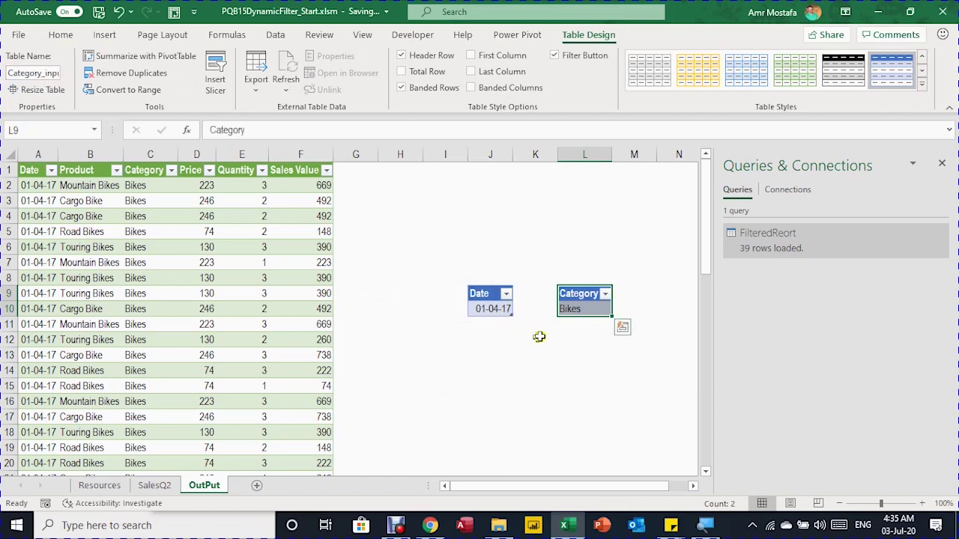
- Widen column J slightly and bring the Date_input table into Power Query as a new query
left_click_drag(516, 158, 525, 159)
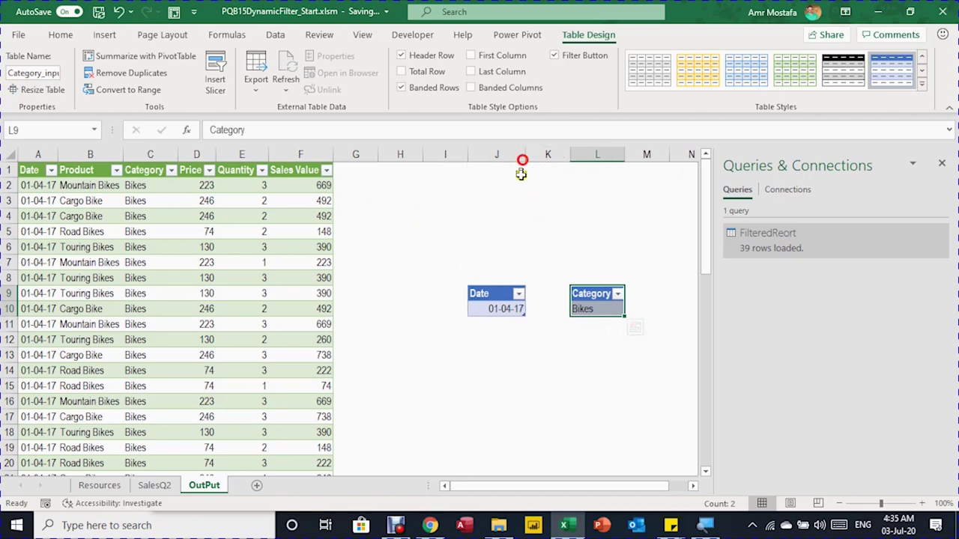
left_click(517, 313)
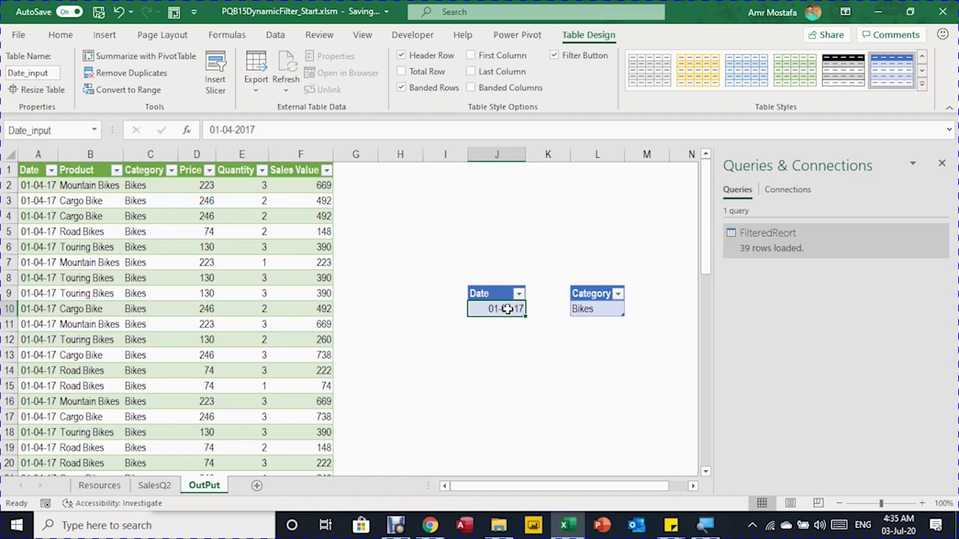
left_click(276, 34)
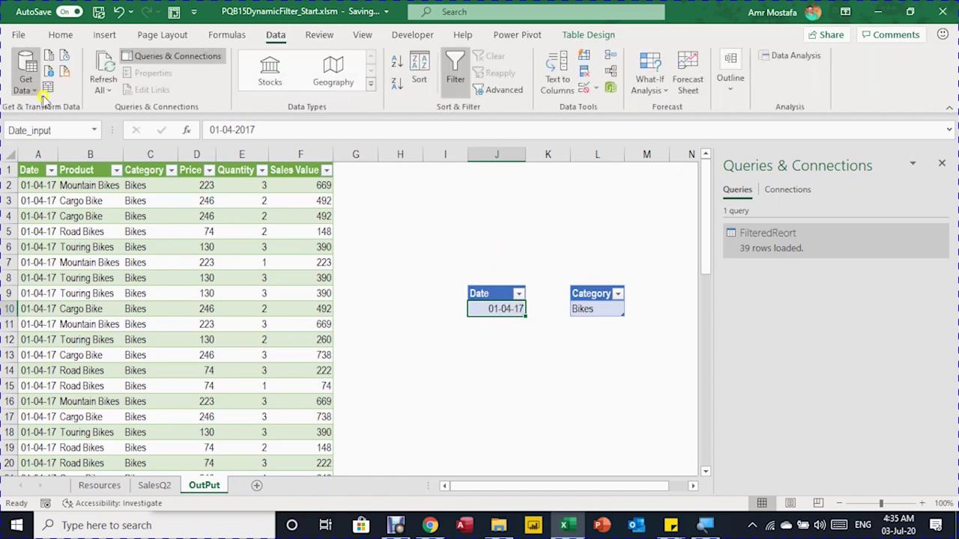
left_click(46, 88)
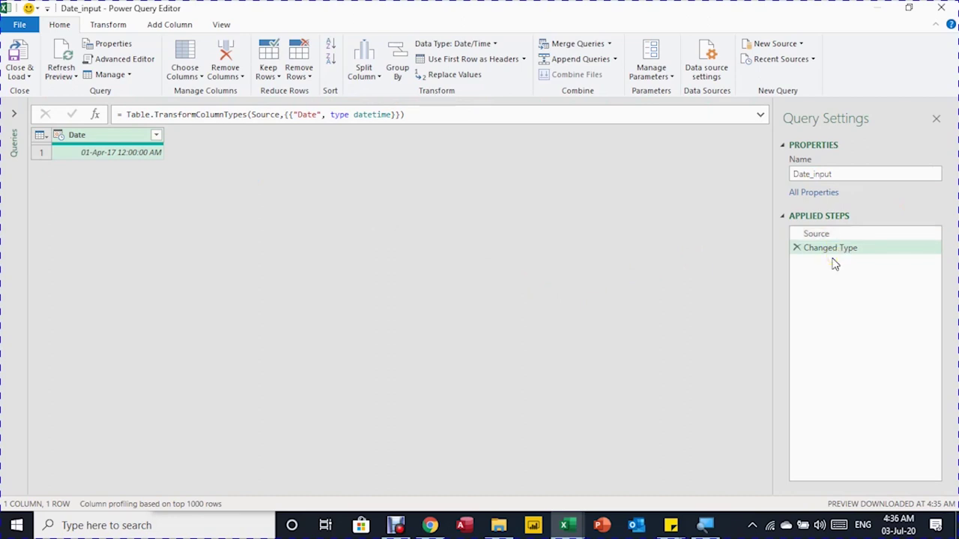
- Set the Date_input query's Date column type to Date, replacing the current conversion, and drill down into its single date value
left_click(819, 236)
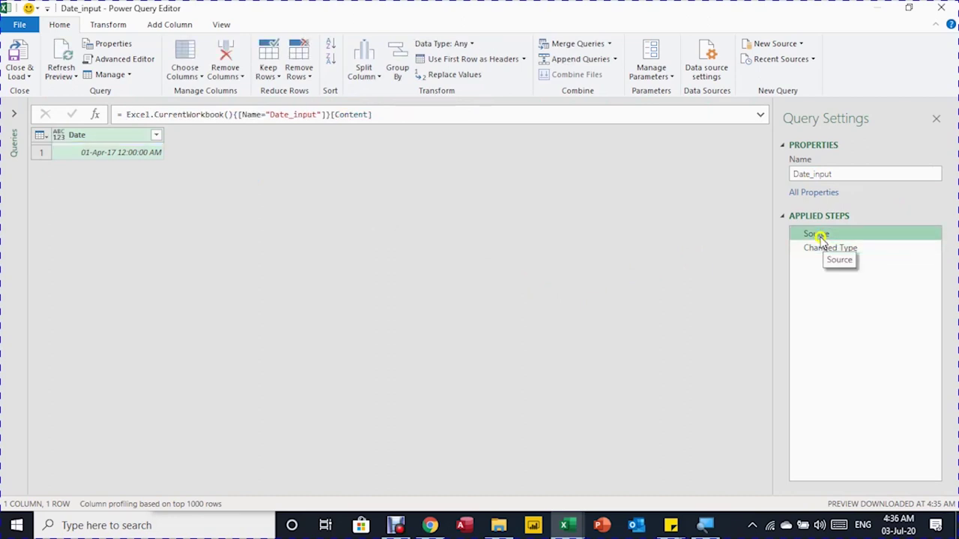
left_click(825, 248)
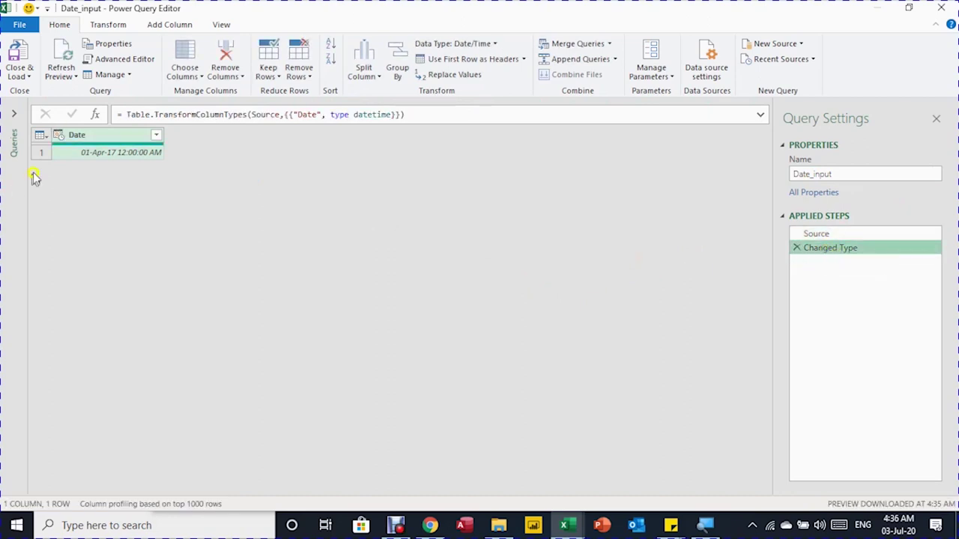
left_click(58, 138)
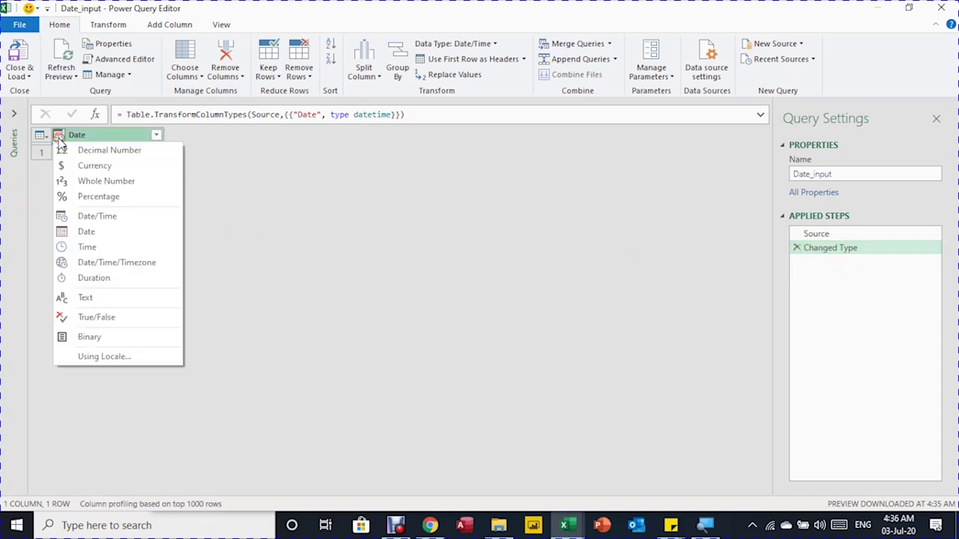
left_click(84, 230)
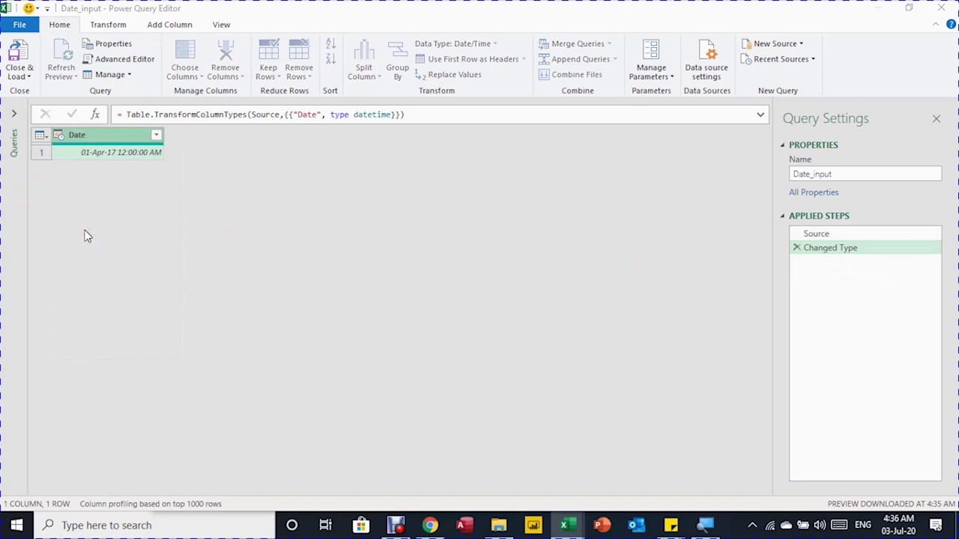
left_click(462, 295)
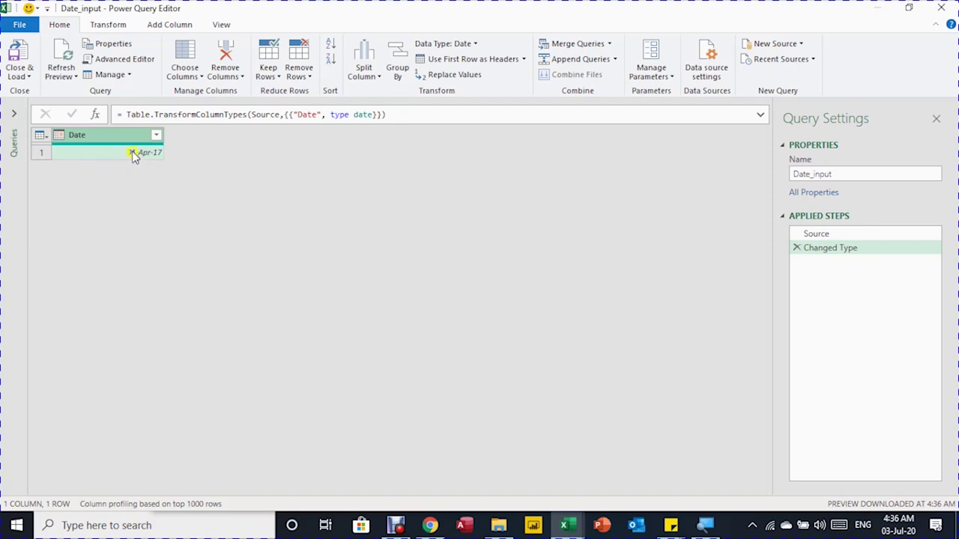
right_click(134, 153)
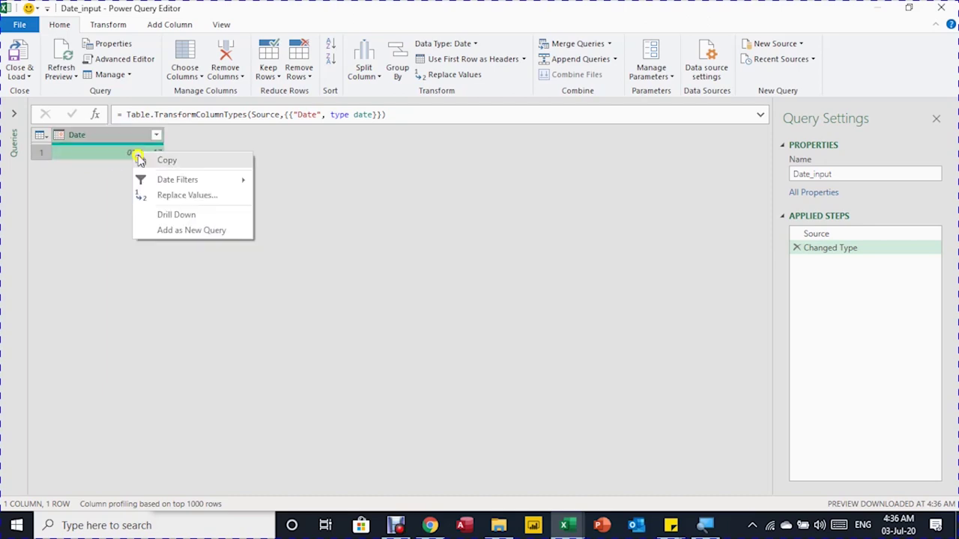
left_click(176, 215)
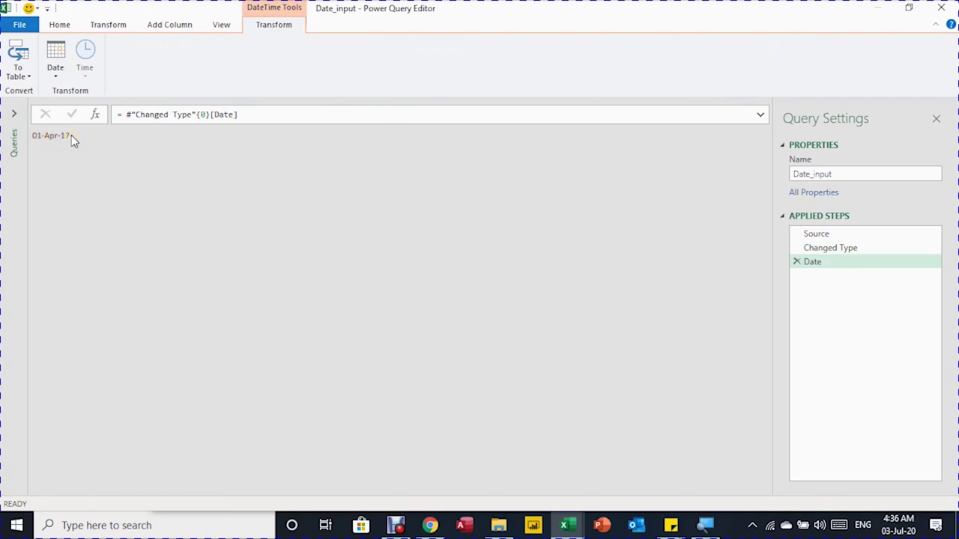
- Replace the fixed date in the FilteredReort query's row filter formula with a reference to the Date_input query
left_click(13, 114)
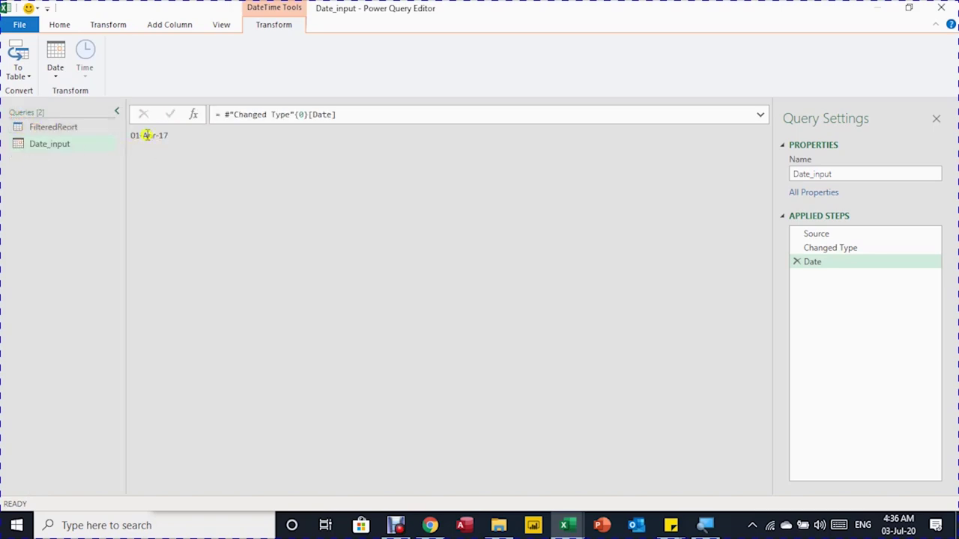
left_click(44, 131)
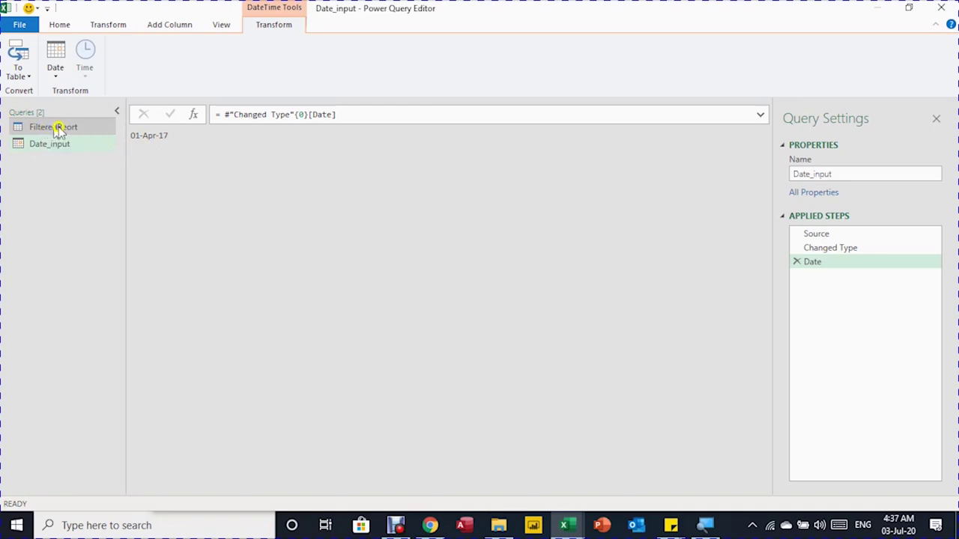
double_click(816, 173)
key("ctrl+c")
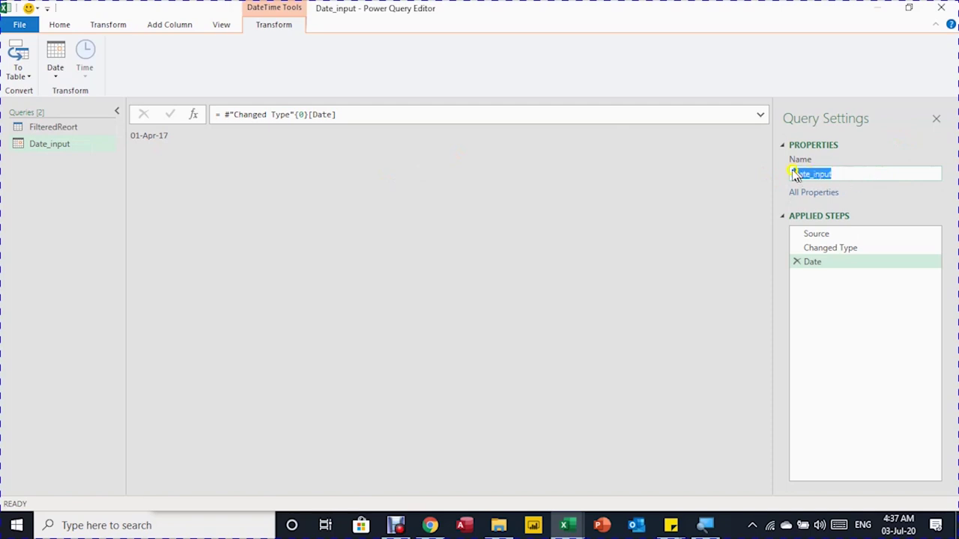
left_click(53, 128)
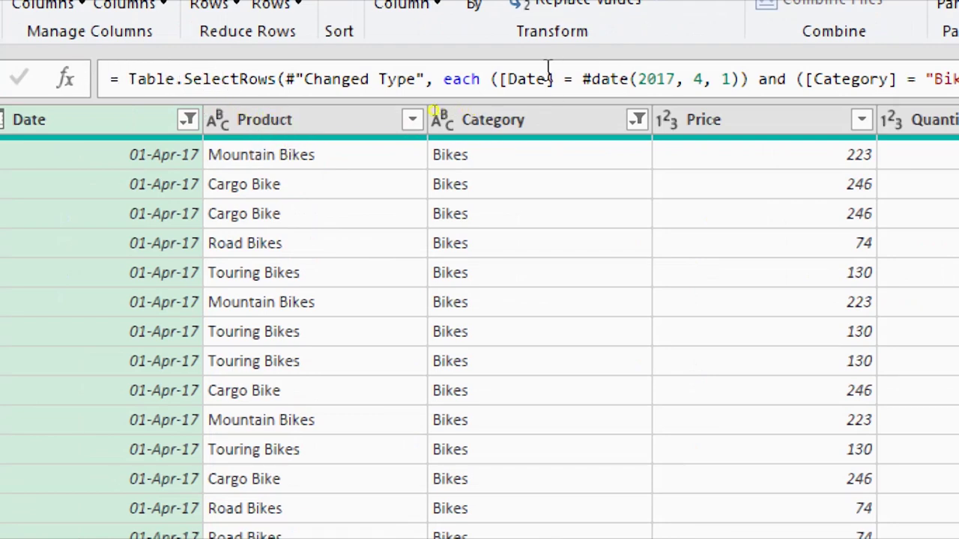
left_click(363, 201)
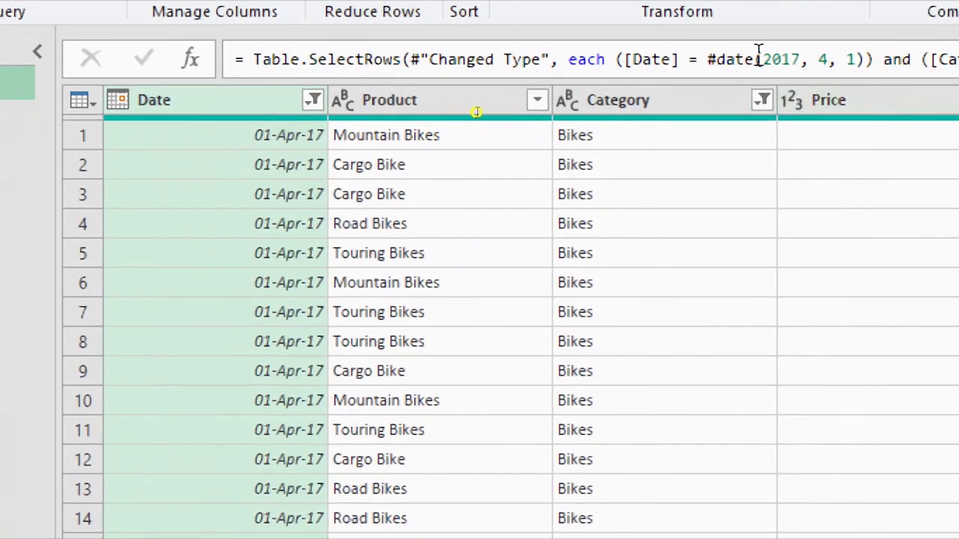
left_click(869, 60)
left_click(866, 60)
left_click(860, 60)
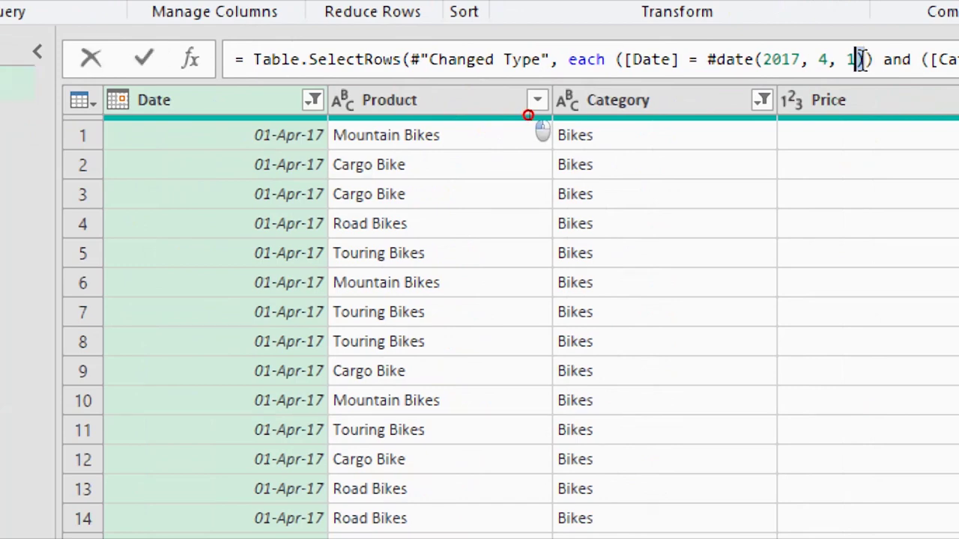
left_click_drag(862, 60, 707, 60)
key("ctrl+v")
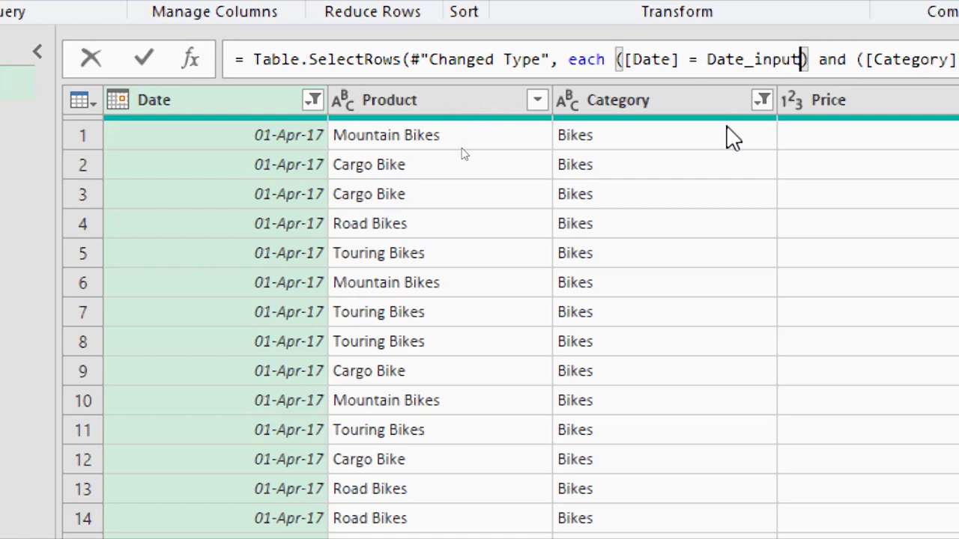
key("Return")
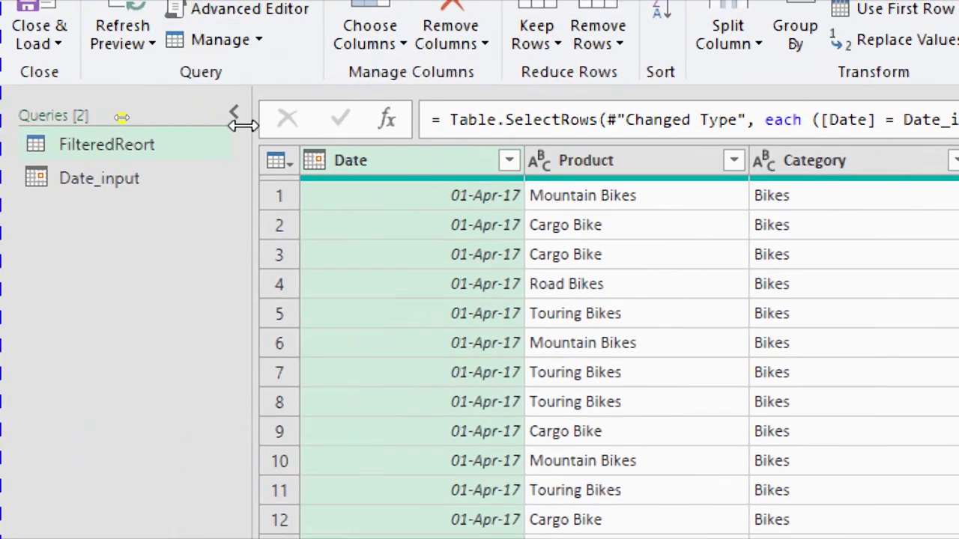
- Close the query editor and load the Date_input query as a connection only
left_click(232, 80)
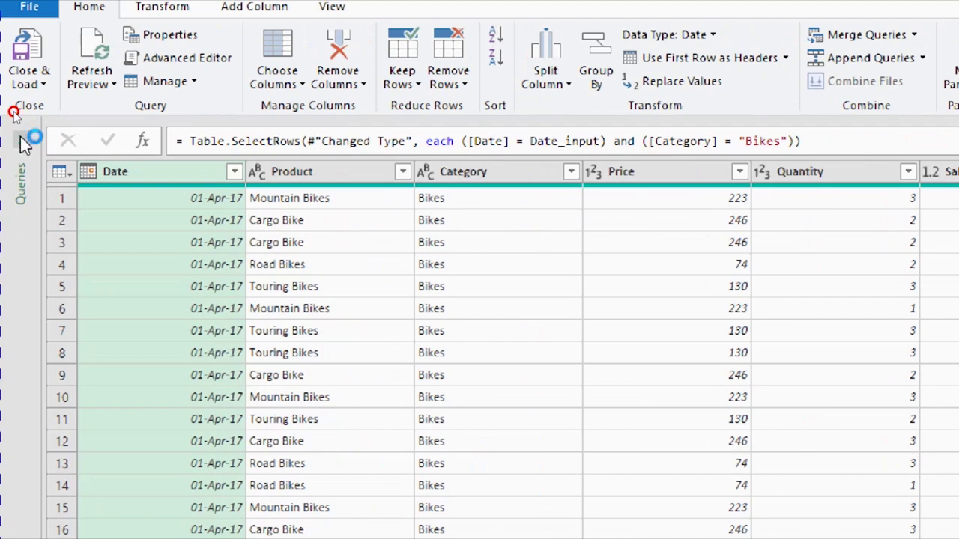
left_click(21, 137)
left_click(54, 187)
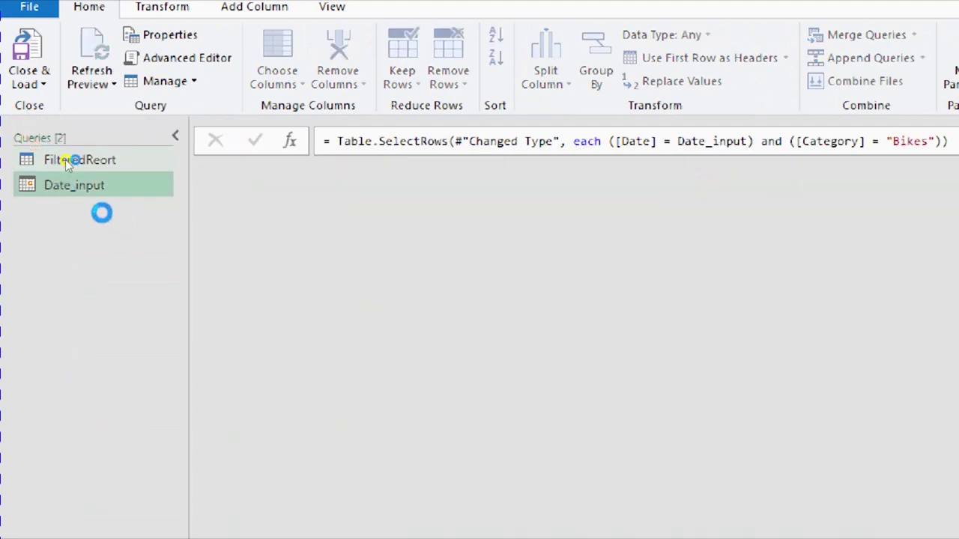
left_click(89, 6)
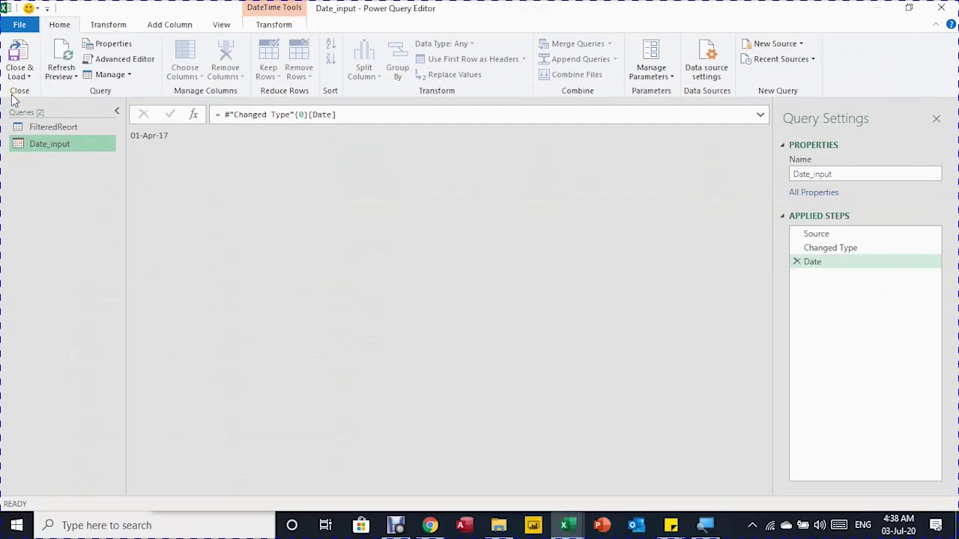
left_click(18, 75)
left_click(45, 108)
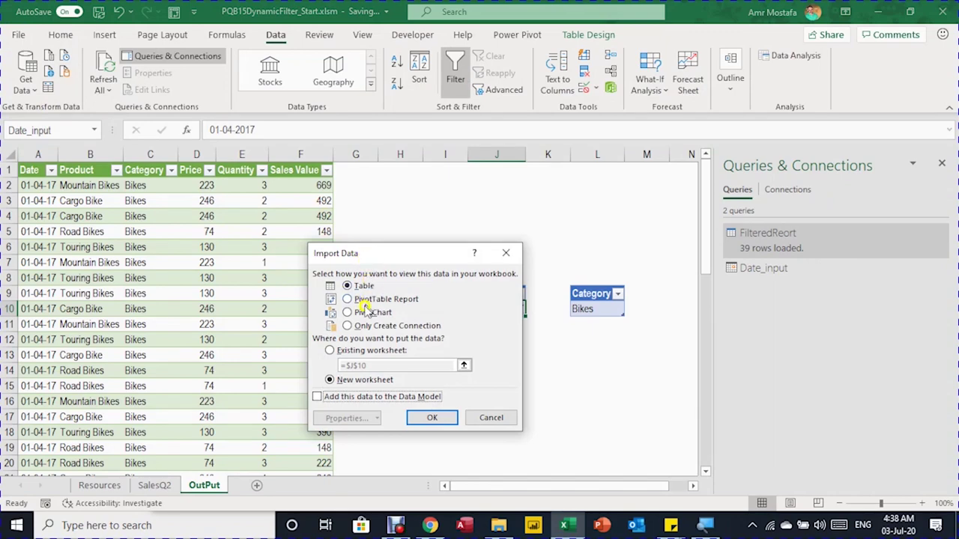
left_click(363, 327)
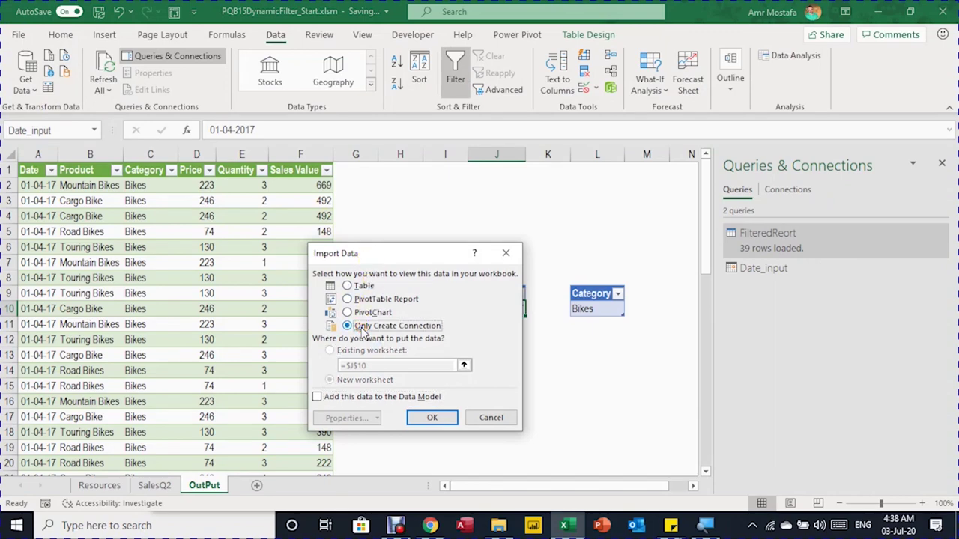
key("Return")
- Set the date in cell J10 of the Date input table to 01-05-2017
left_click(497, 309)
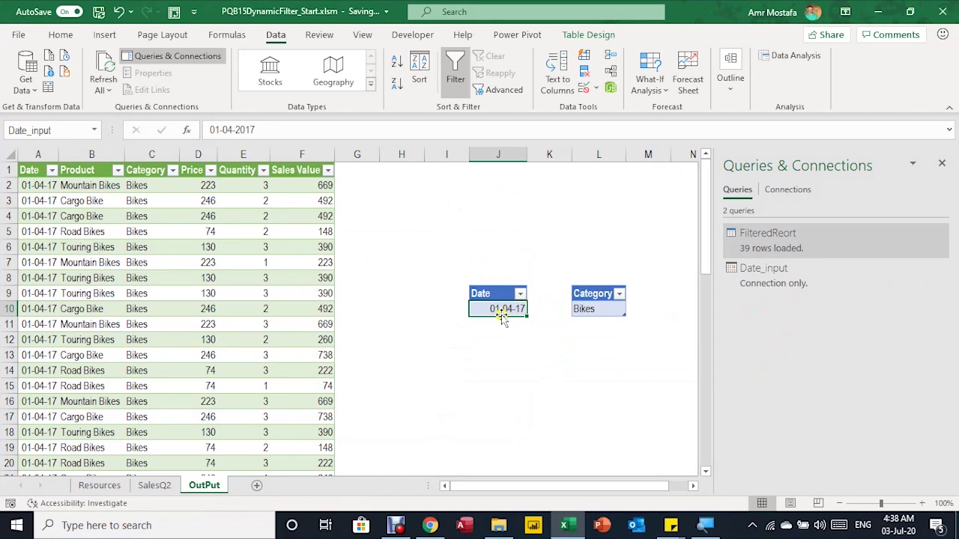
double_click(498, 310)
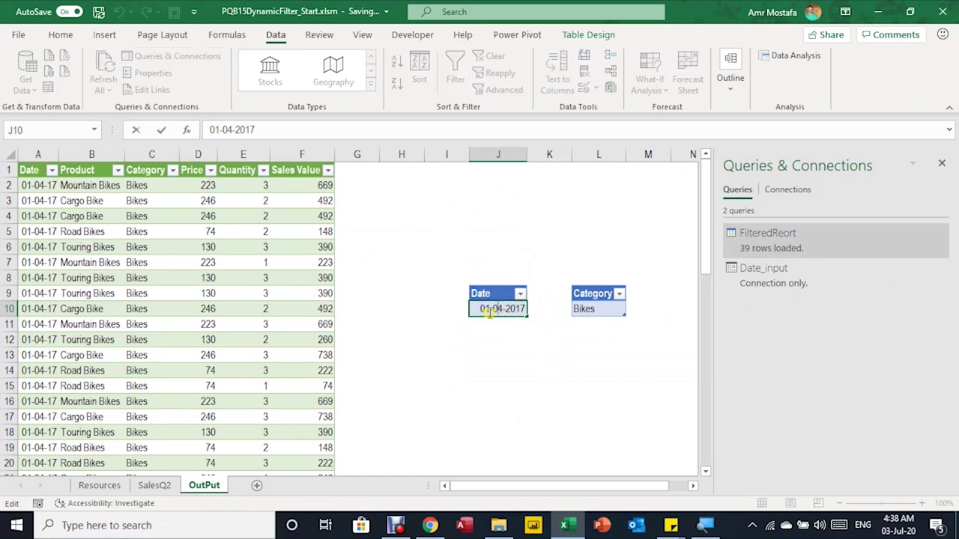
double_click(499, 310)
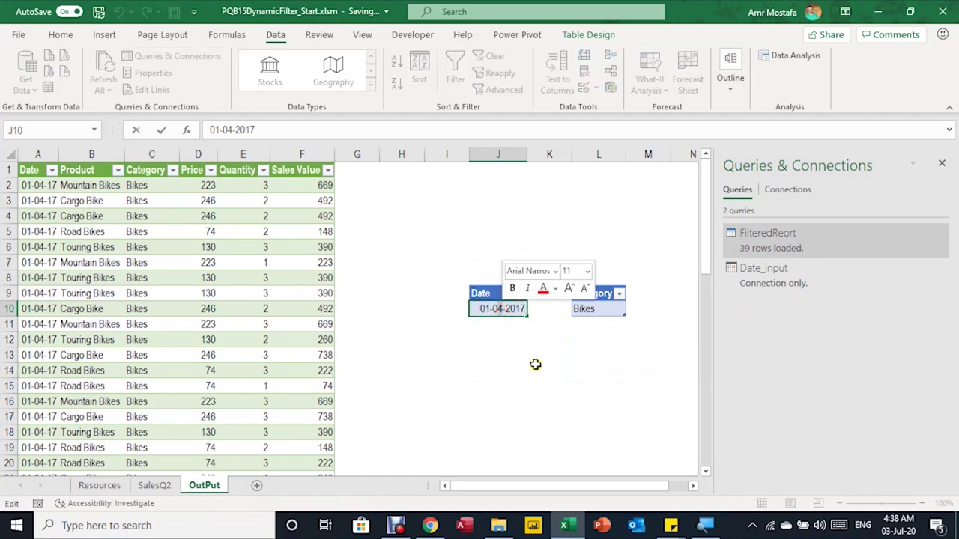
type("05")
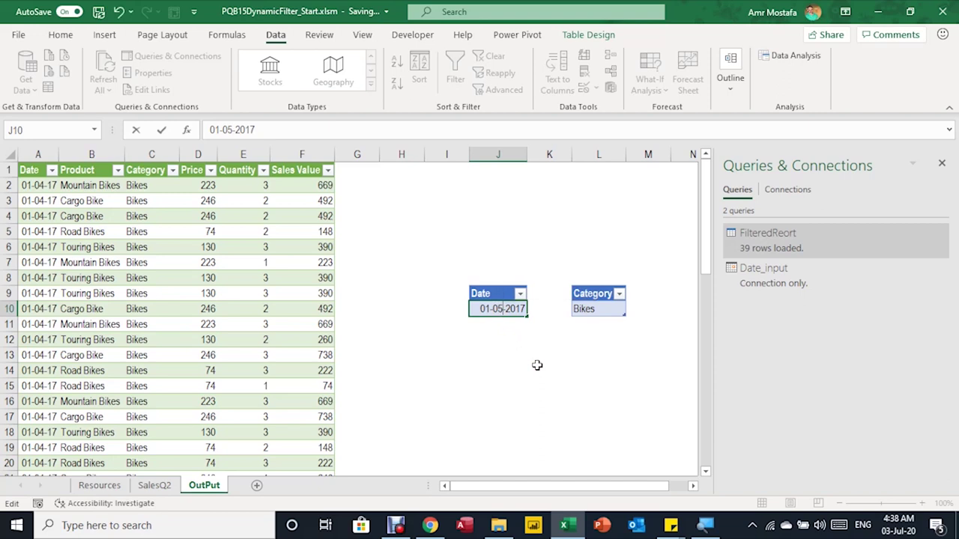
key("Return")
- Refresh the filtered sales report table on the OutPut sheet
left_click(194, 263)
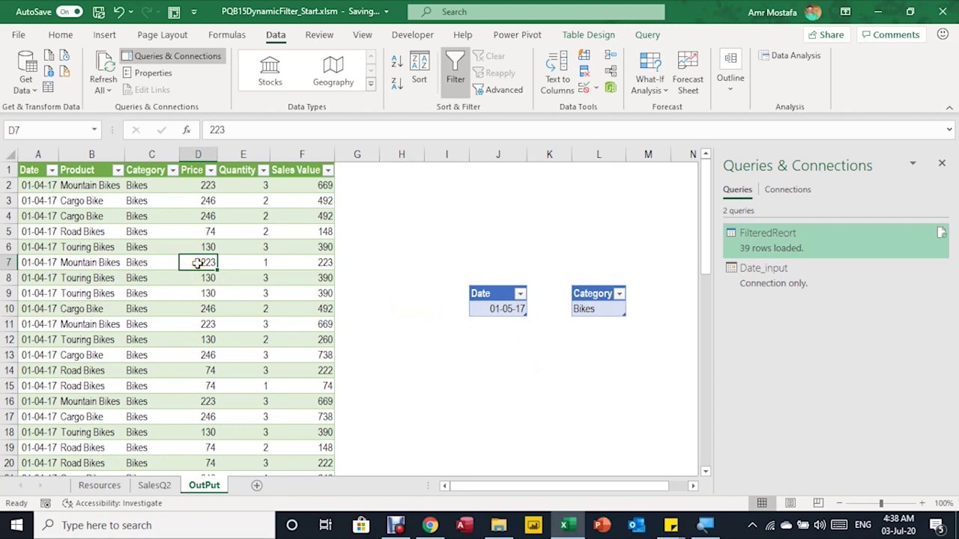
right_click(197, 263)
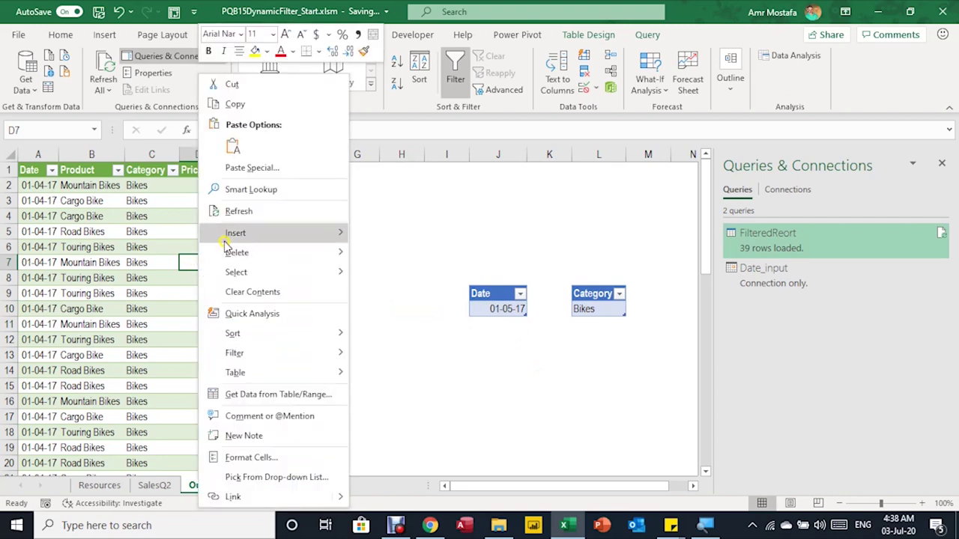
left_click(244, 212)
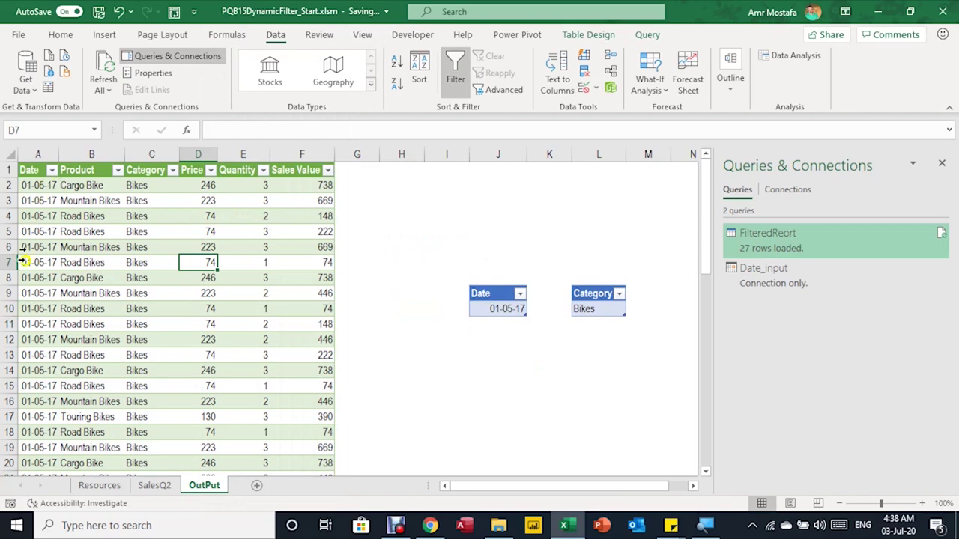
left_click(197, 267)
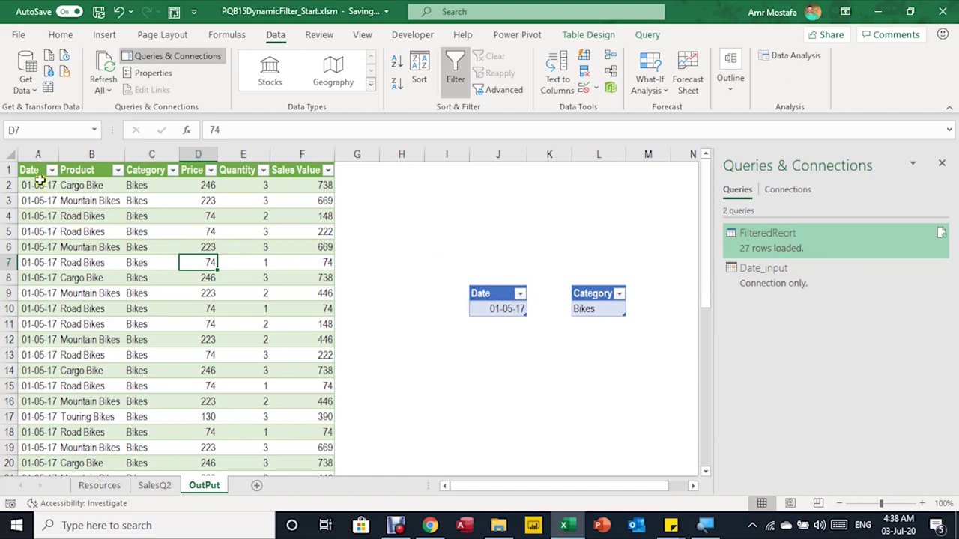
- Bring the Category_input table at L9:L10 into Power Query as a new query
left_click(604, 311)
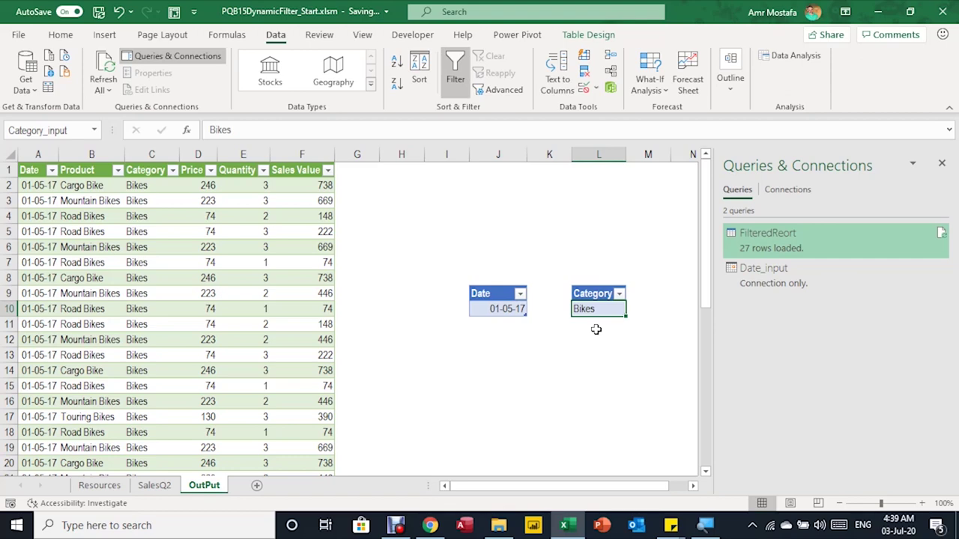
key("alt+a")
key("p")
key("t")
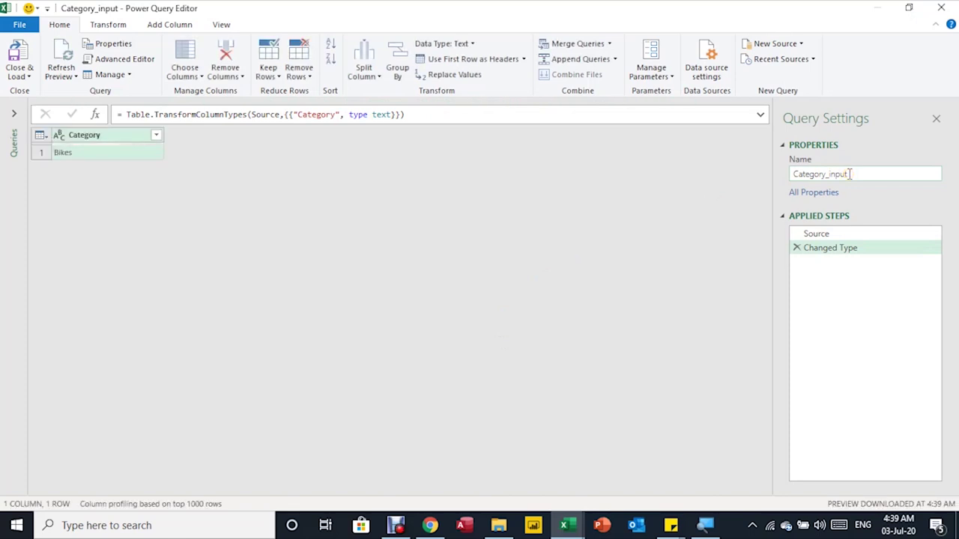
- Remove the Changed Type step from the Category_input query and drill down into its single category value
left_click_drag(845, 237, 845, 241)
left_click(845, 249)
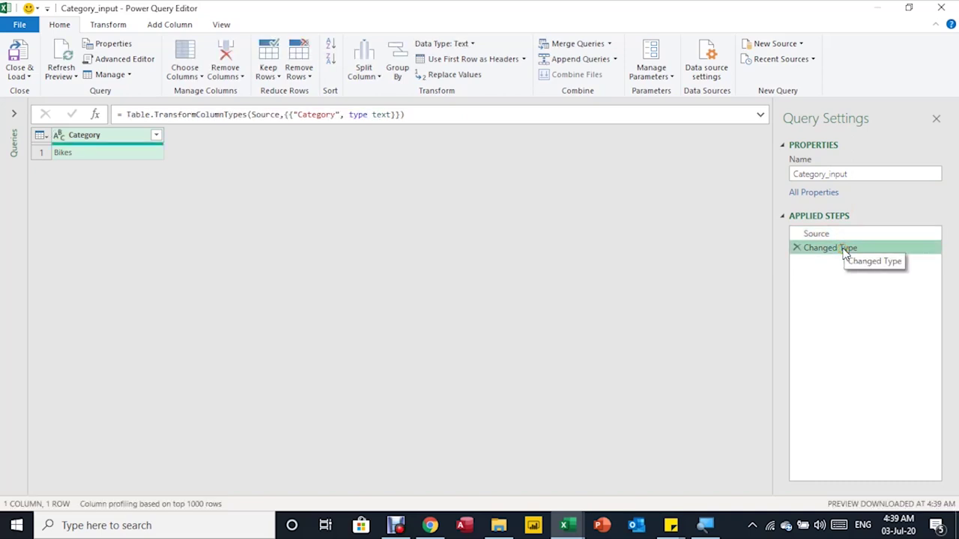
left_click(796, 247)
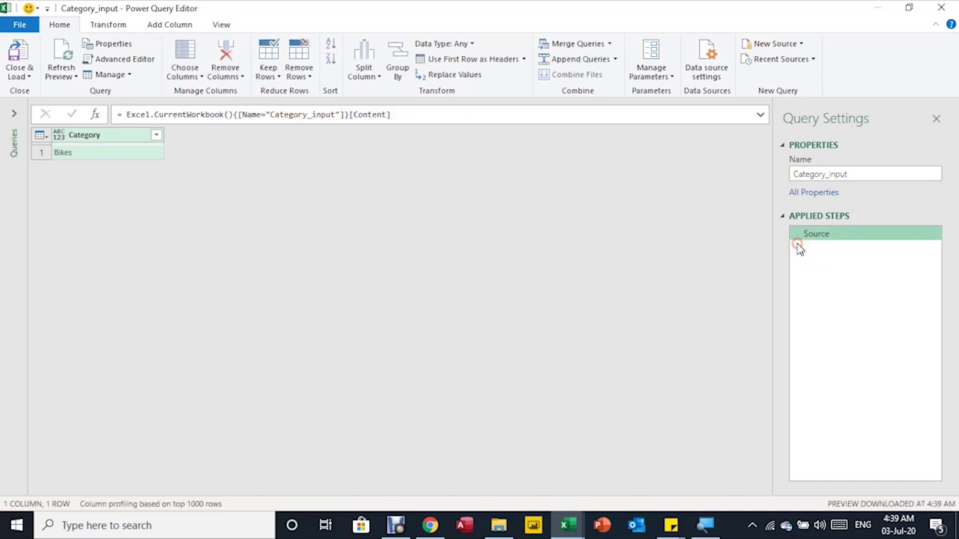
right_click(139, 154)
left_click(188, 215)
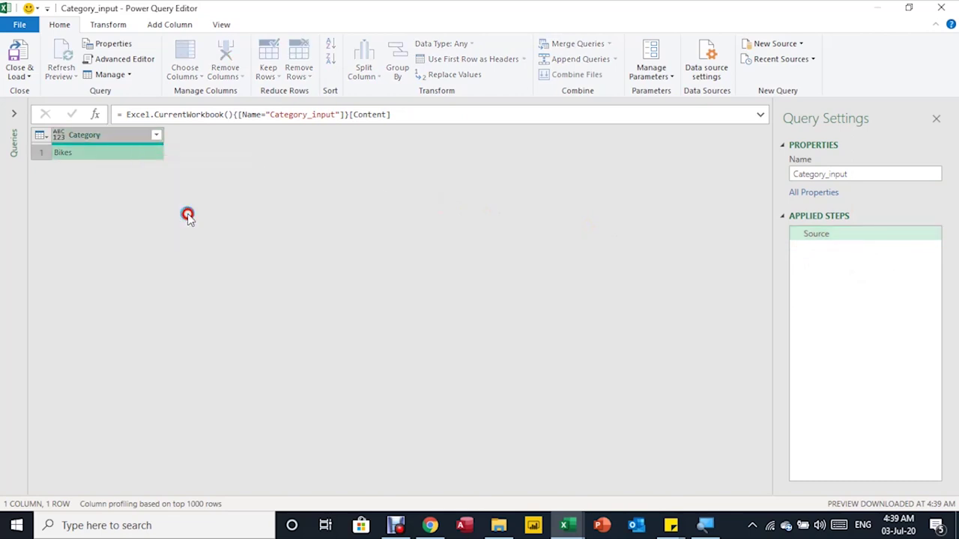
- Replace "Bikes" in the FilteredReort query's row filter formula with a reference to the Category_input query
left_click_drag(854, 174, 788, 180)
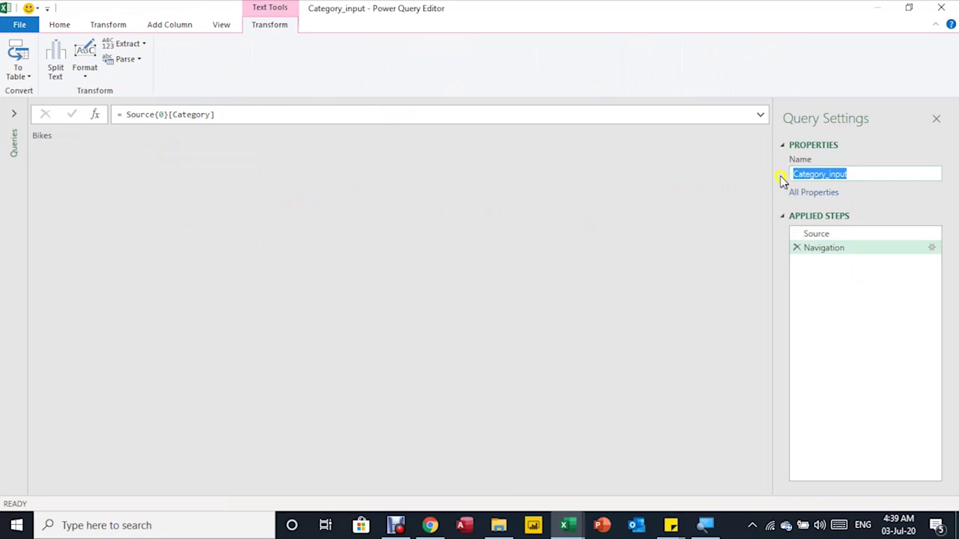
left_click(12, 115)
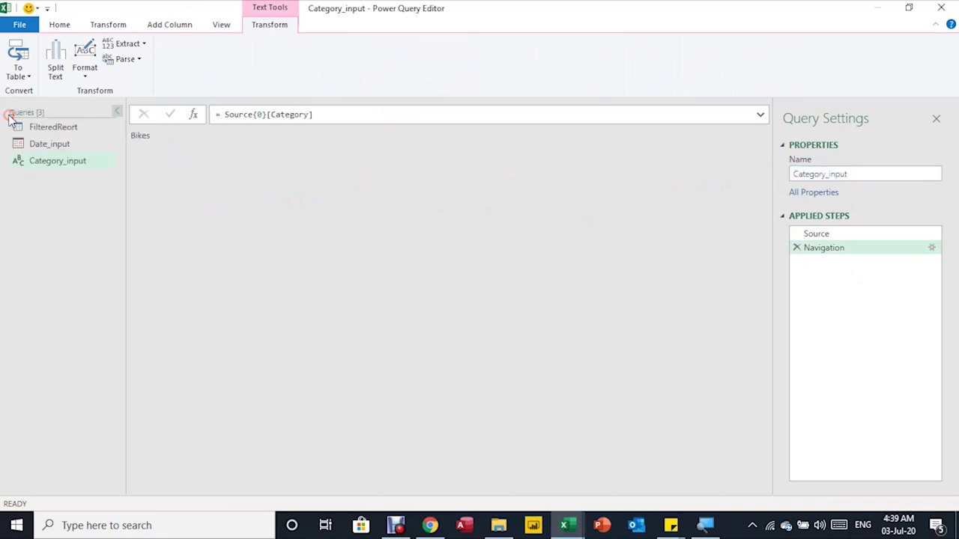
left_click(33, 127)
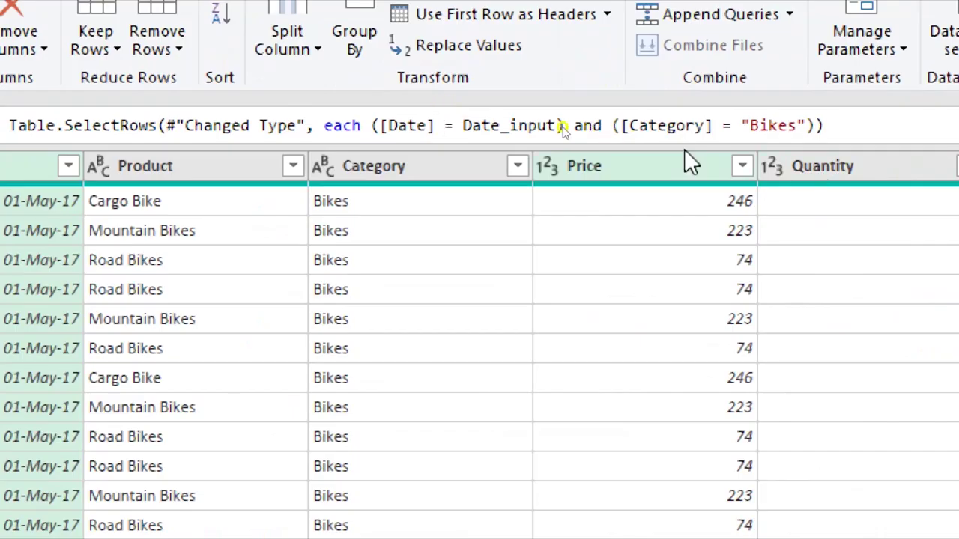
left_click(742, 126)
left_click_drag(742, 125, 806, 126)
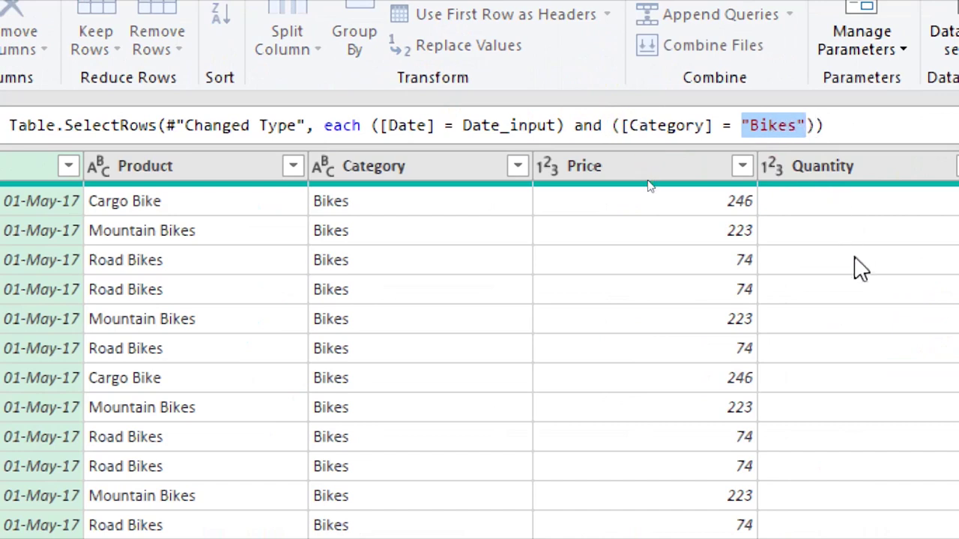
type("Category_input")
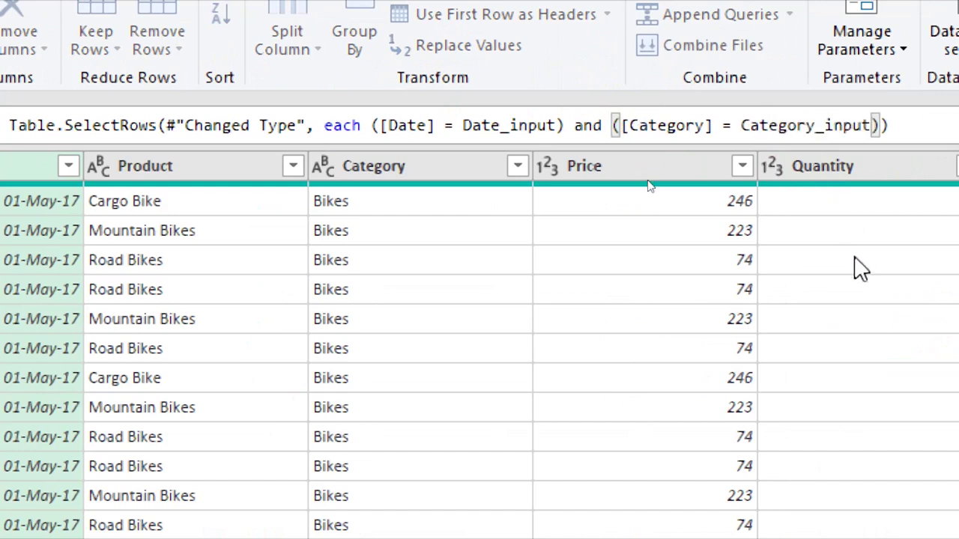
key("Return")
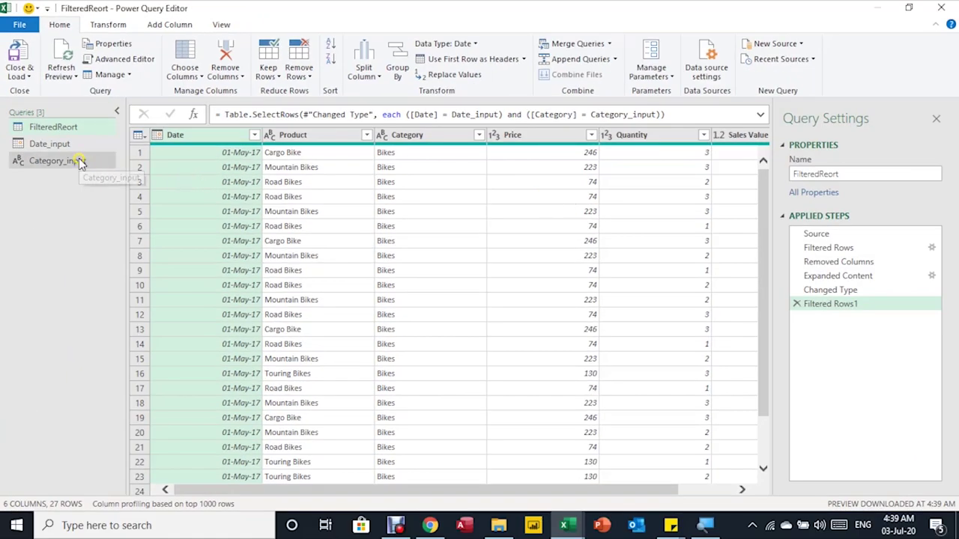
- Load the Category_input query to the workbook as a connection only
left_click(81, 162)
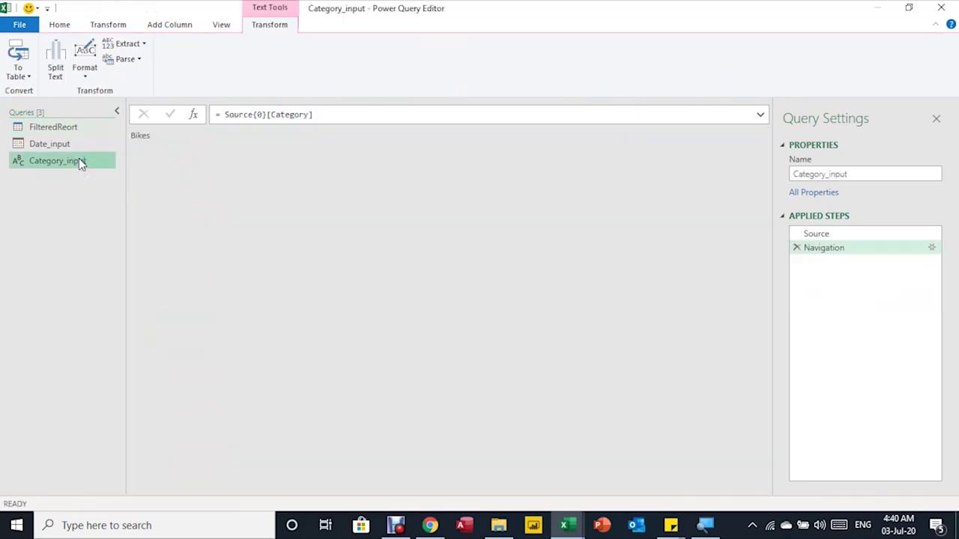
left_click(59, 24)
left_click(31, 76)
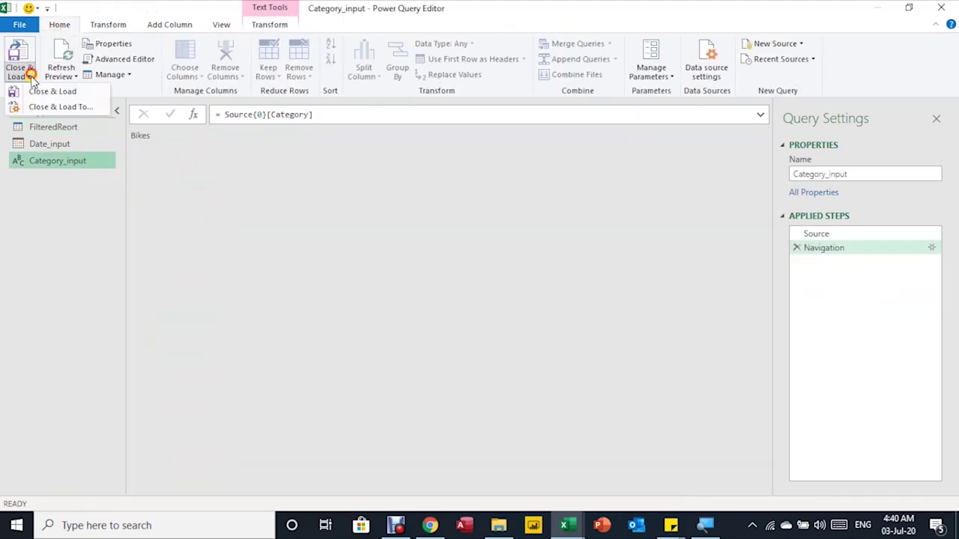
left_click(46, 107)
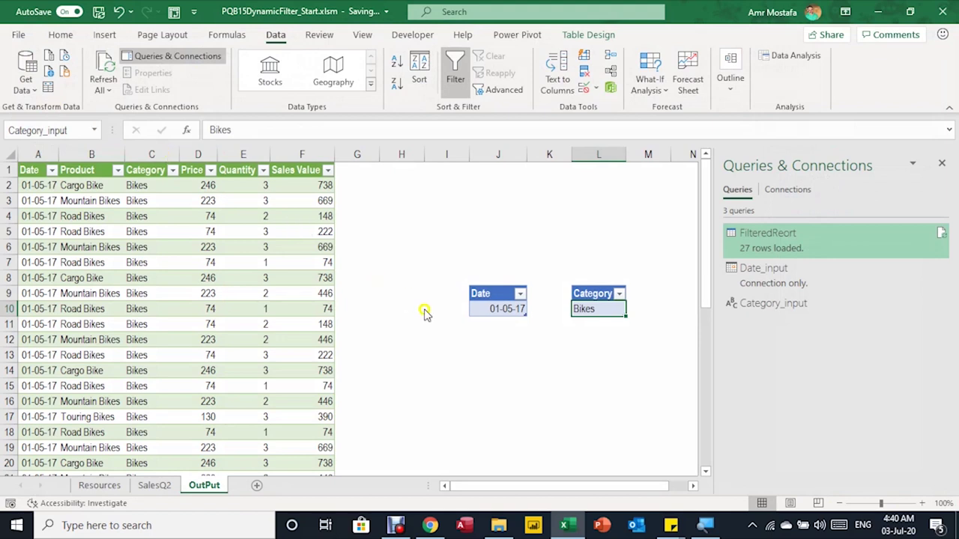
left_click(365, 325)
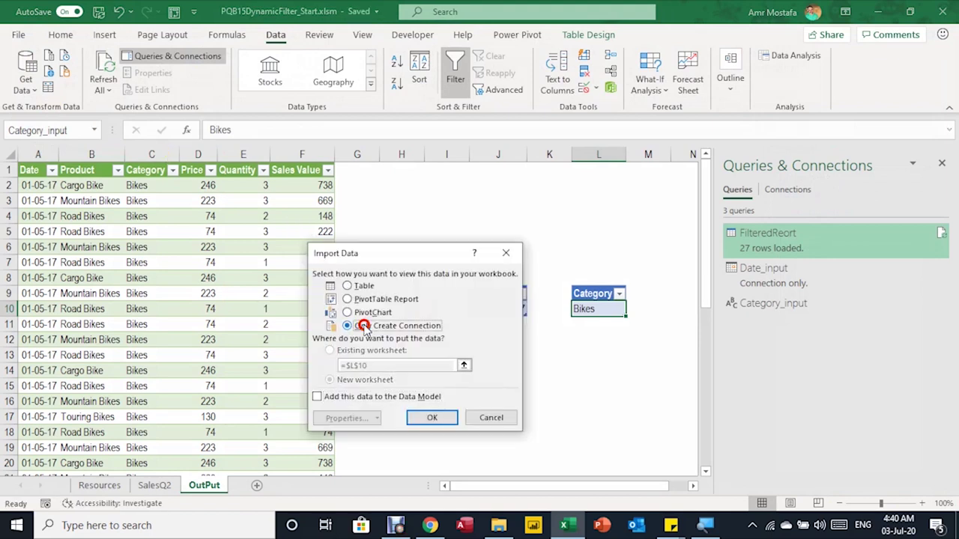
left_click(432, 417)
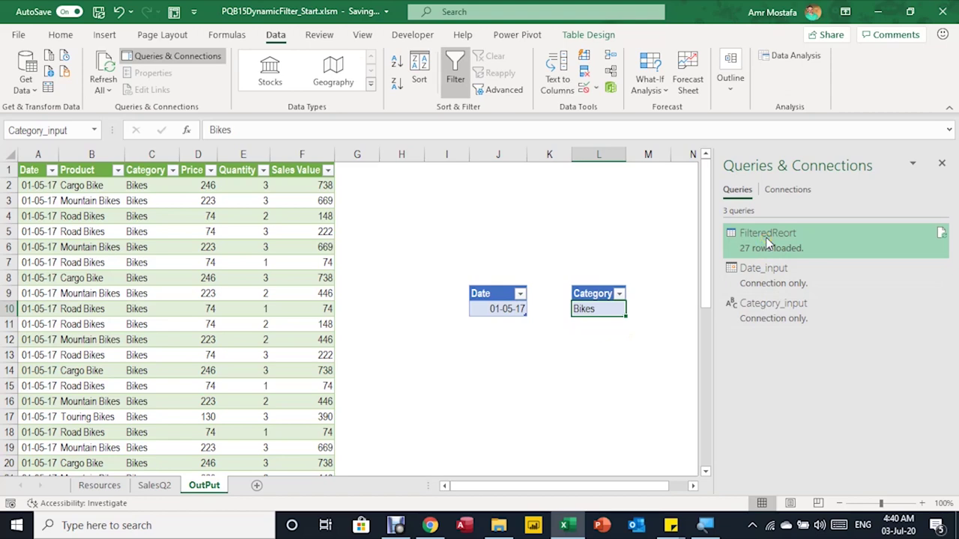
- Duplicate the FilteredReort query and display the list of queries in the Power Query Editor
mouse_move(766, 237)
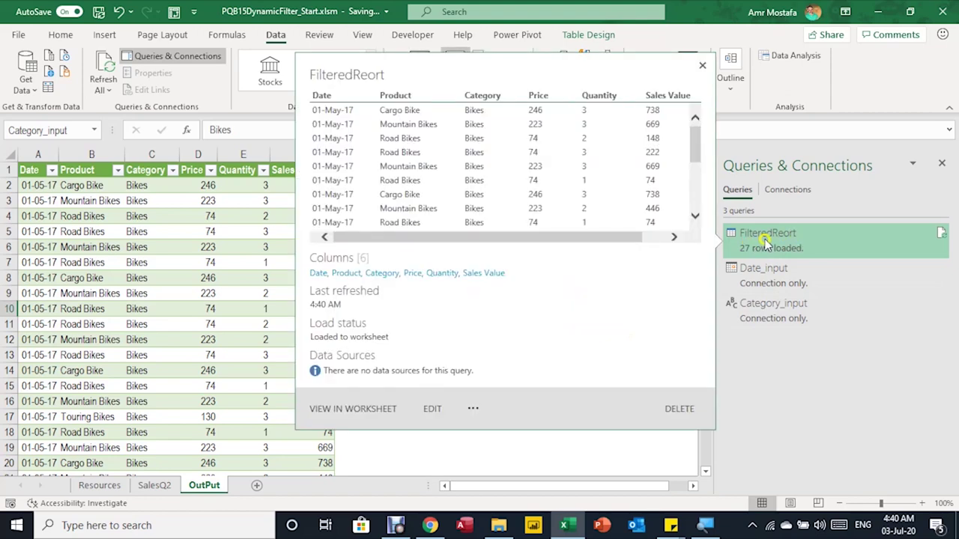
right_click(765, 241)
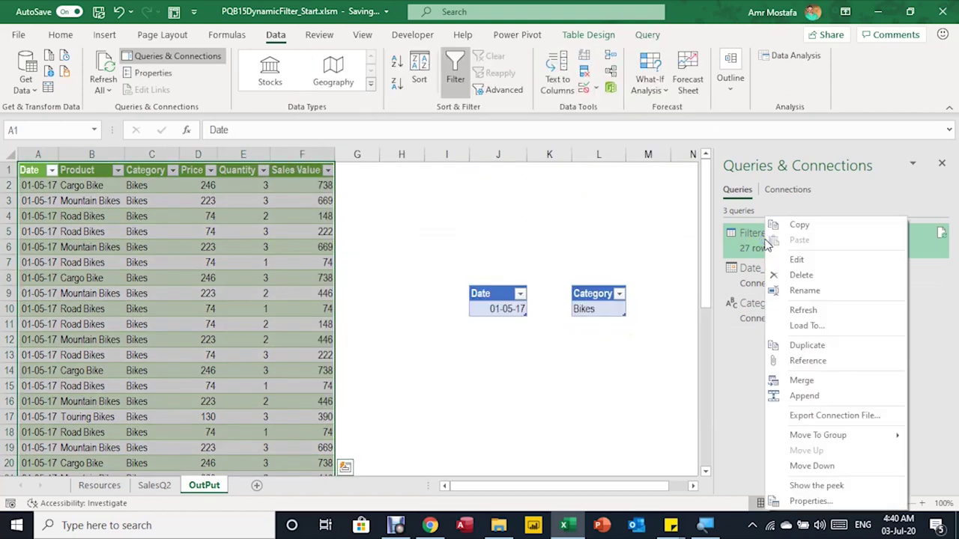
left_click(812, 347)
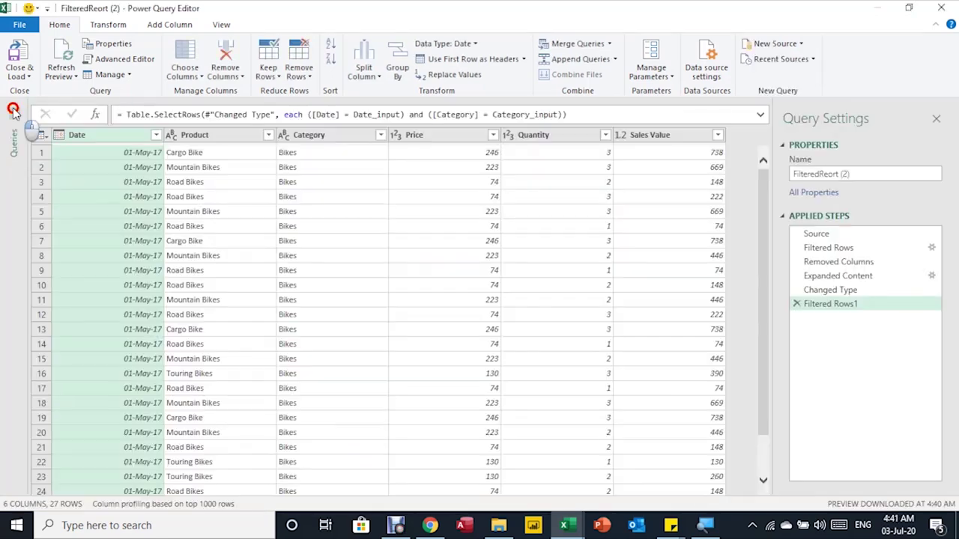
left_click(13, 113)
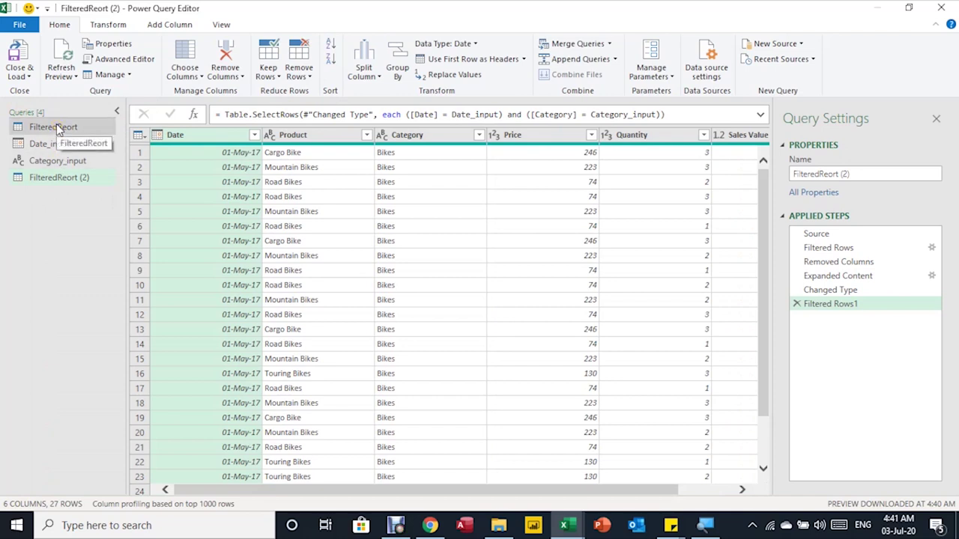
- Review the early applied steps of FilteredReort (2), then delete the steps from Changed Type through the end
left_click(837, 234)
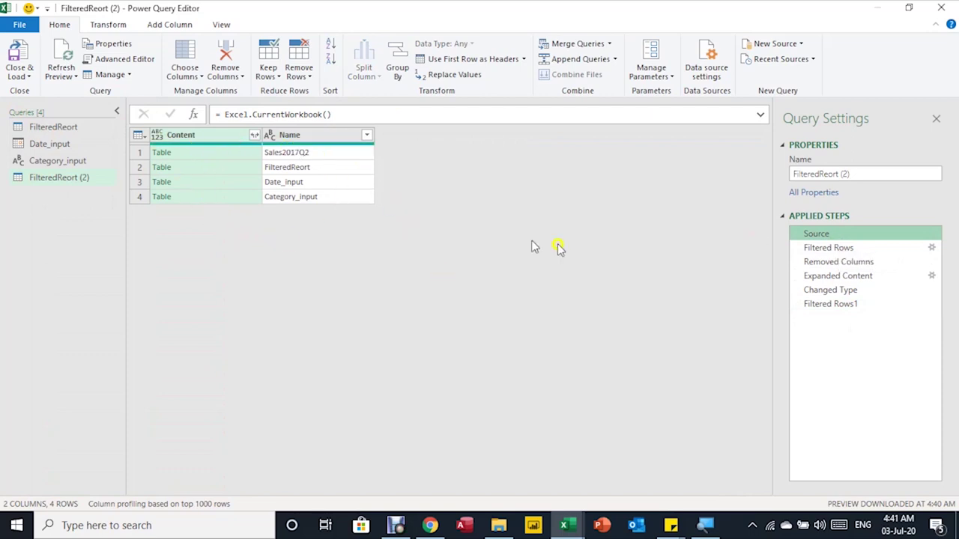
left_click(834, 250)
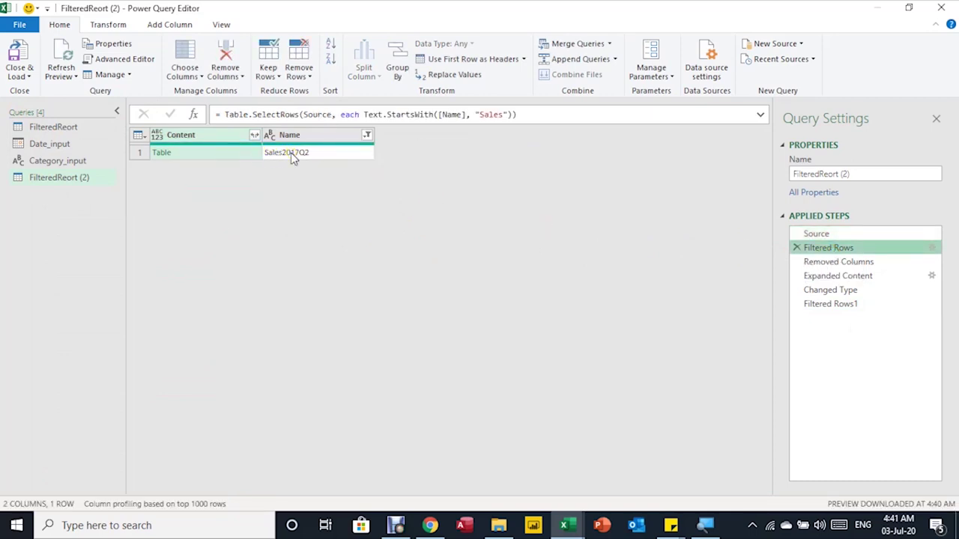
left_click(856, 264)
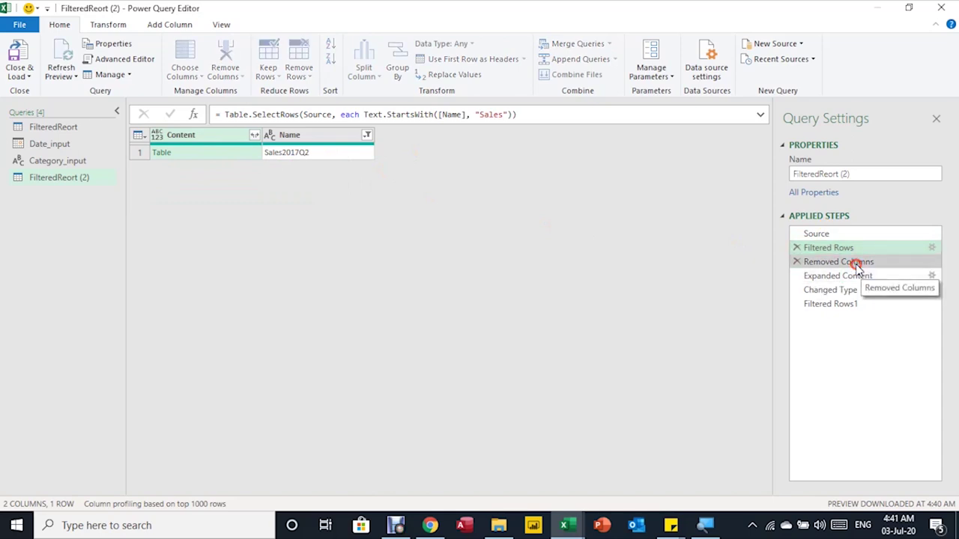
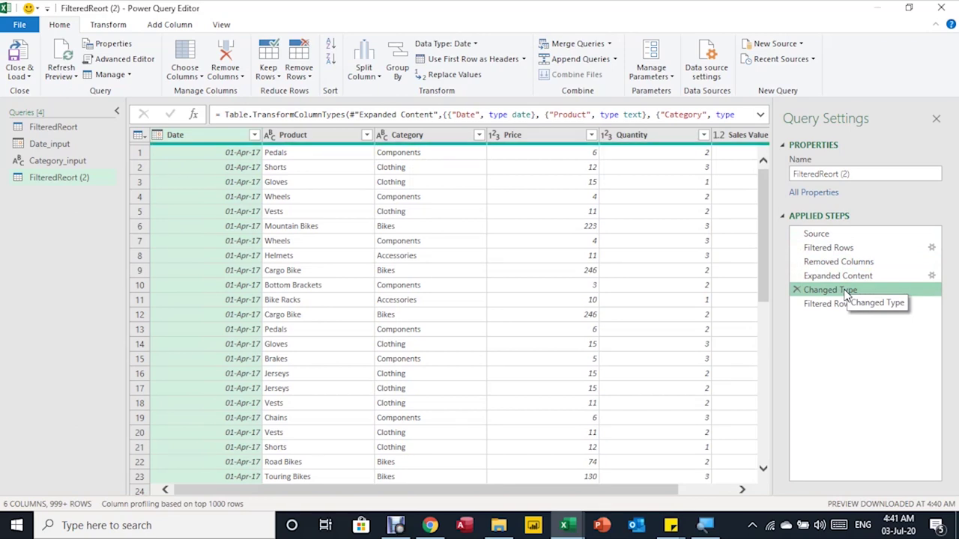
right_click(846, 290)
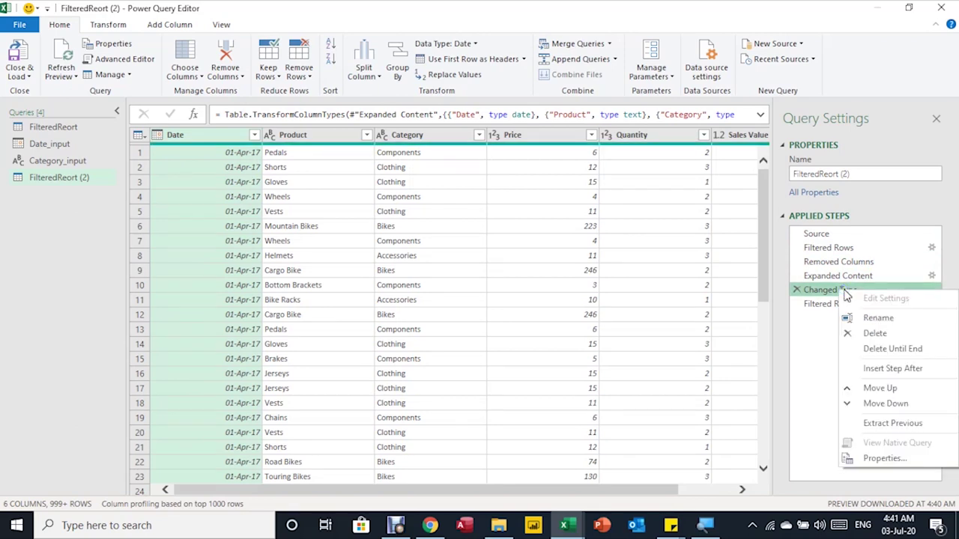
left_click(852, 350)
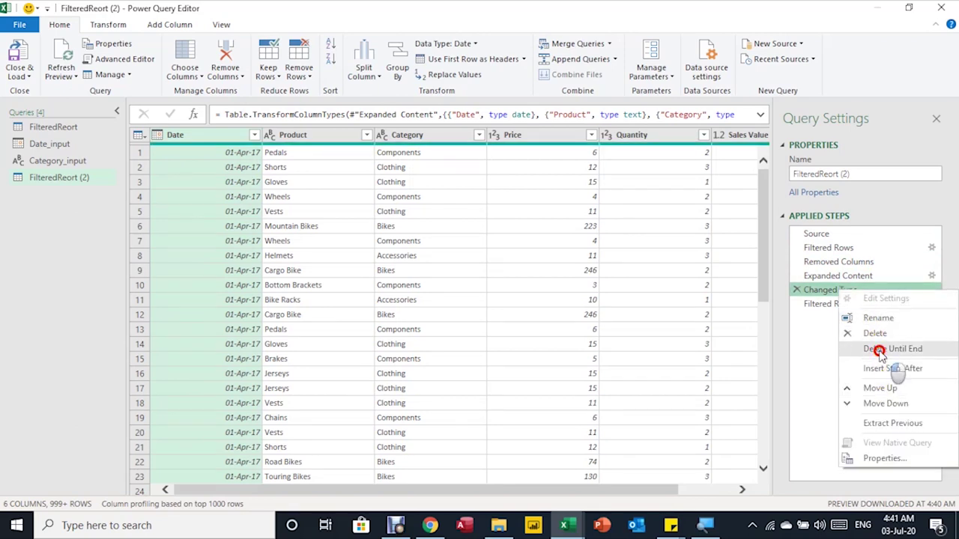
key("Return")
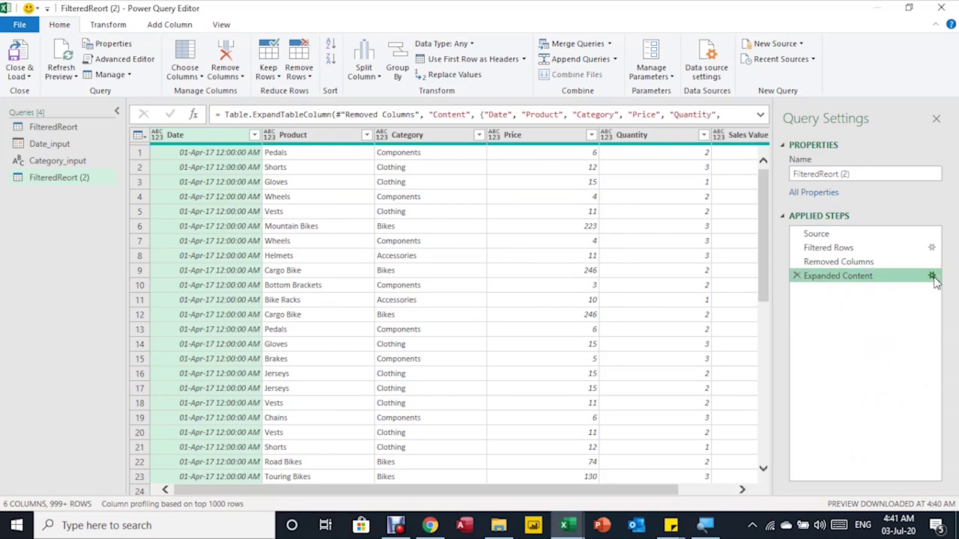
- Edit the Expanded Content step of FilteredReort (2) to expand only the Category column
left_click(933, 277)
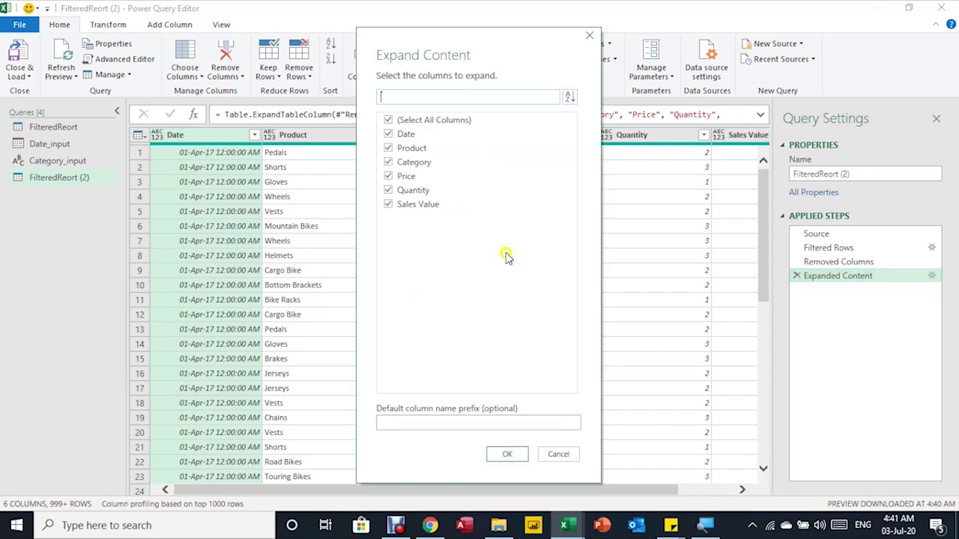
left_click(408, 121)
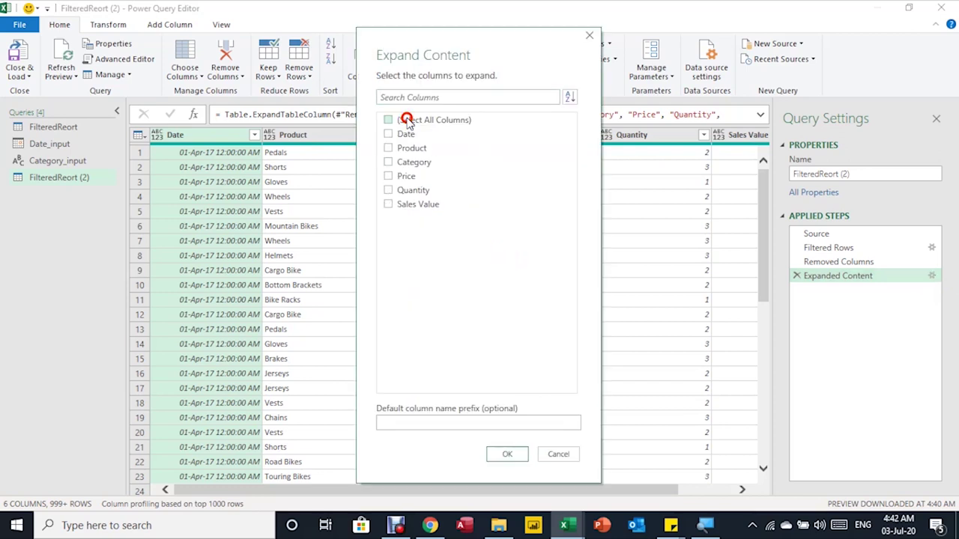
left_click(389, 164)
left_click(504, 459)
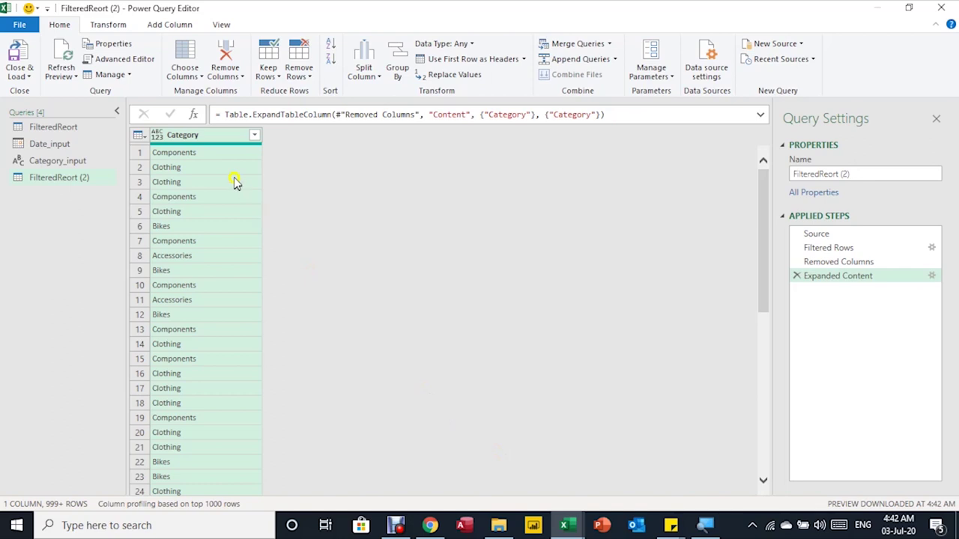
- Set the Category column's data type to Text and remove its duplicate rows
left_click(156, 136)
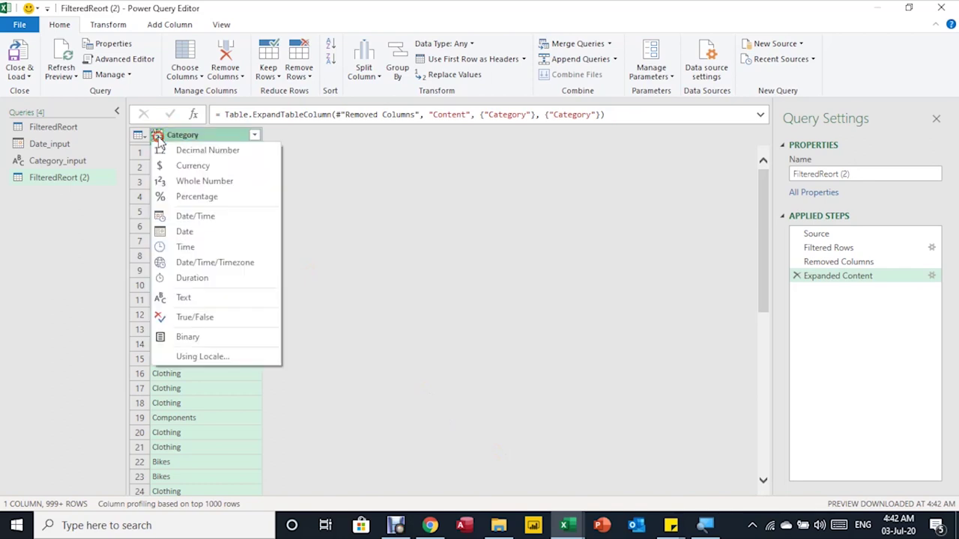
left_click(192, 297)
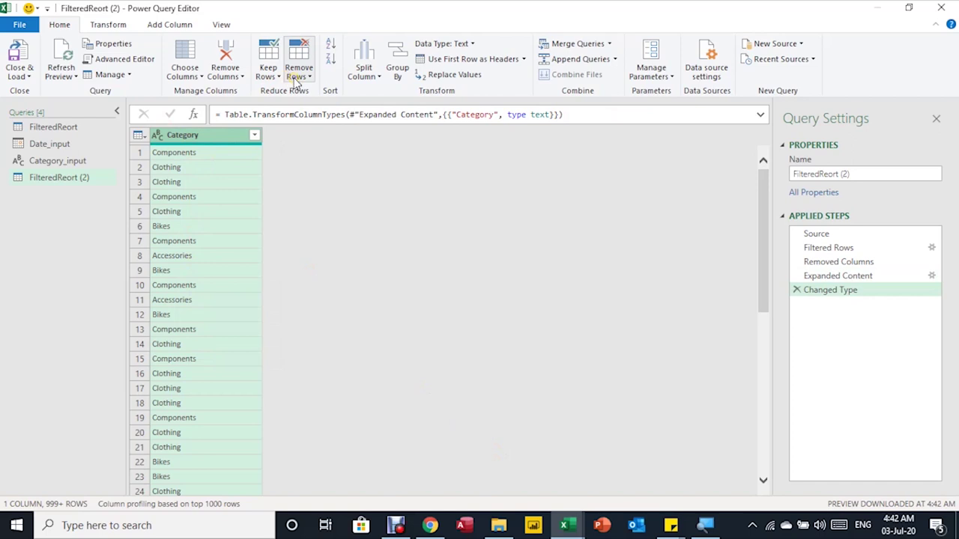
left_click(303, 73)
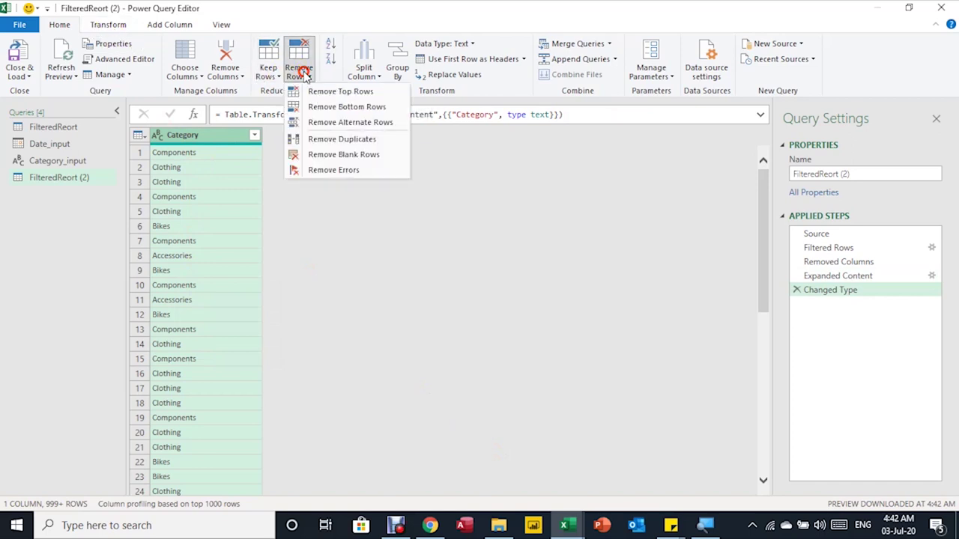
left_click(330, 140)
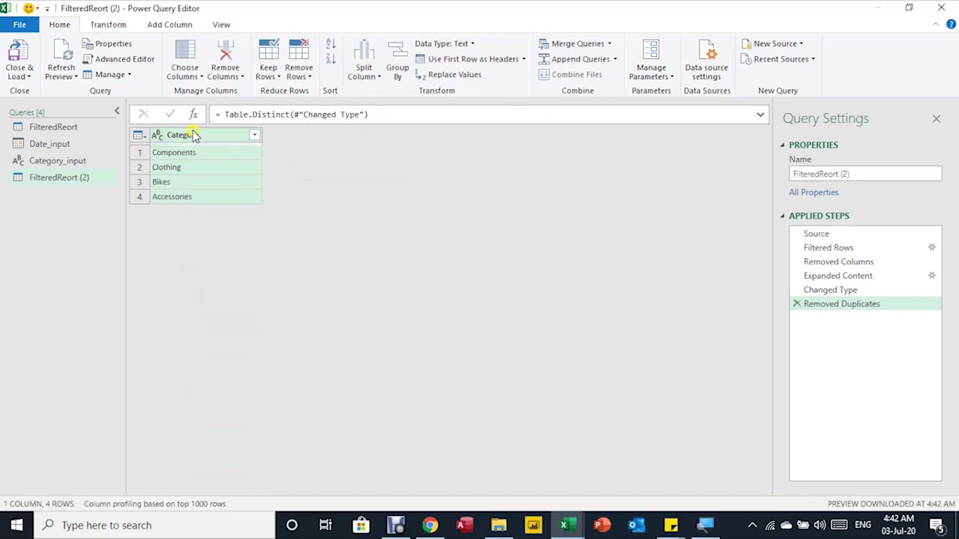
- Load FilteredReort (2) as a table to the existing Resources sheet at cell A1
left_click(23, 77)
left_click(43, 108)
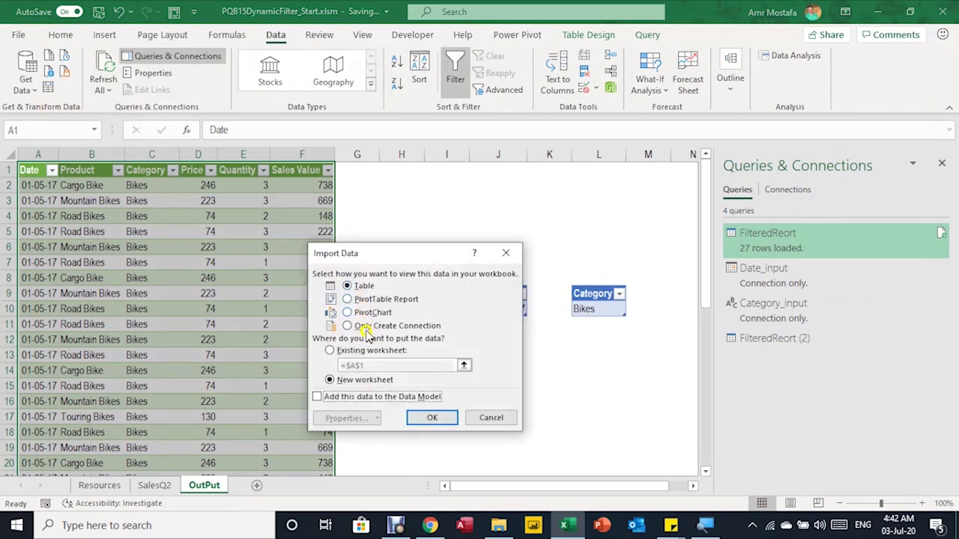
left_click(360, 353)
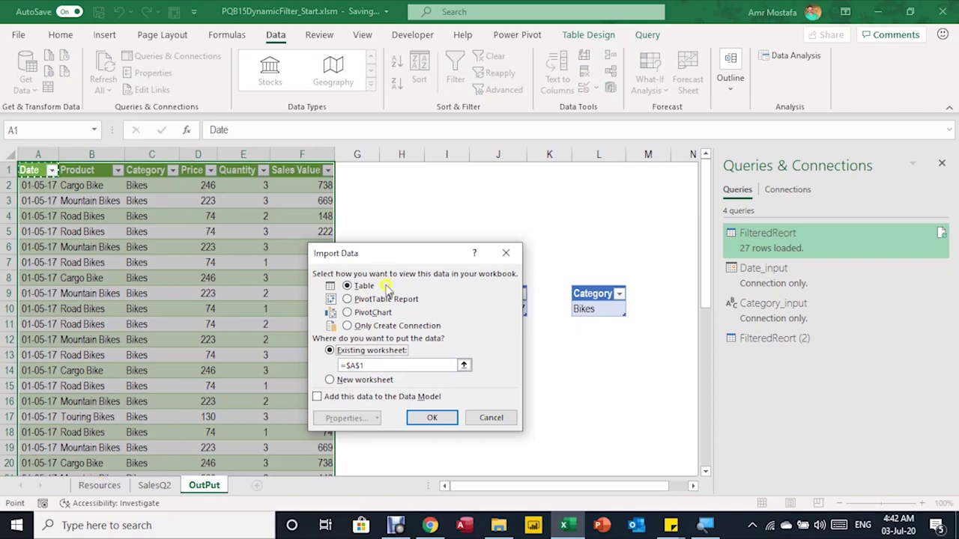
left_click(102, 485)
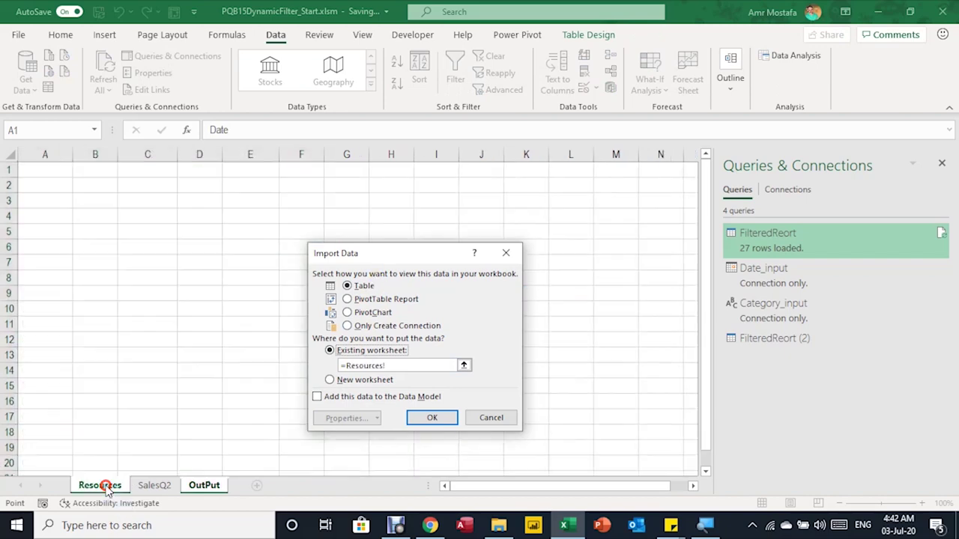
left_click(39, 171)
left_click(428, 421)
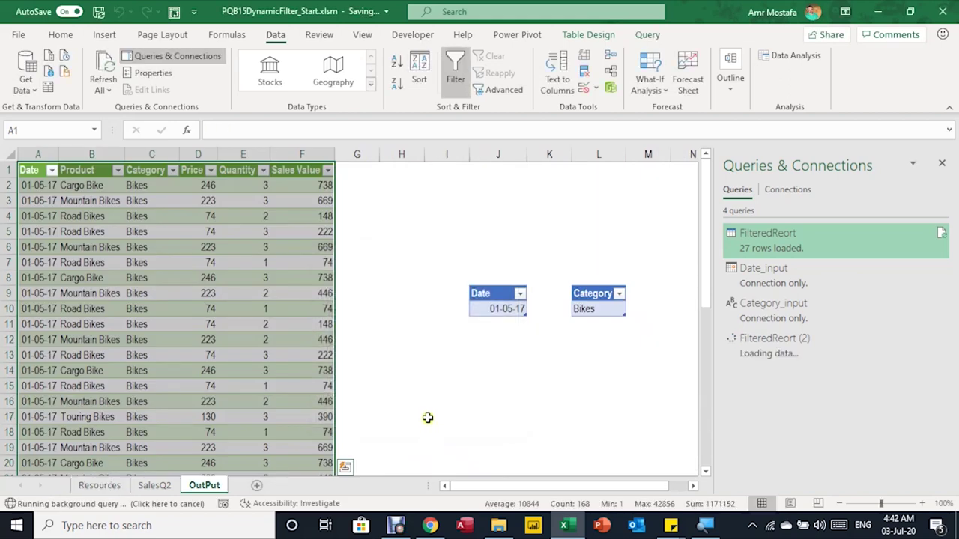
- Rename the FilteredReort (2) query as Category_List
mouse_move(792, 345)
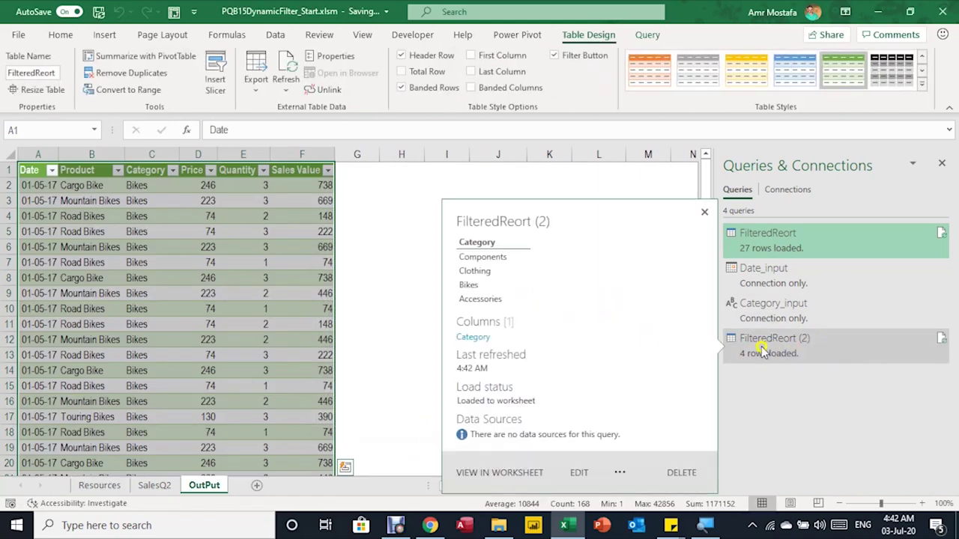
left_click(800, 349)
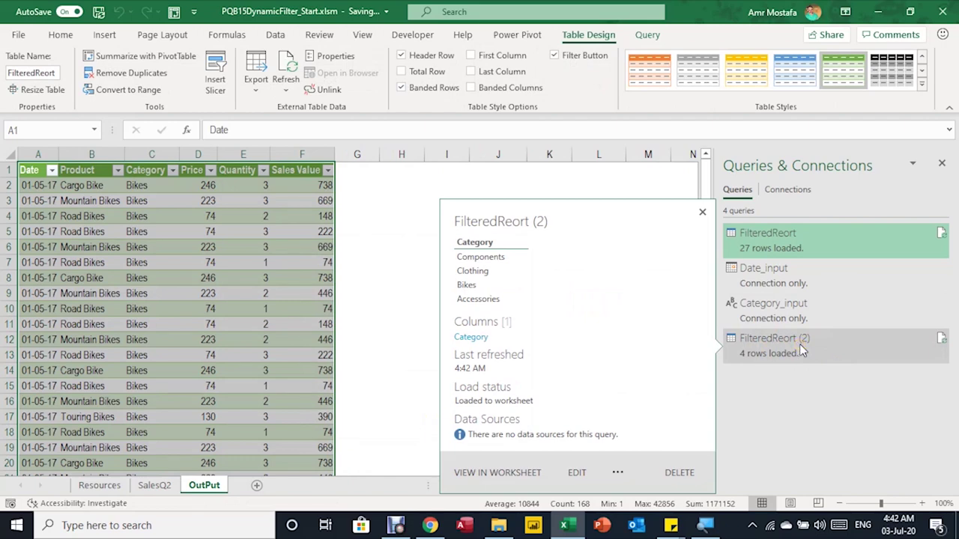
right_click(800, 346)
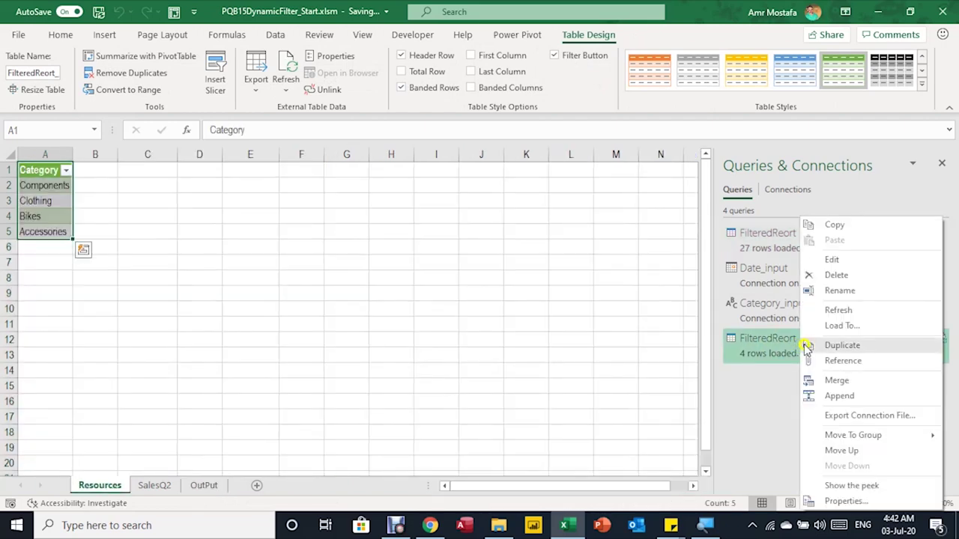
left_click(845, 297)
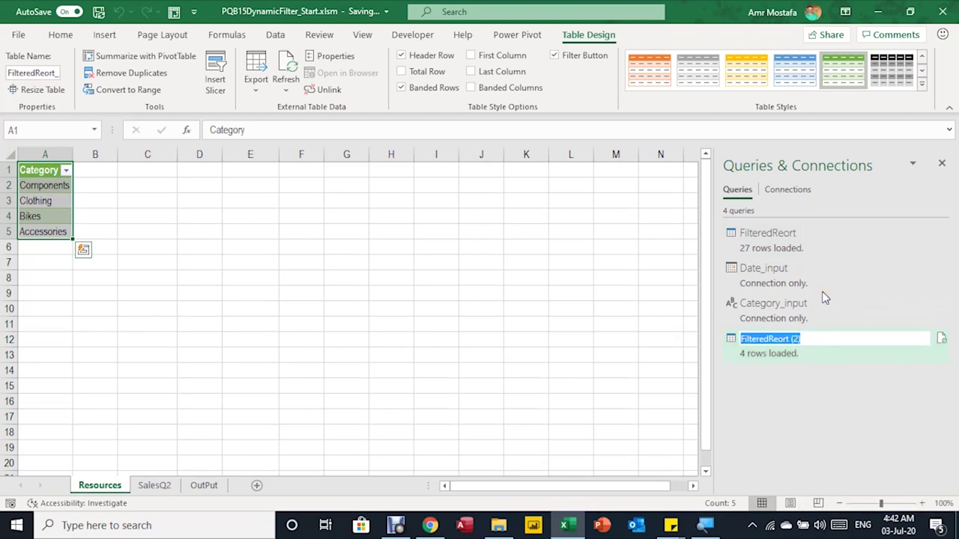
type("Category_List")
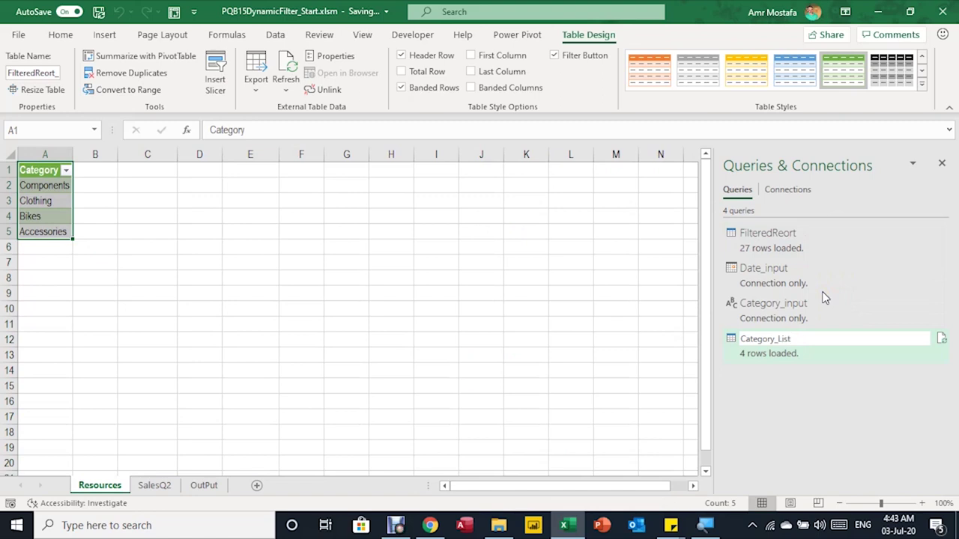
key("Return")
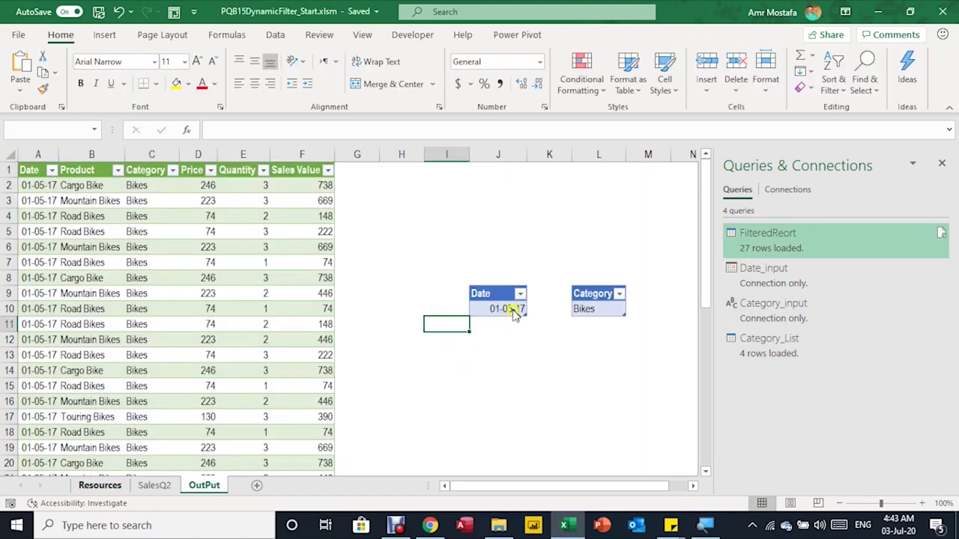
- Duplicate the Category_List query and rename the copy as Start_Date
left_click(511, 315)
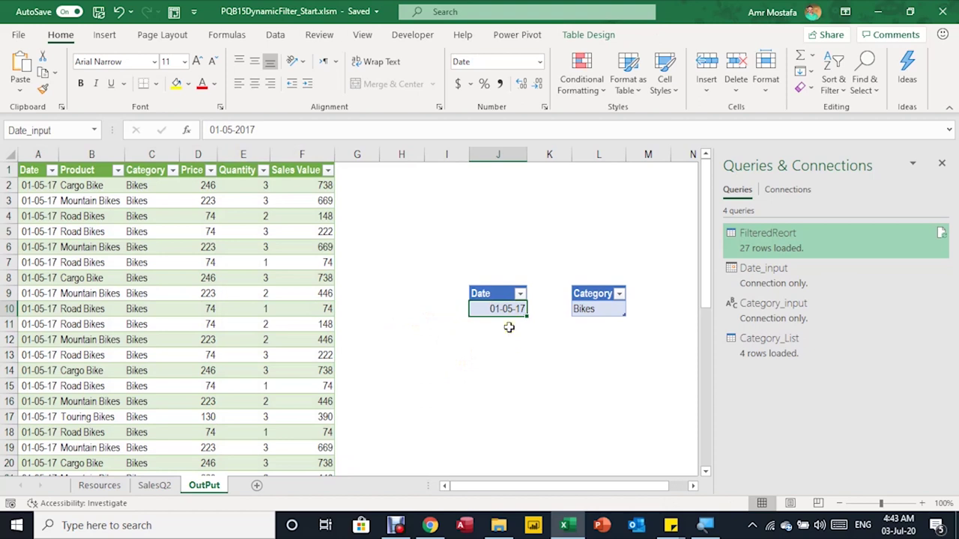
mouse_move(762, 357)
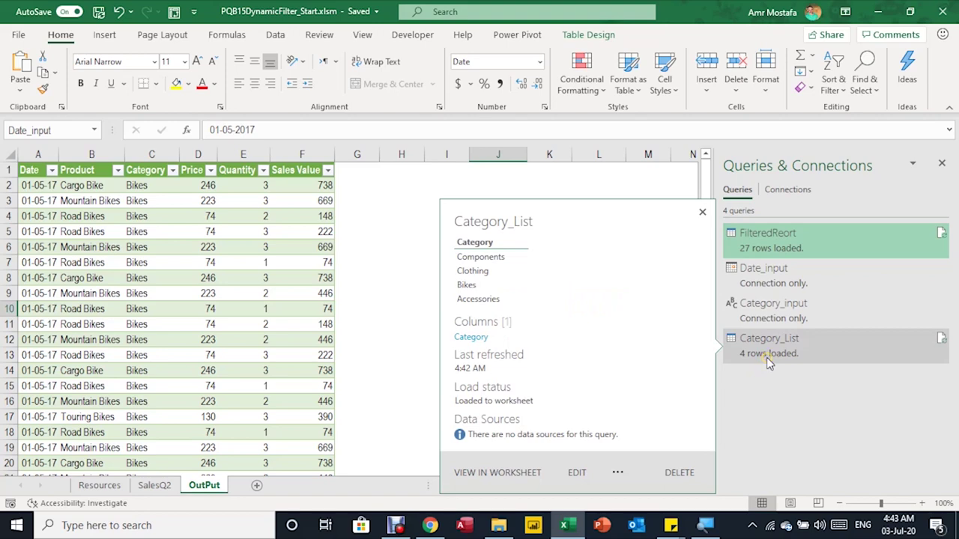
right_click(768, 362)
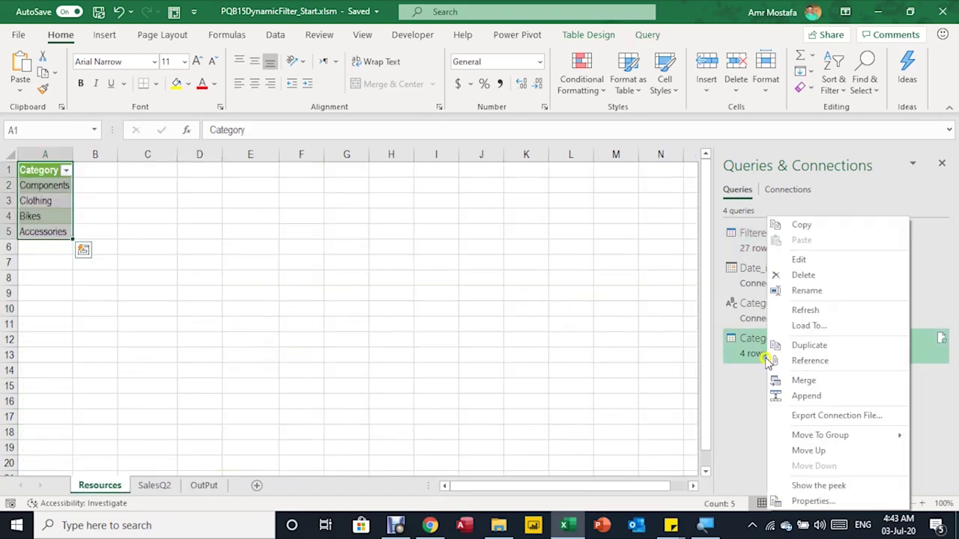
left_click(809, 346)
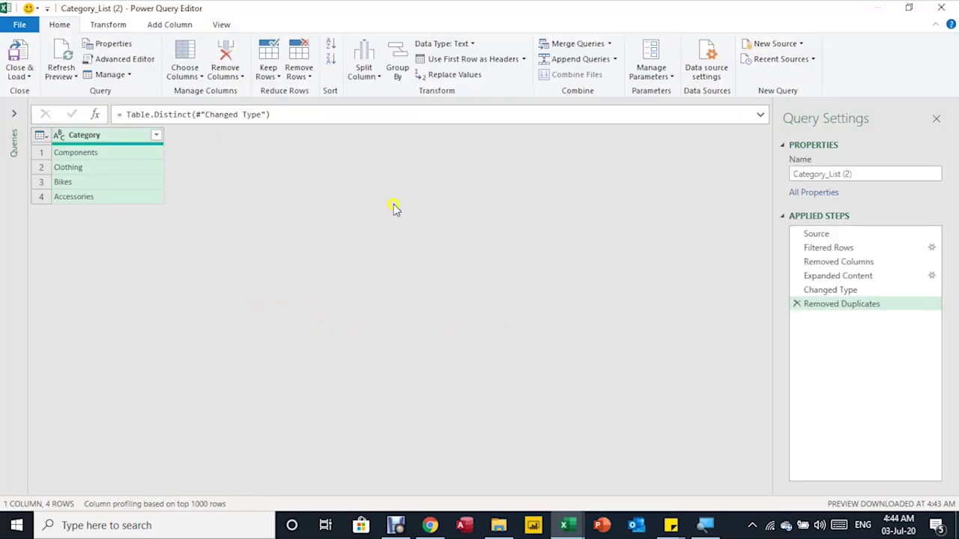
left_click_drag(867, 174, 785, 178)
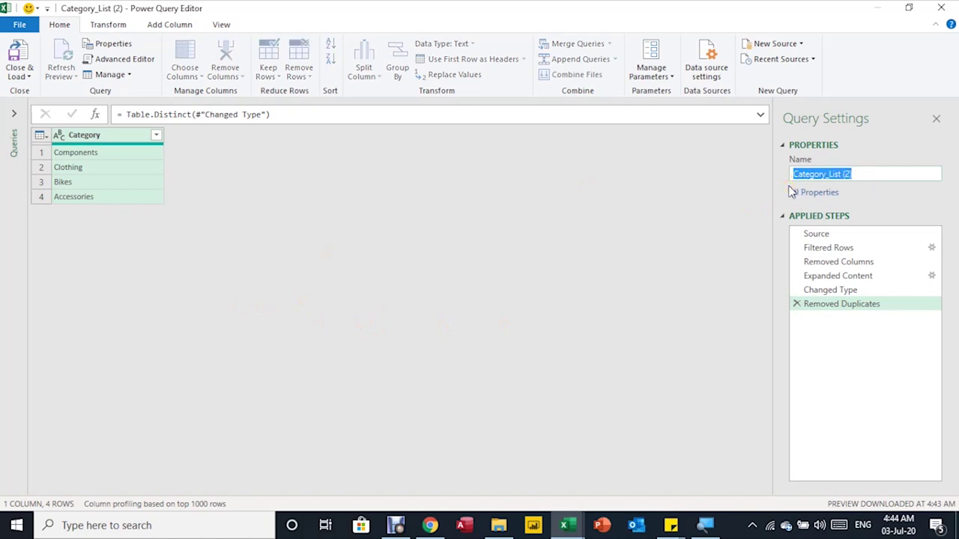
type("Start_Date")
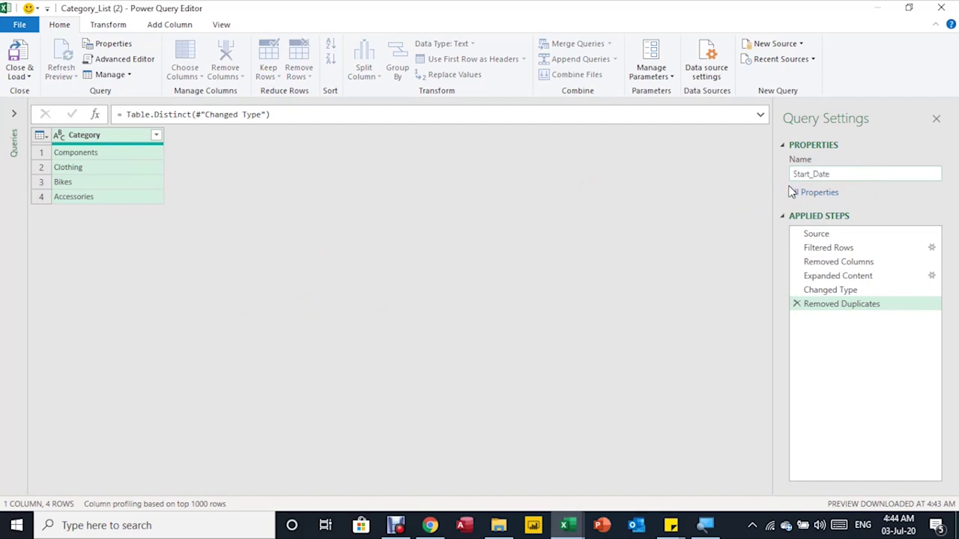
key("Return")
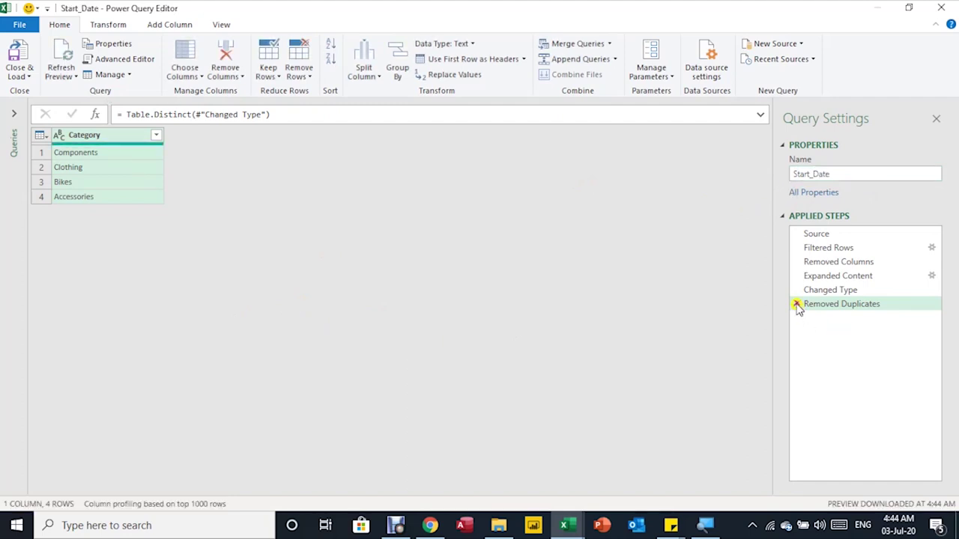
- Delete the Removed Duplicates and Changed Type steps of Start_Date, and edit Expanded Content to expand only the Date column
left_click(797, 304)
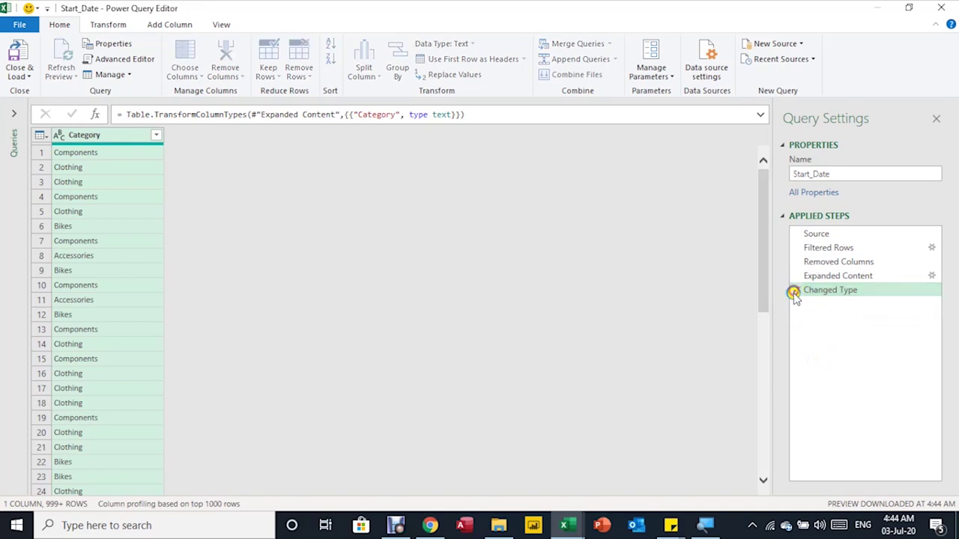
left_click(795, 292)
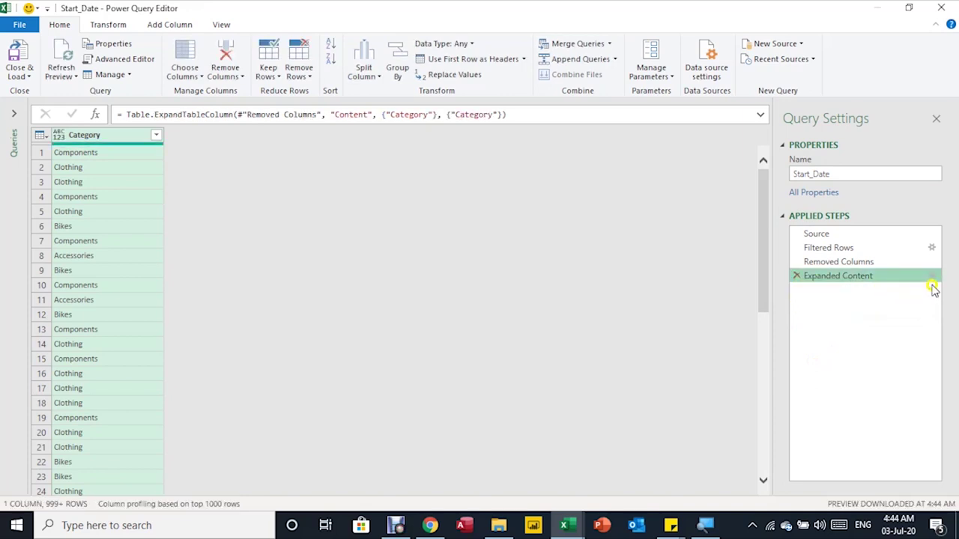
left_click(933, 276)
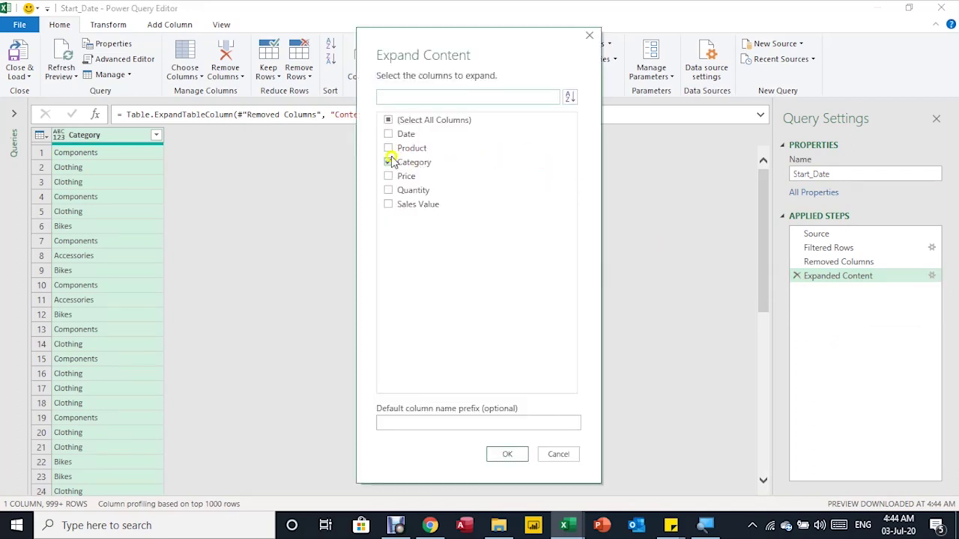
left_click(389, 162)
left_click(389, 135)
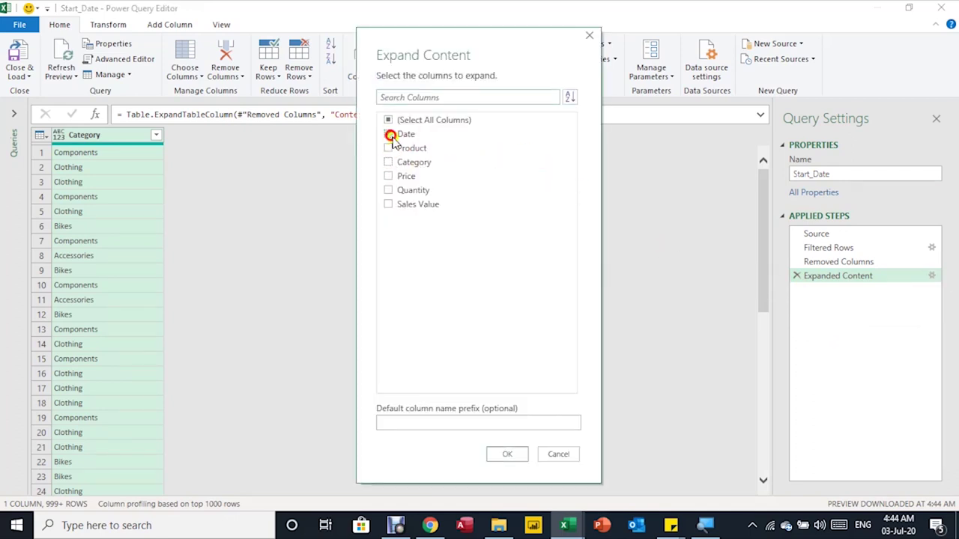
left_click(508, 454)
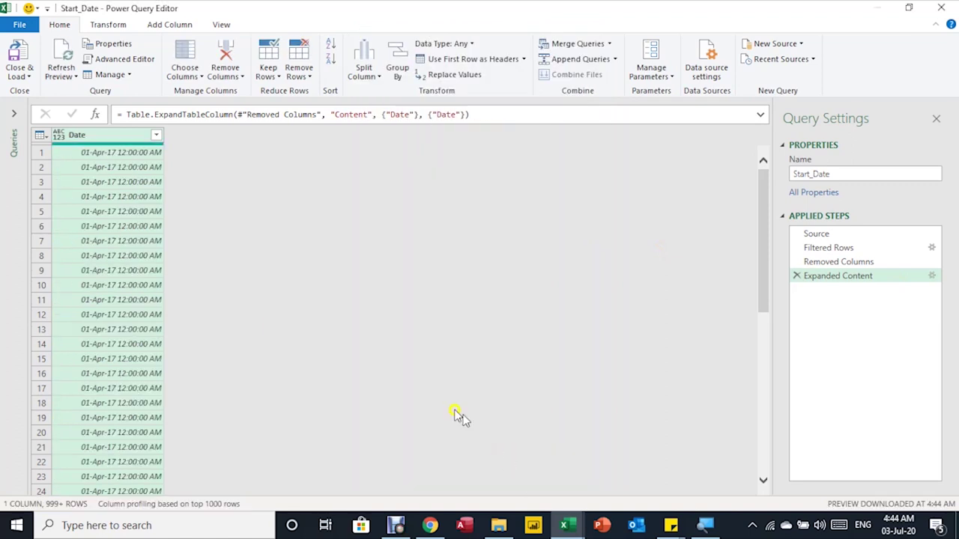
- Set the data type of the Date column in the Start_Date query to Date
left_click(13, 113)
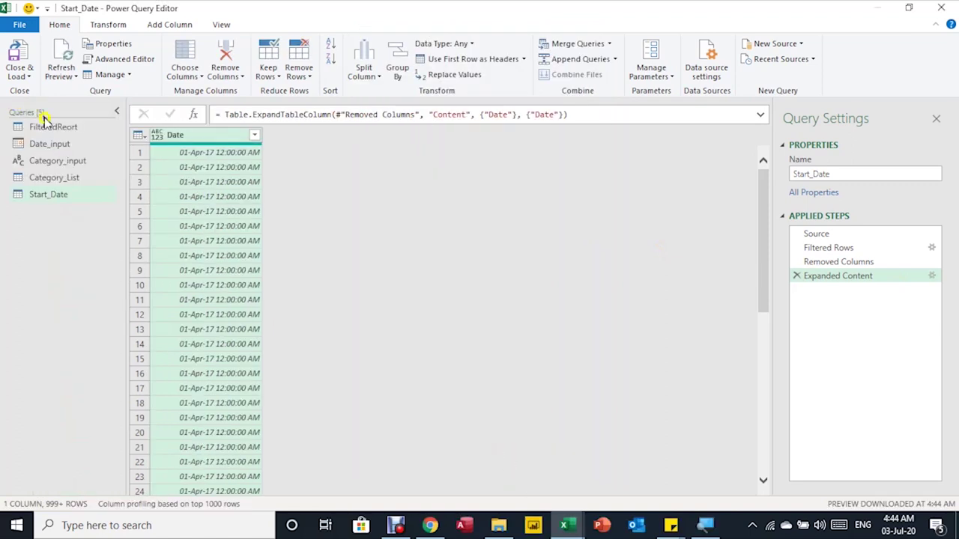
left_click(56, 180)
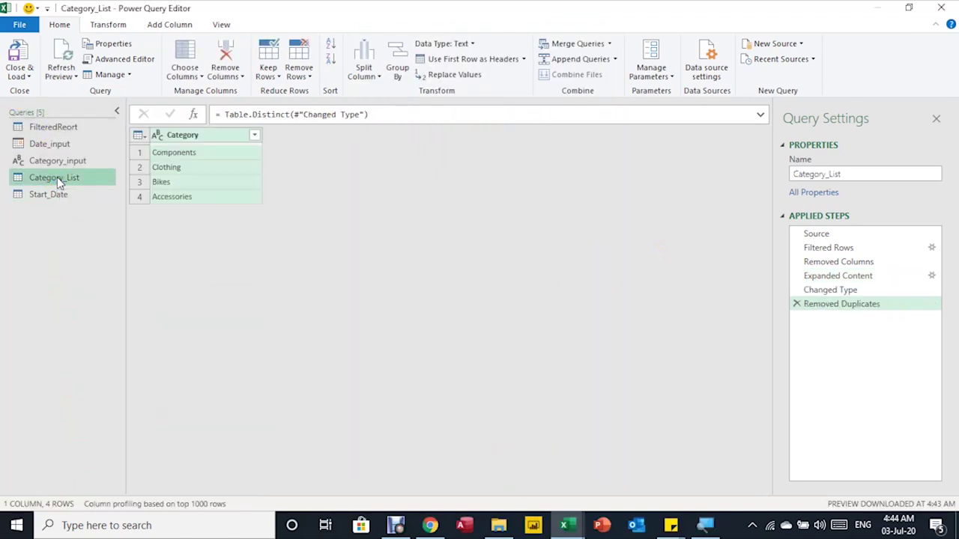
left_click(44, 194)
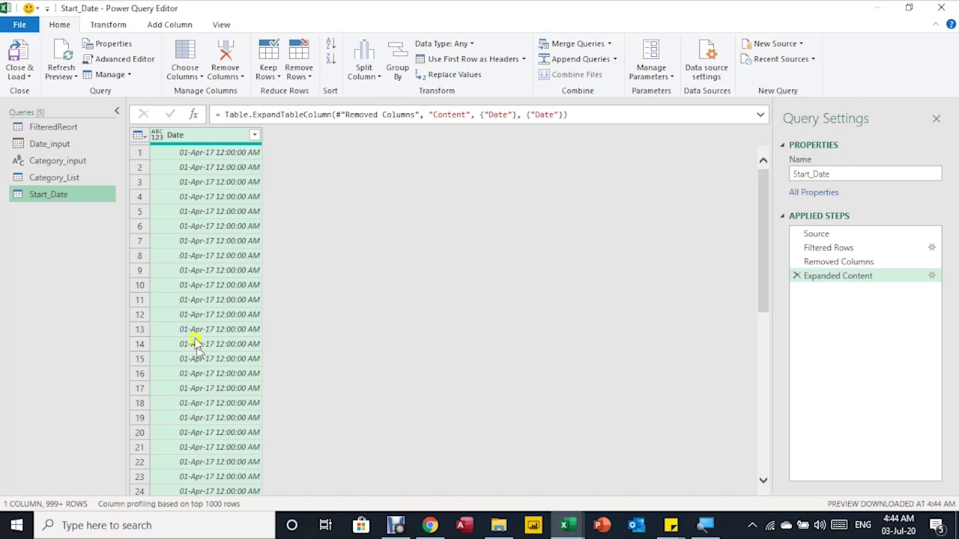
left_click(155, 135)
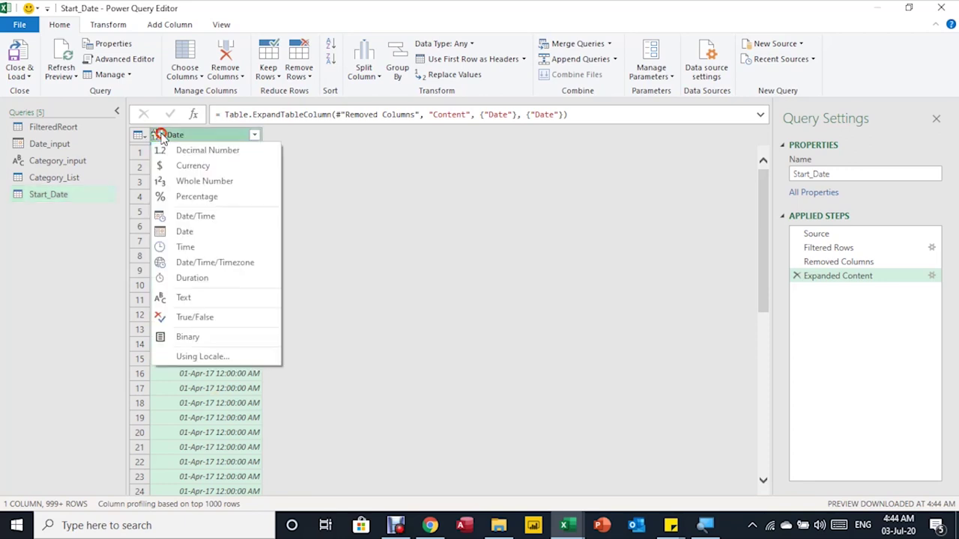
left_click(183, 232)
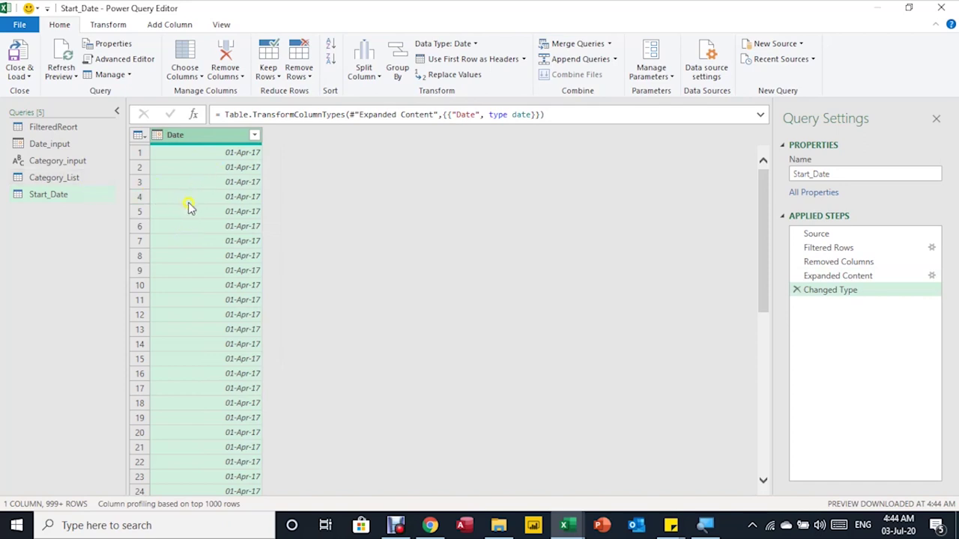
- Transform the Date column of Start_Date into its earliest date
left_click(111, 25)
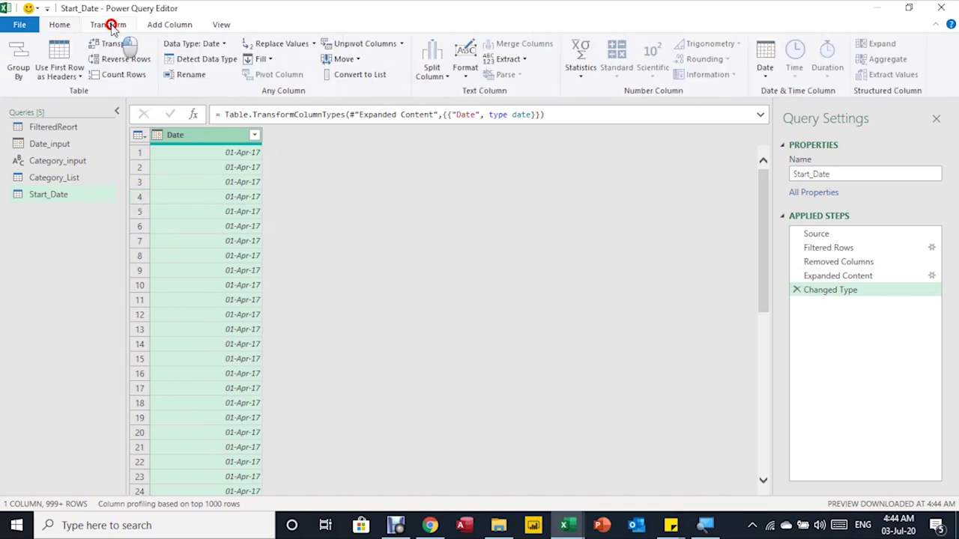
left_click(766, 69)
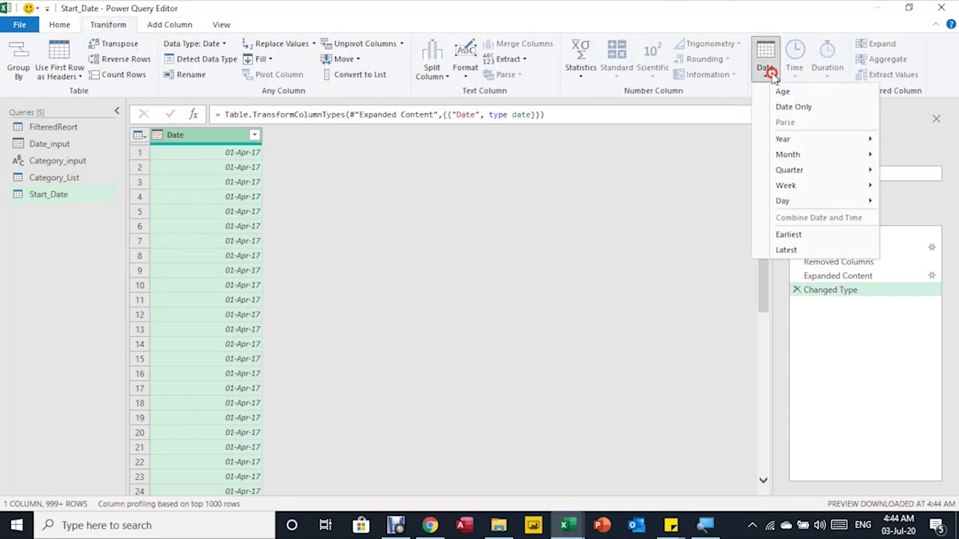
left_click(800, 235)
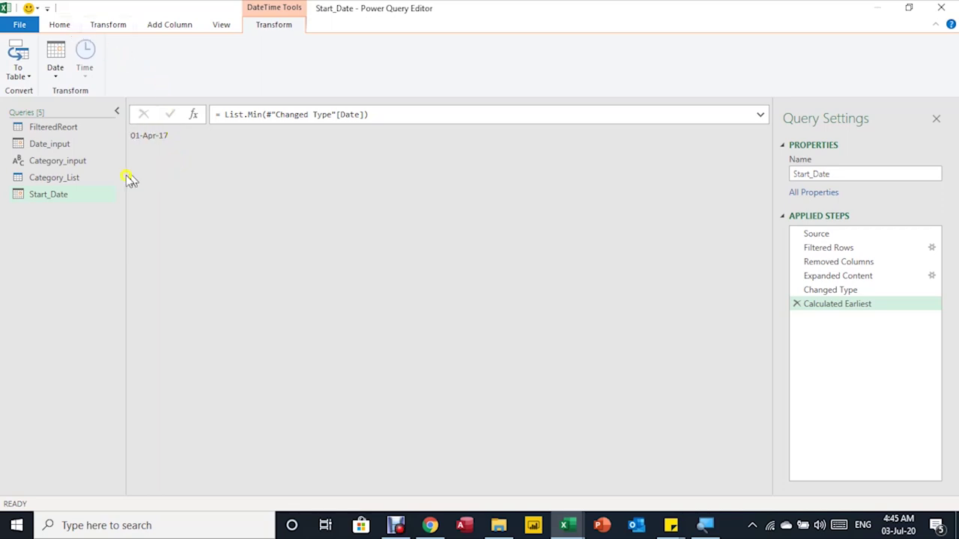
- Duplicate the Start_Date query and rename the copy as End_Date
right_click(48, 195)
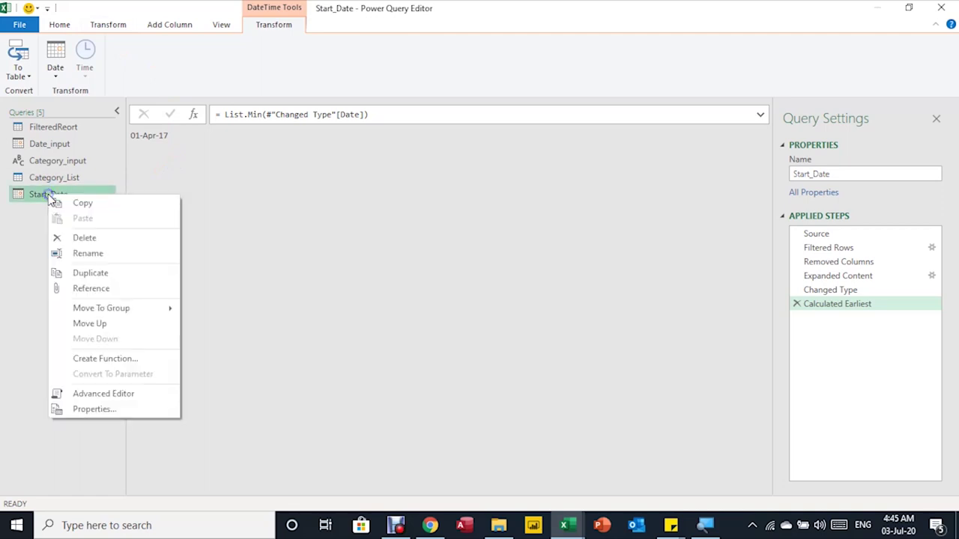
left_click(101, 274)
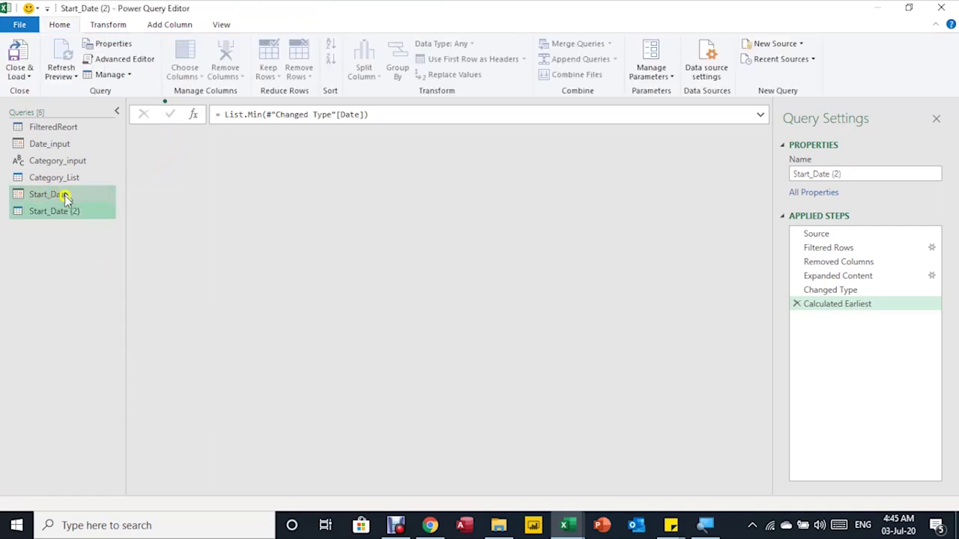
left_click(68, 220)
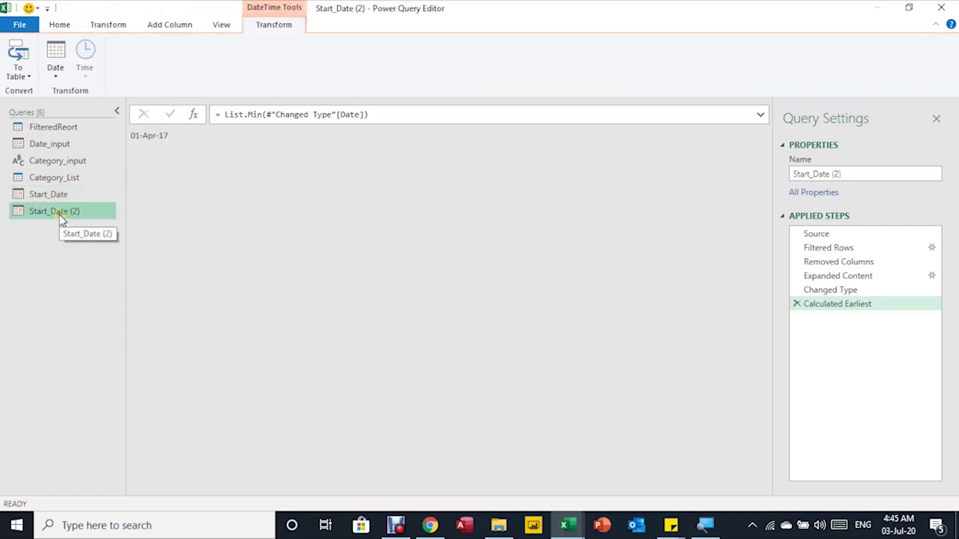
right_click(79, 212)
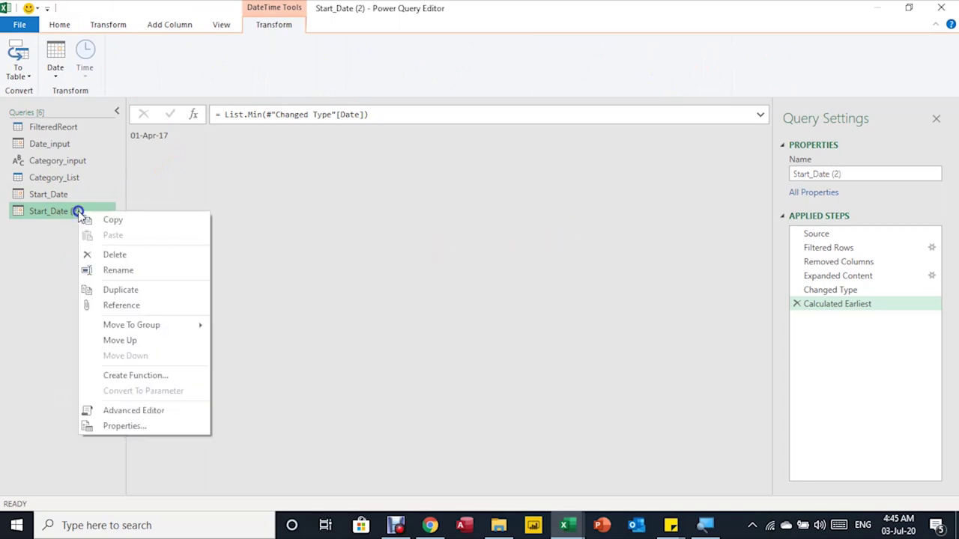
left_click(131, 270)
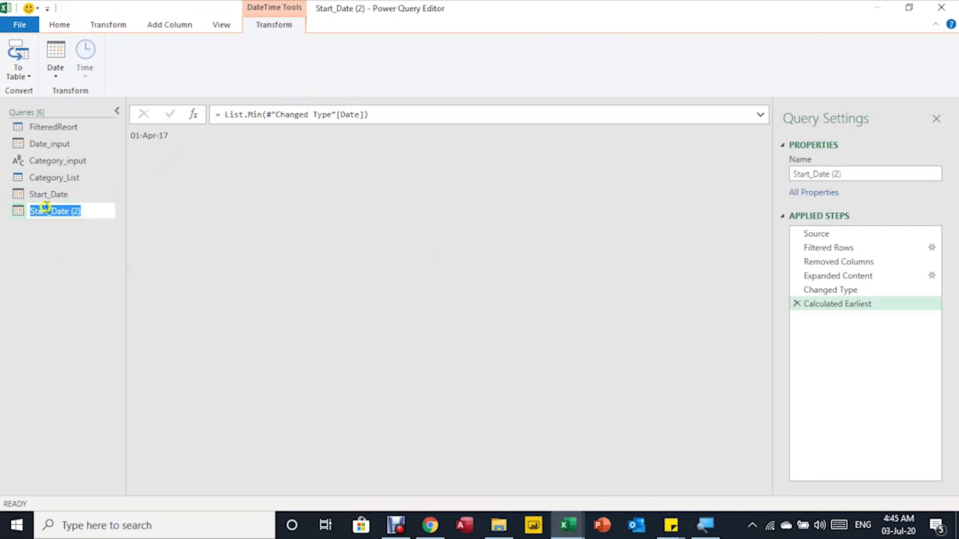
left_click_drag(32, 211, 50, 216)
type("End_")
left_click(89, 210)
key("BackSpace")
key("BackSpace")
key("BackSpace")
key("BackSpace")
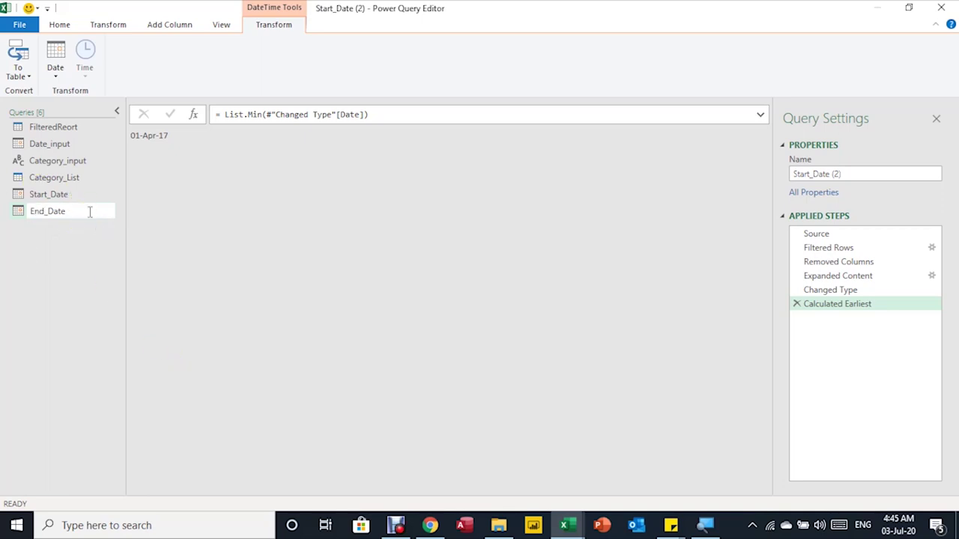
key("Return")
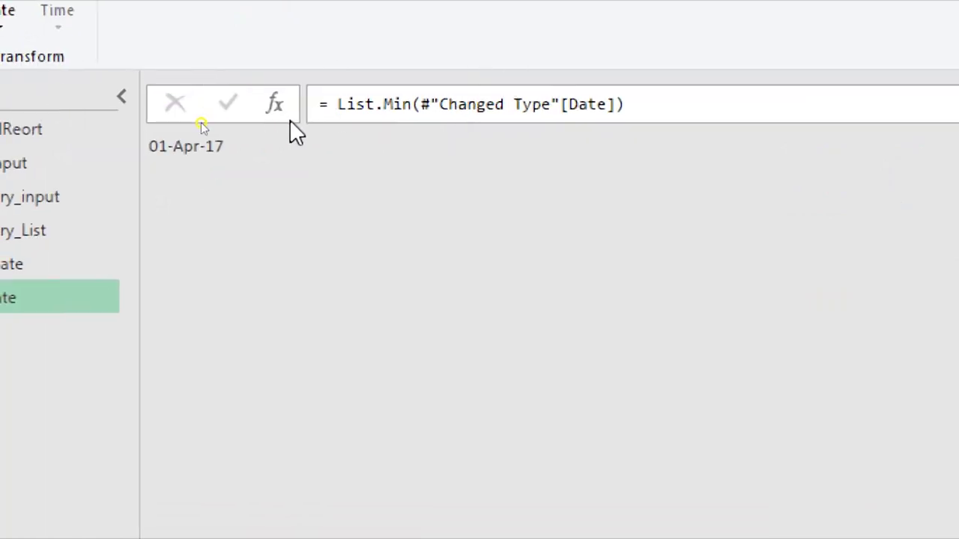
- Replace List.Min with List.Max in the End_Date formula so it takes the Date column's maximum
left_click(387, 105)
left_click_drag(384, 105, 413, 107)
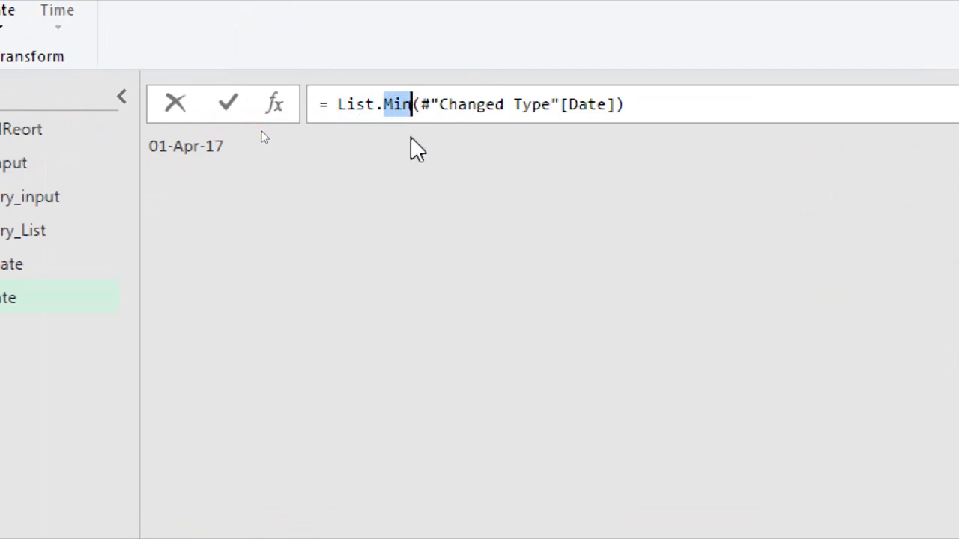
type("Max")
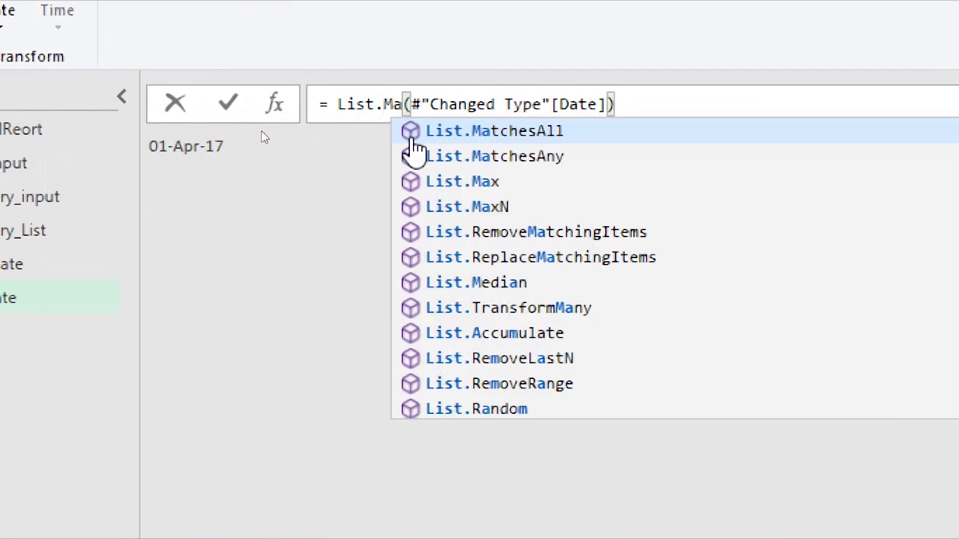
left_click(413, 138)
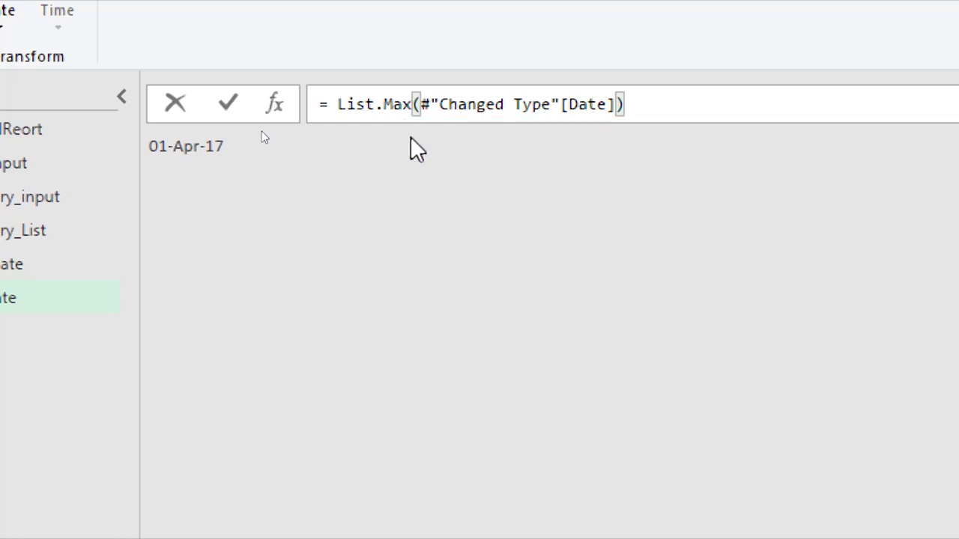
left_click(105, 150)
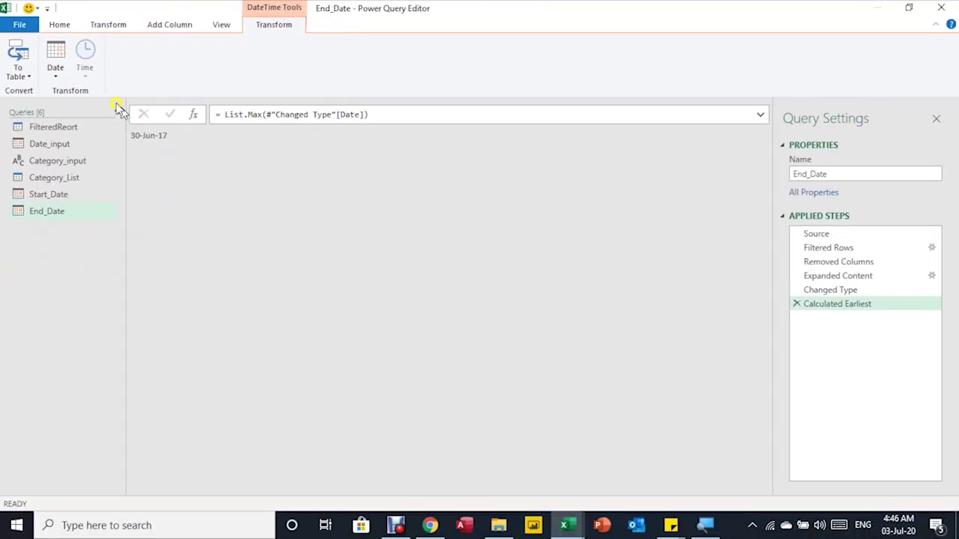
- Close the query editor and load the new Start_Date and End_Date queries as connections only
left_click(60, 25)
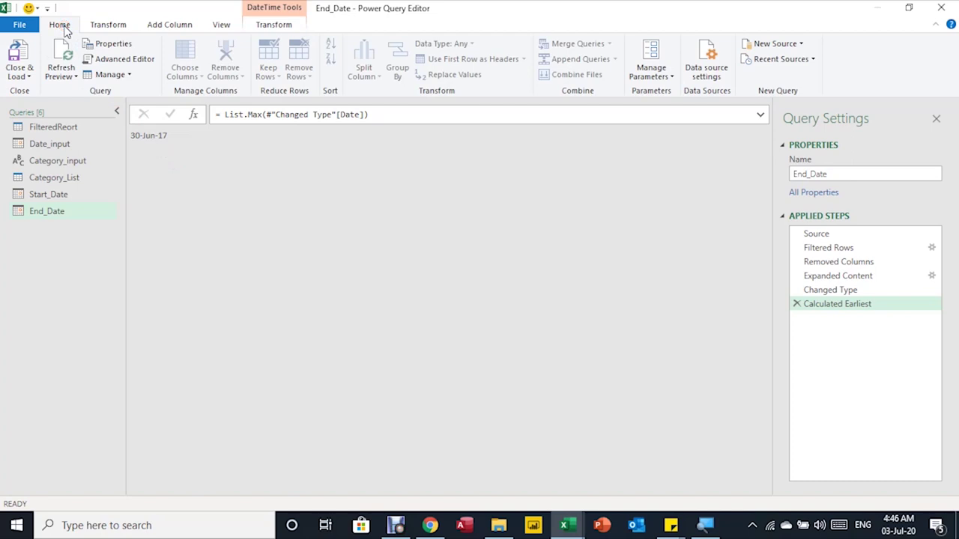
left_click(20, 76)
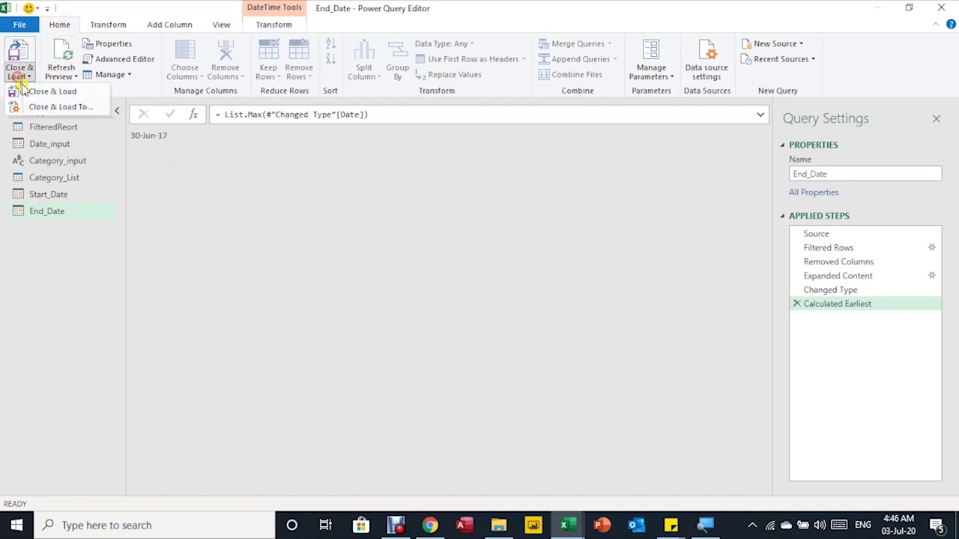
left_click(34, 107)
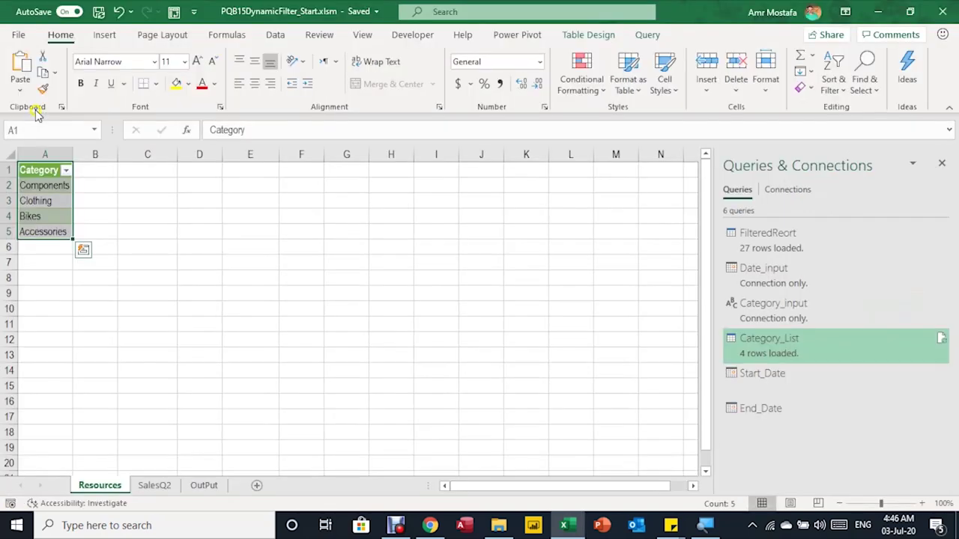
left_click_drag(376, 253, 384, 206)
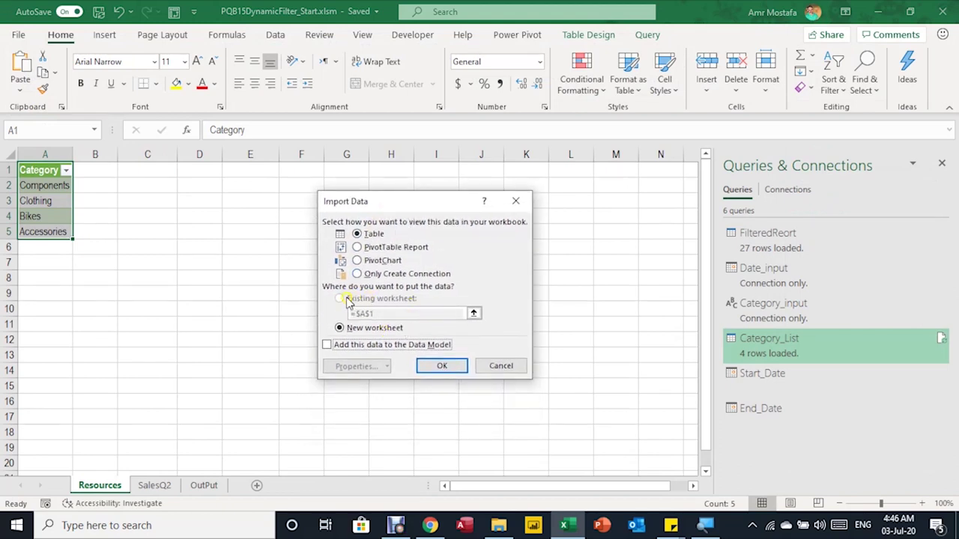
left_click(390, 273)
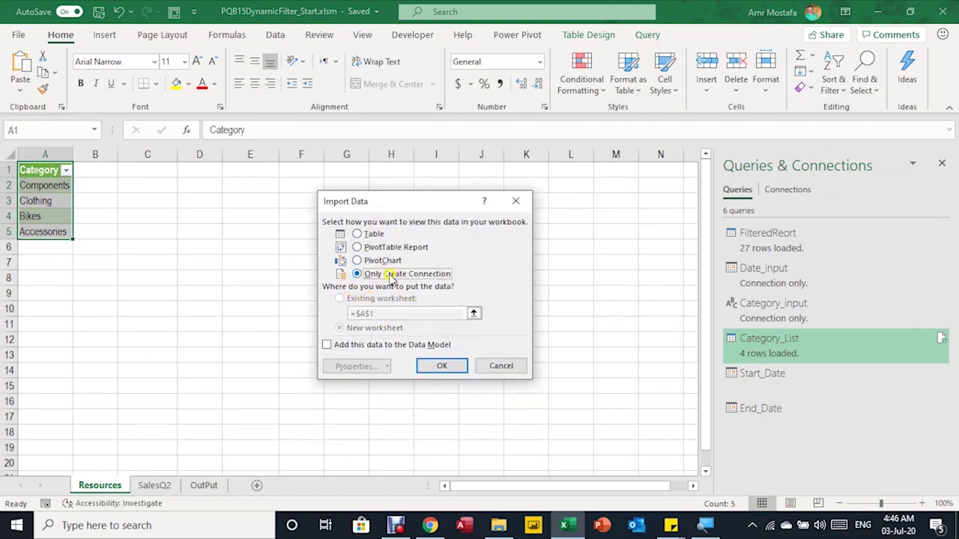
left_click(445, 367)
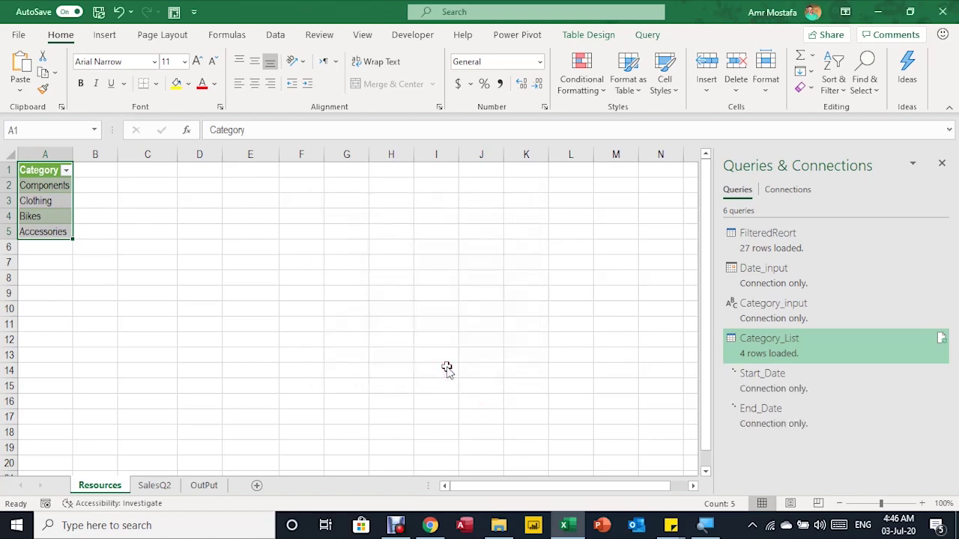
- Load the Start_Date query as a table in the existing Resources sheet at cell C1
left_click(778, 388)
right_click(779, 387)
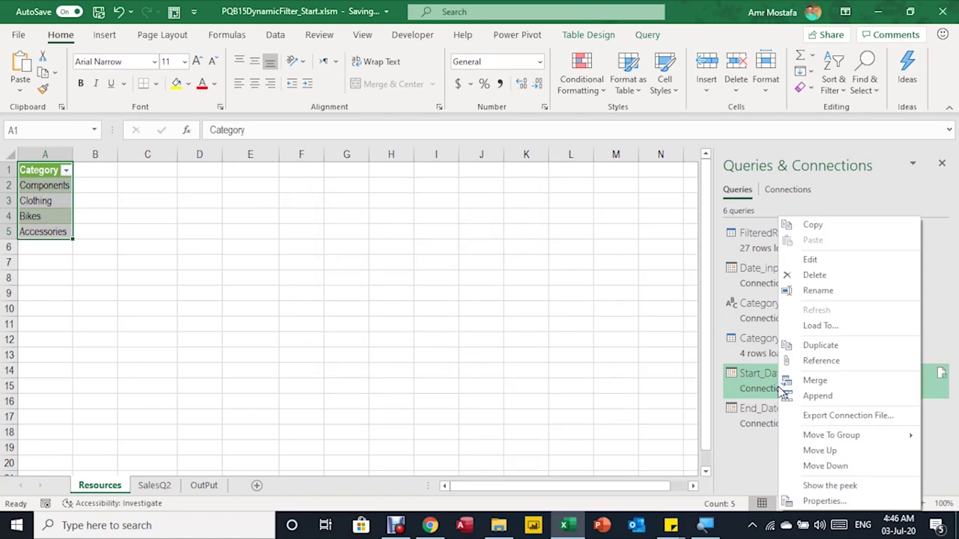
left_click(822, 325)
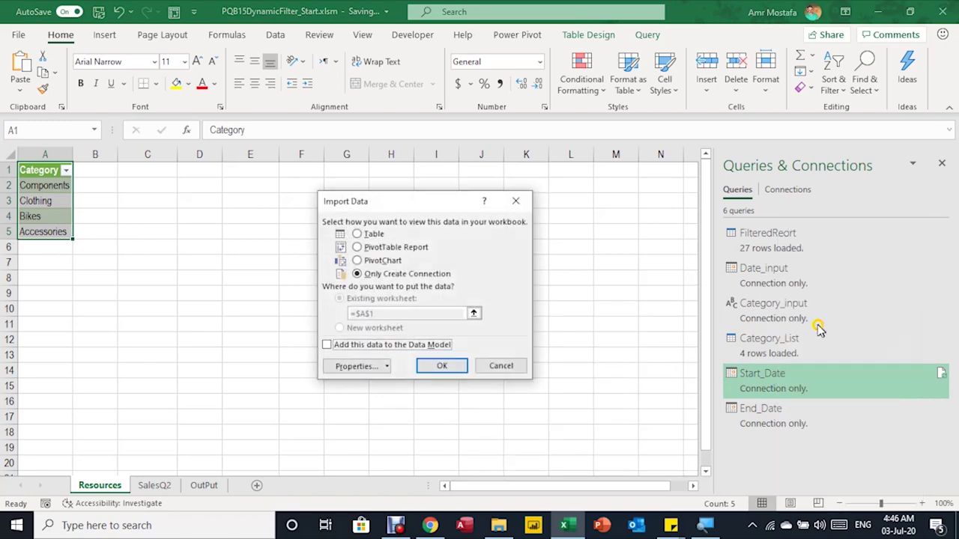
left_click(374, 234)
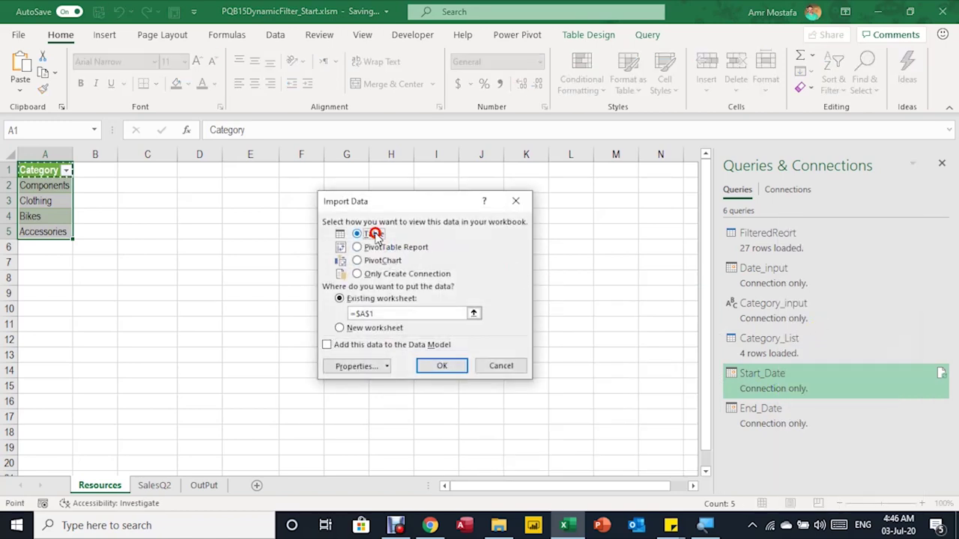
left_click(358, 313)
left_click(153, 170)
left_click(431, 367)
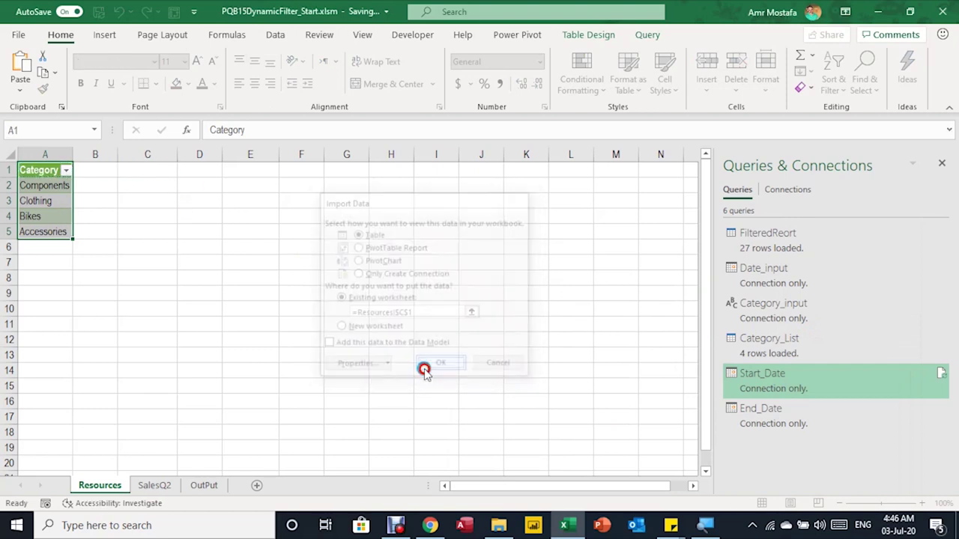
- Load the End_Date query as a table at cell E1 of the Resources sheet and check both date cells
mouse_move(771, 427)
left_click(150, 186)
left_click(253, 187)
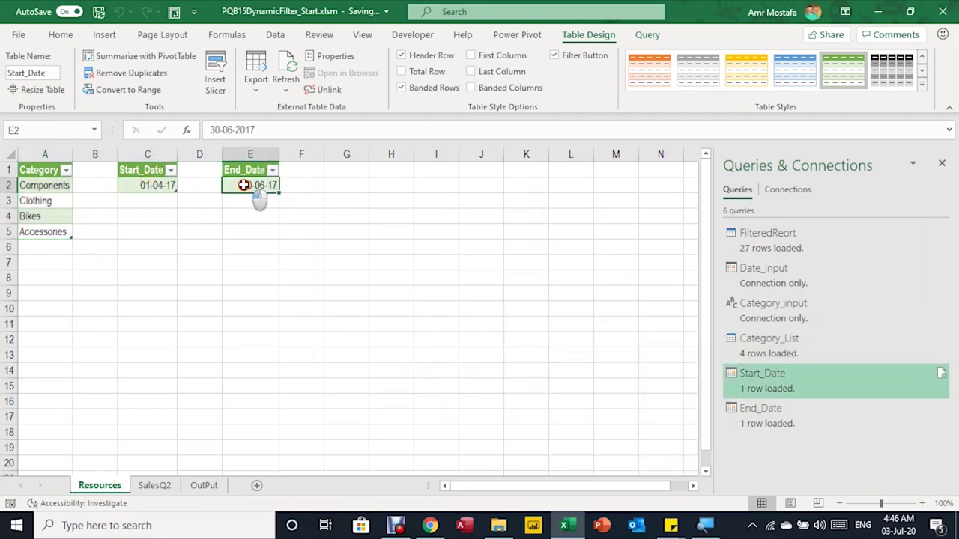
- Start a data validation rule for the Date input cell on the OutPut sheet, allowing dates between two limits
left_click(204, 489)
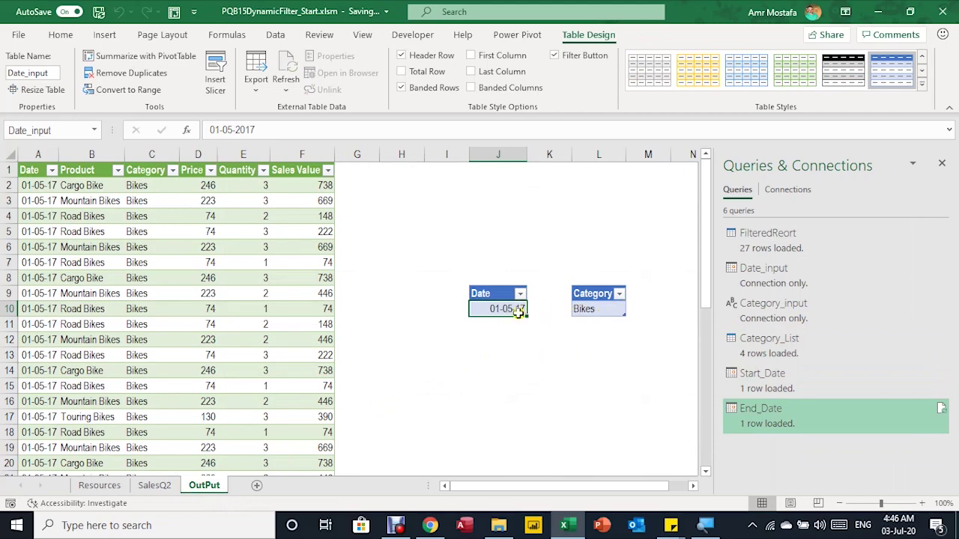
left_click(608, 314)
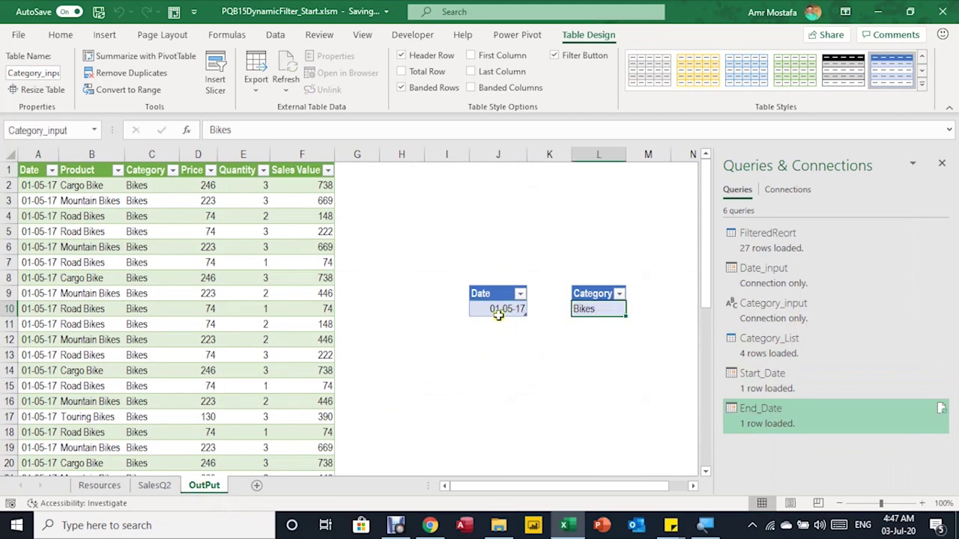
left_click(498, 316)
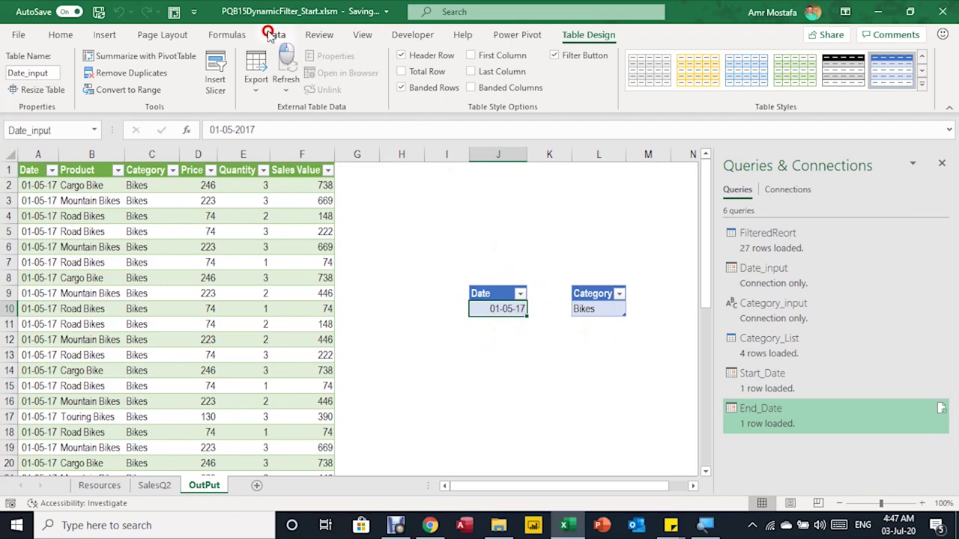
left_click(274, 35)
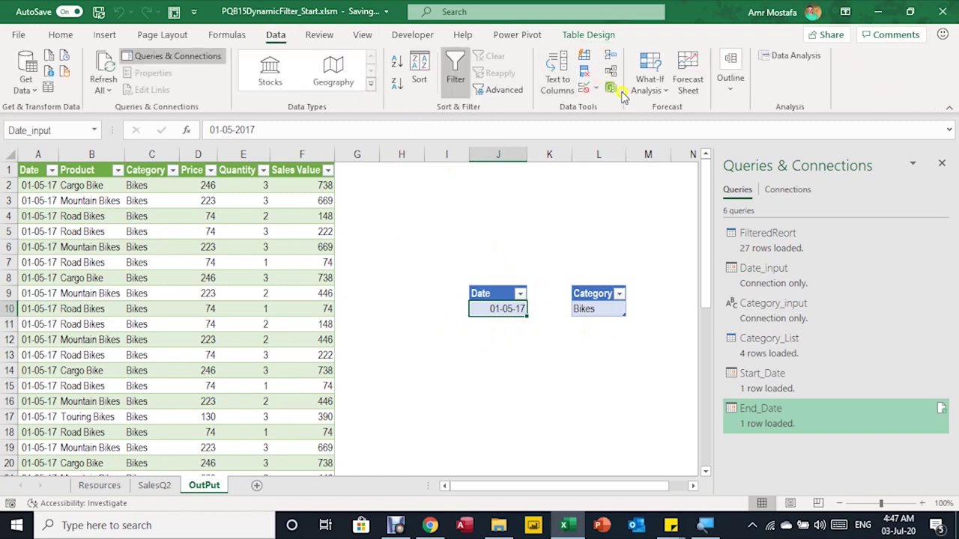
left_click(584, 88)
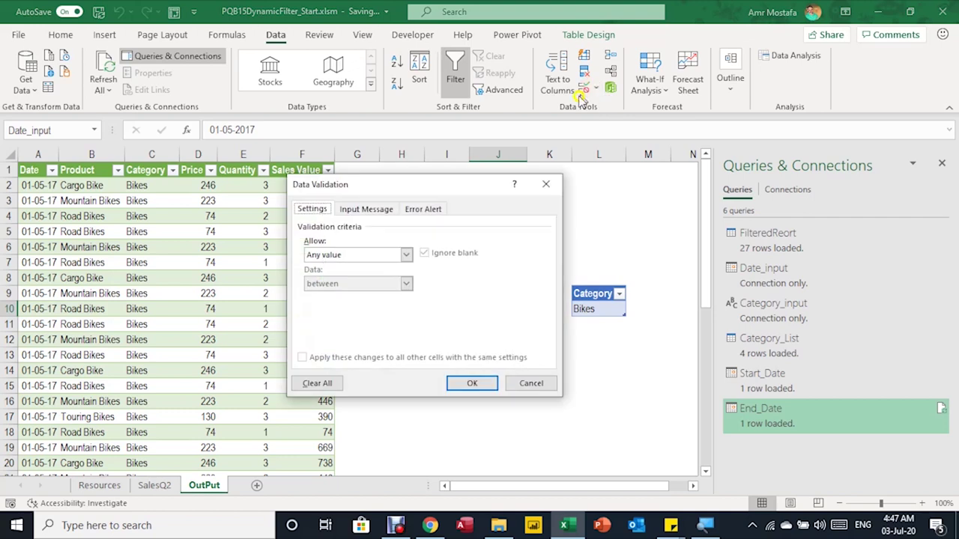
left_click(406, 255)
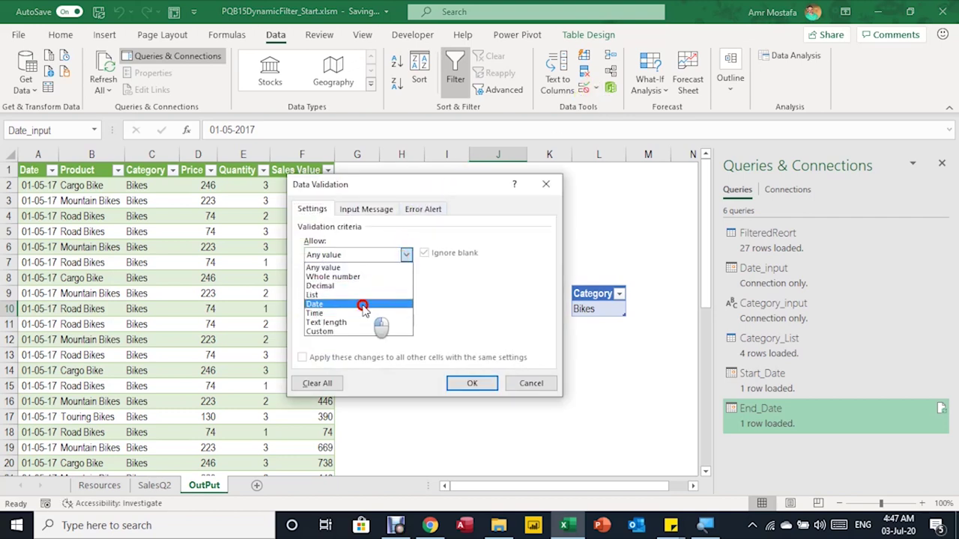
left_click(362, 305)
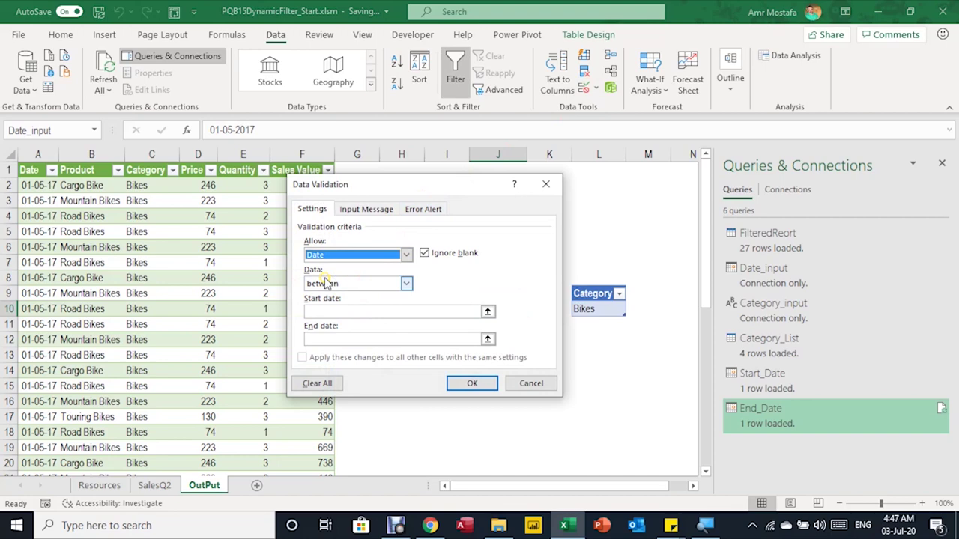
- Set the validation rule's start date to =Resources!C2
left_click(488, 312)
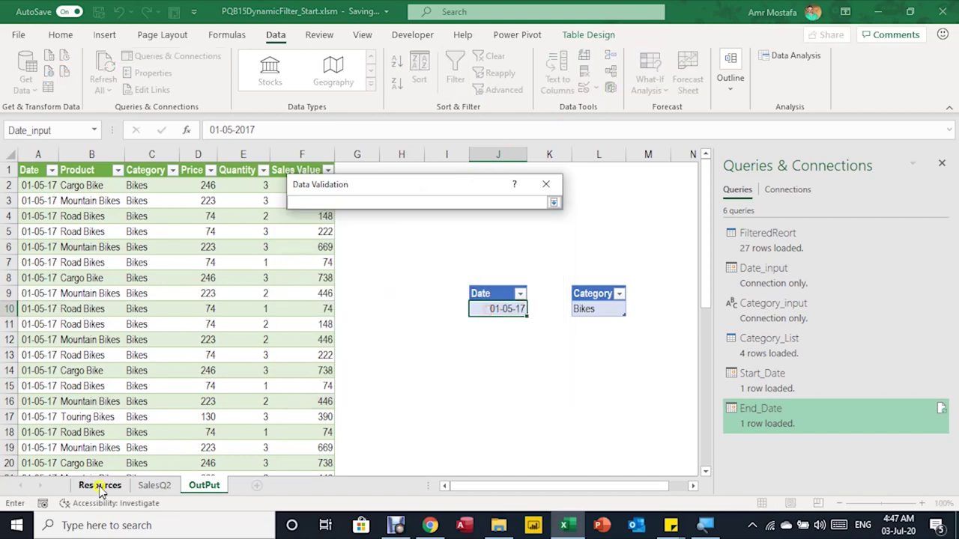
left_click(99, 486)
left_click(152, 190)
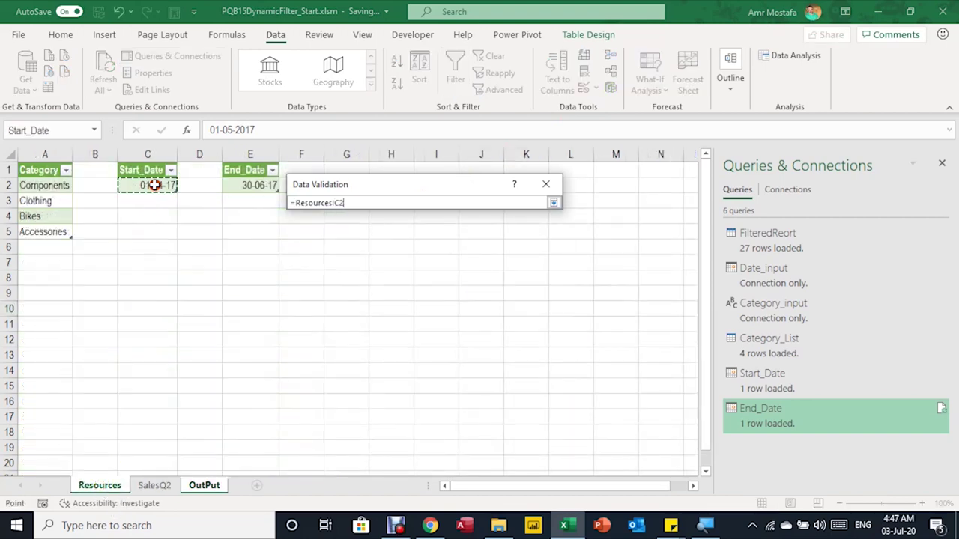
left_click(553, 202)
- Set the validation rule's end date to =Resources!E2 and apply the rule
left_click(488, 339)
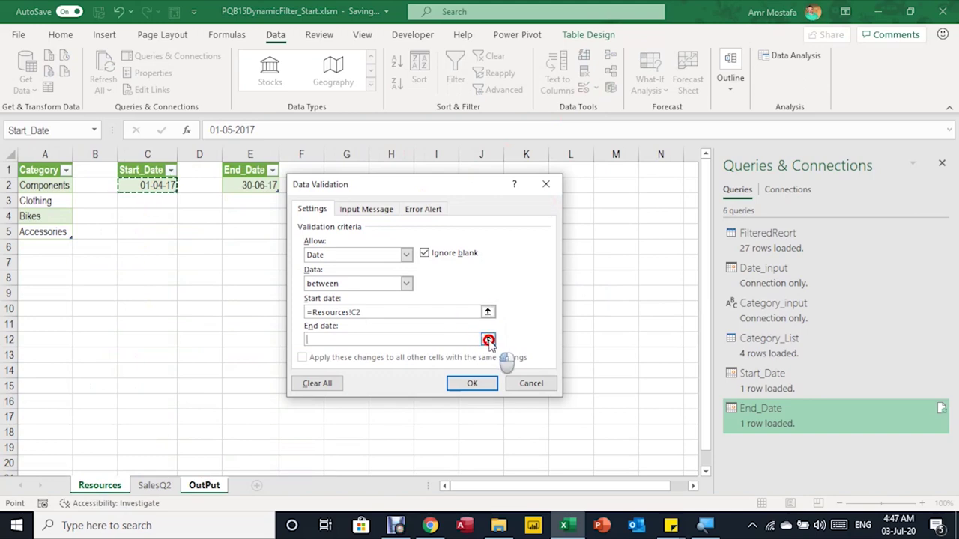
left_click(100, 486)
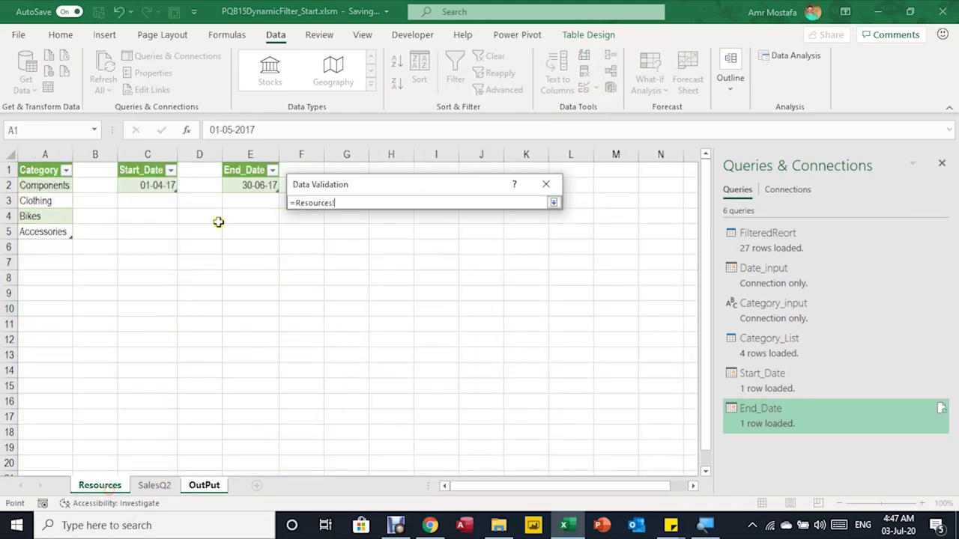
left_click(249, 184)
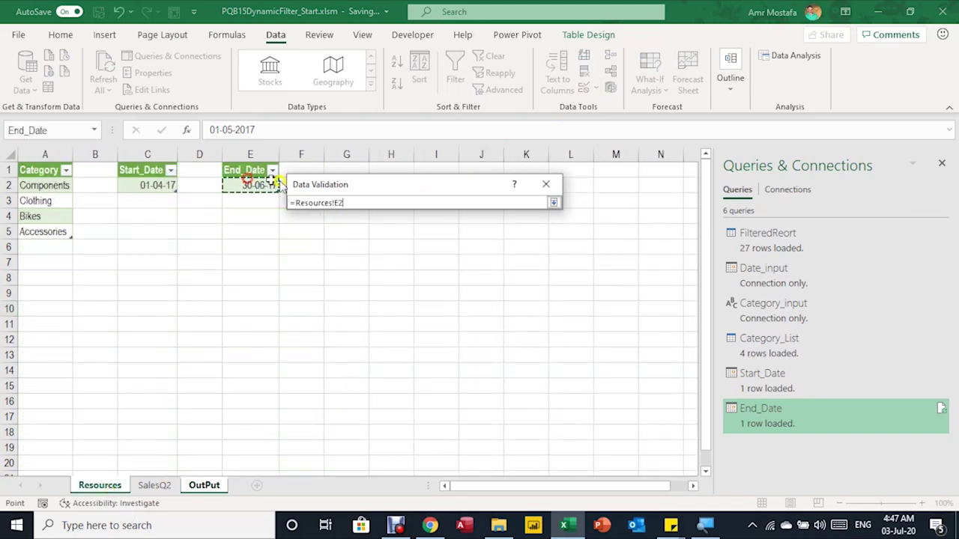
left_click(553, 202)
left_click(469, 384)
- Try to enter 01-05-2016 in the Date input cell to test its validation rule, and cancel the entry
left_click(499, 322)
left_click(499, 309)
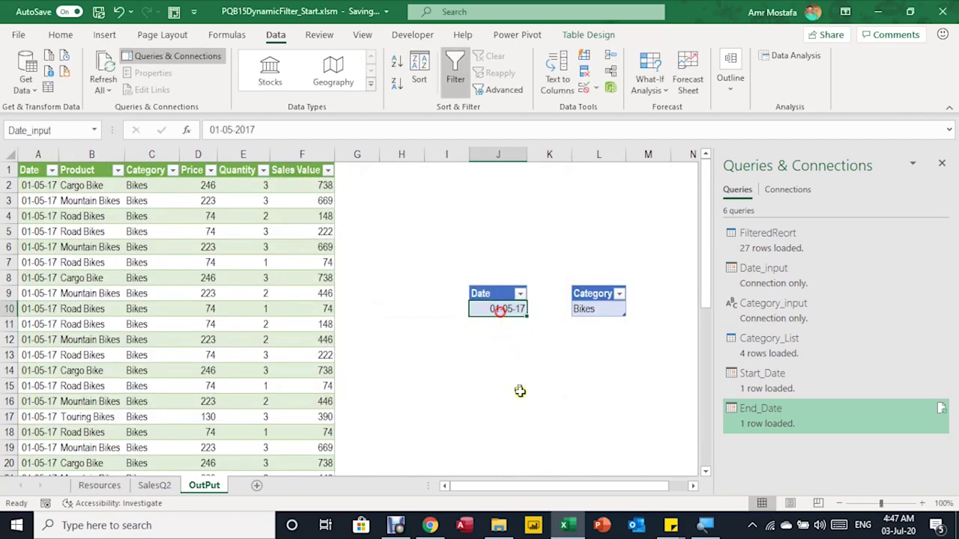
left_click(262, 129)
key("BackSpace")
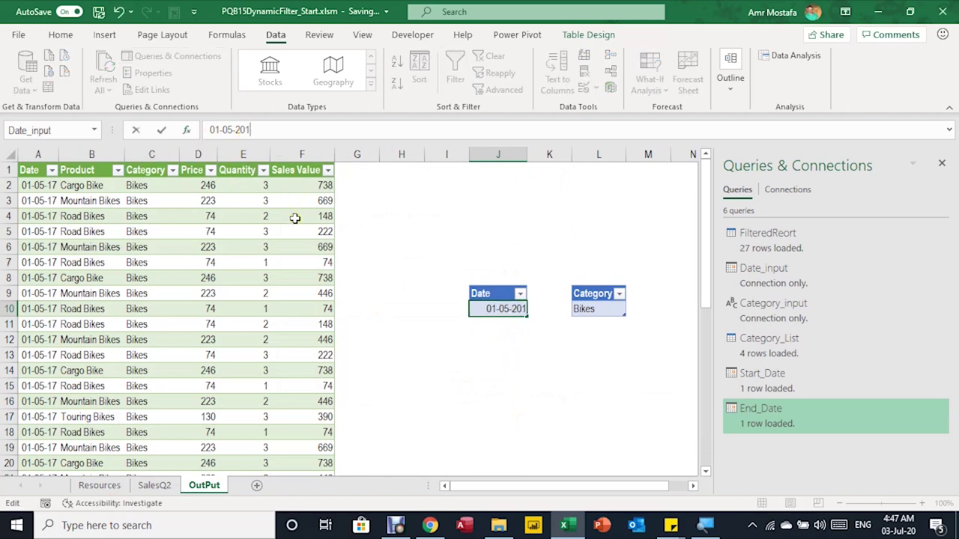
type("6")
key("Return")
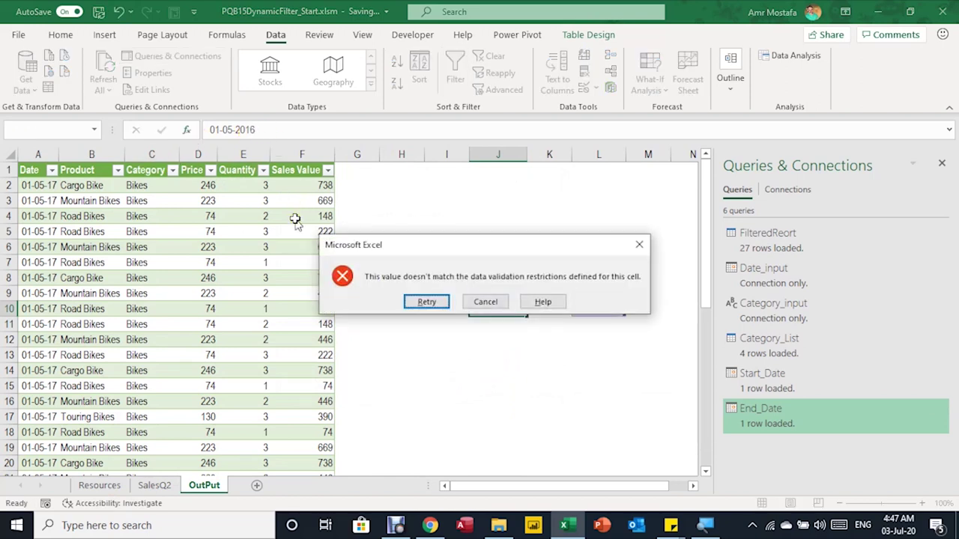
key("Escape")
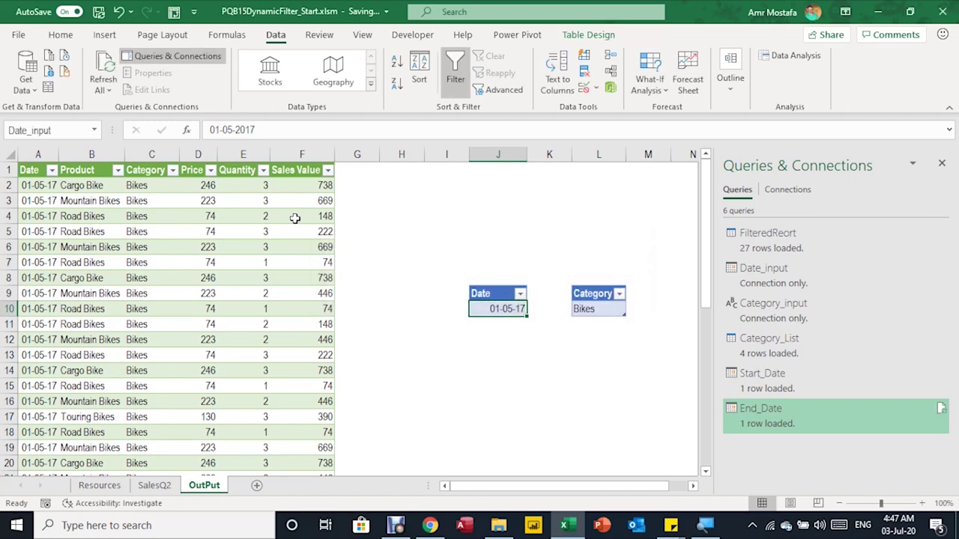
- Examine the Category input cell on the OutPut sheet and the category list on the Resources sheet
key("Down")
key("Up")
key("Right")
key("Right")
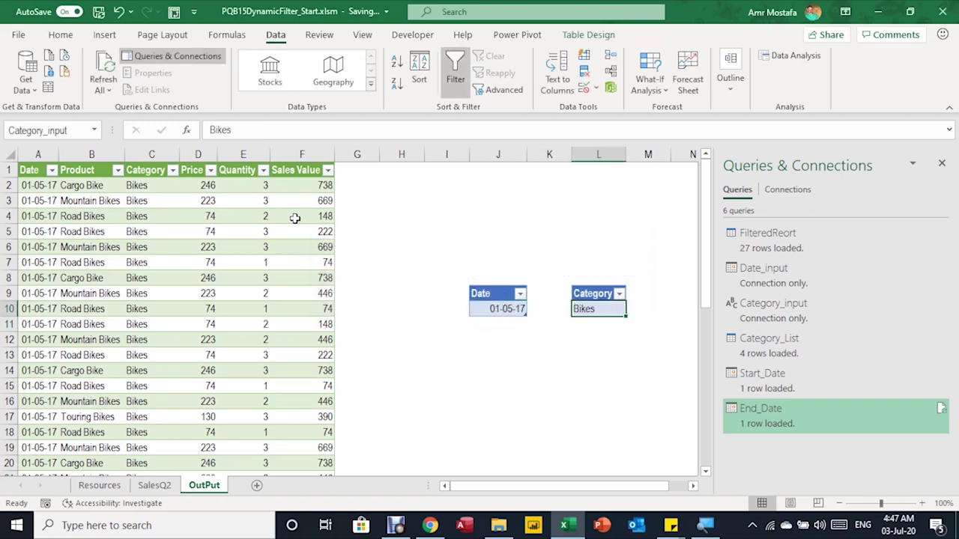
key("Down")
key("Up")
left_click(100, 485)
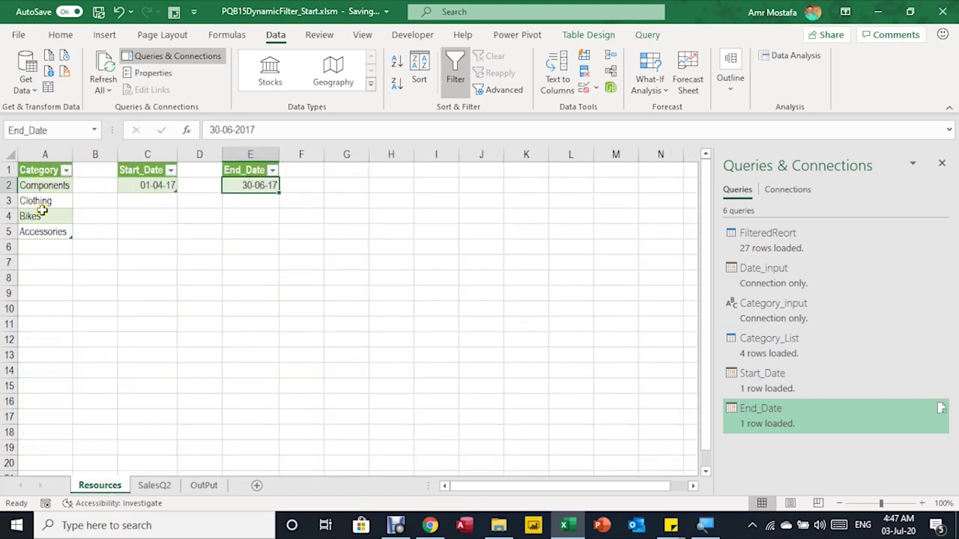
left_click(203, 485)
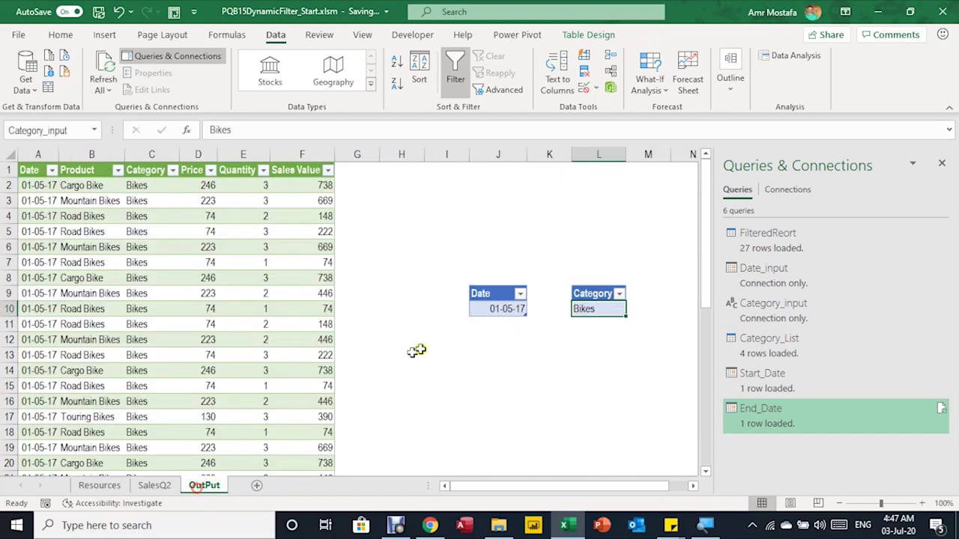
- Enter the formula =Category_List[Category] in cell L12 below the Category input on the OutPut sheet
left_click(600, 337)
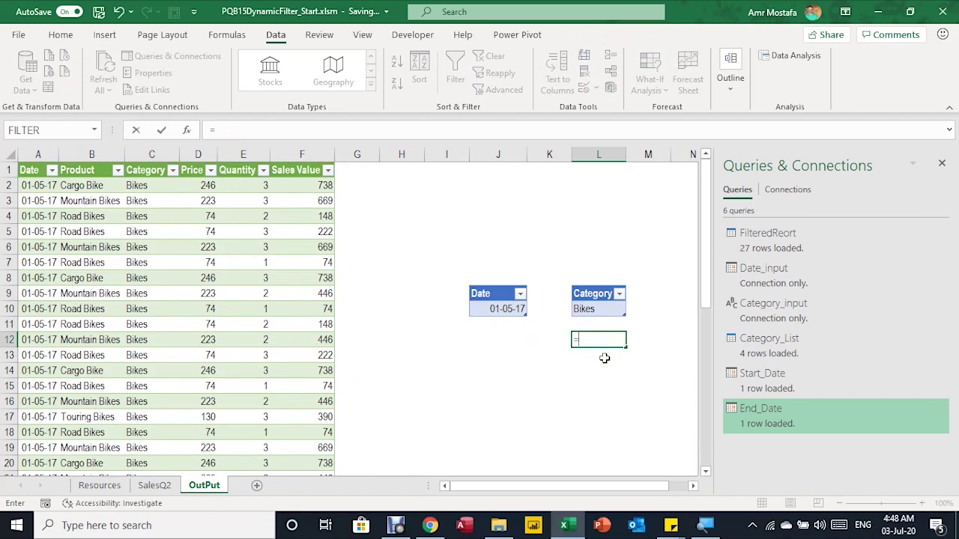
type("ca")
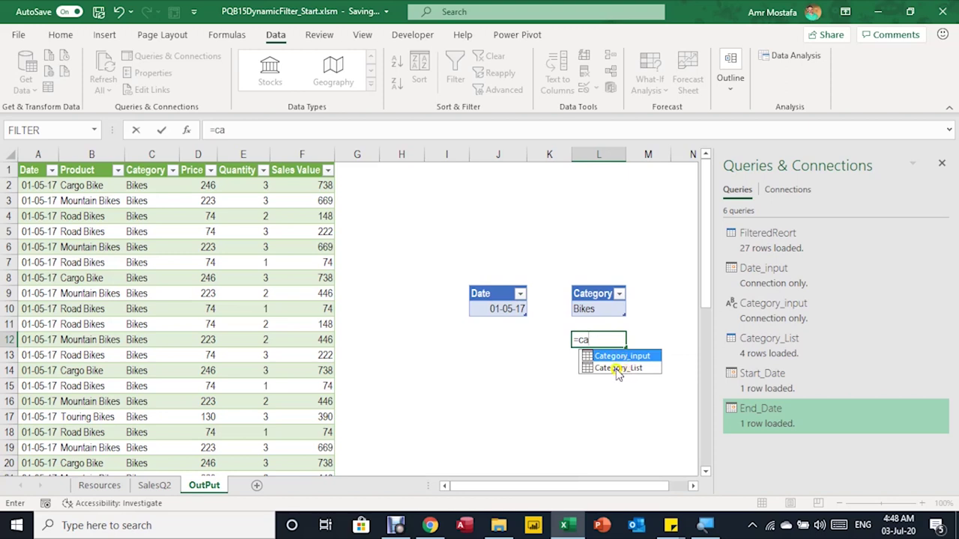
left_click(616, 368)
key("Tab")
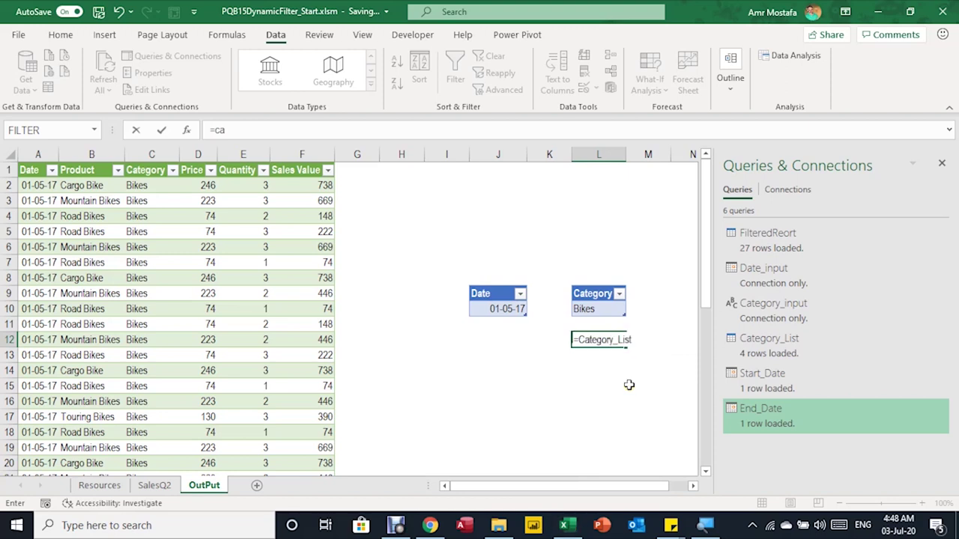
type("[")
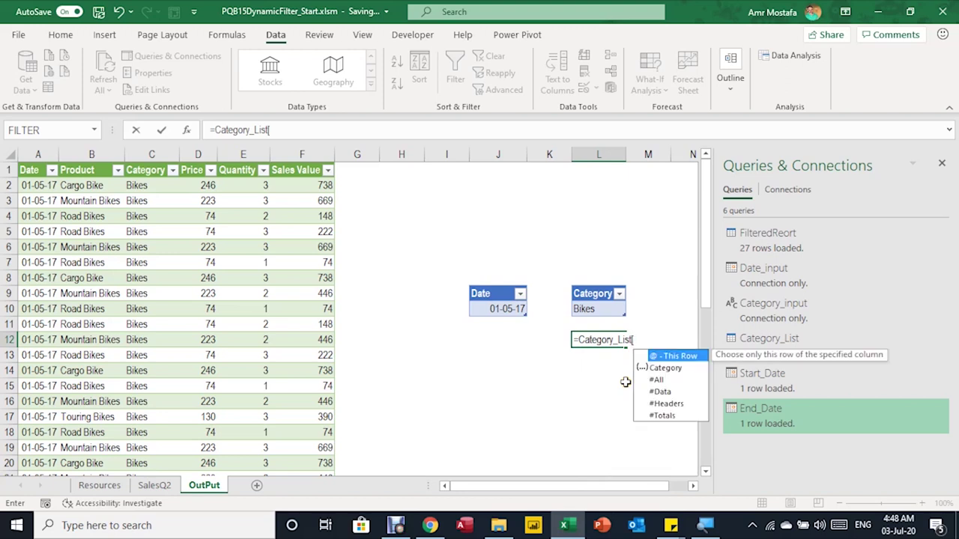
key("Down")
key("Tab")
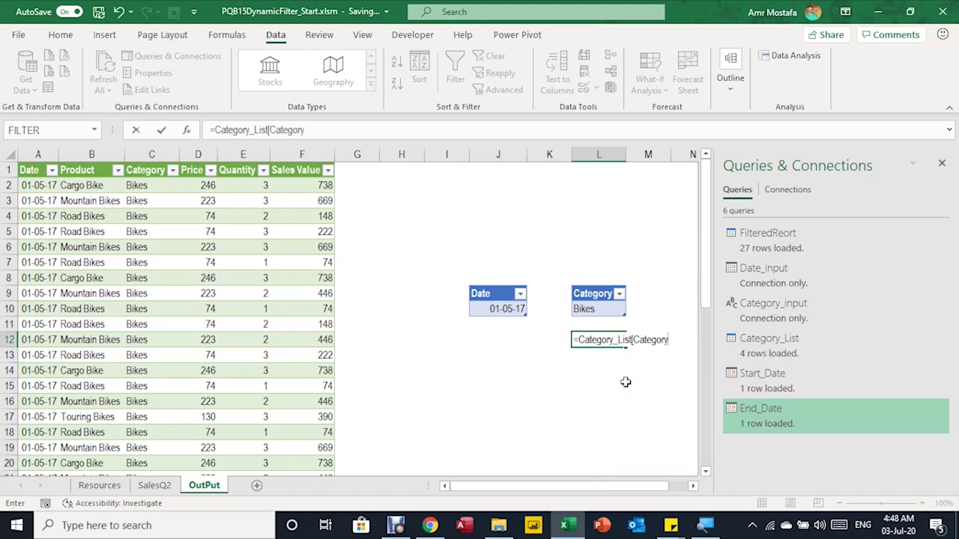
key("Return")
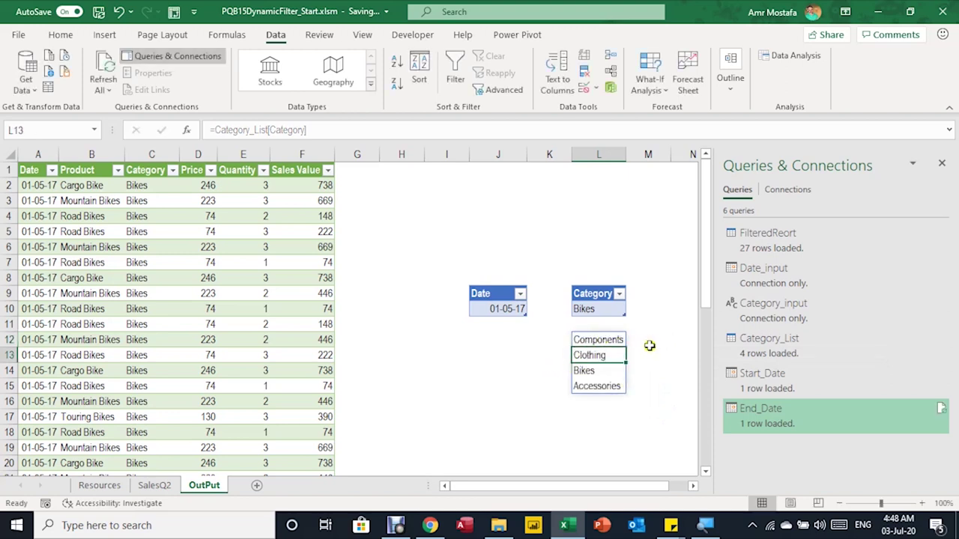
- Cut the whole formula text out of cell L12, leaving the cell empty
left_click(602, 339)
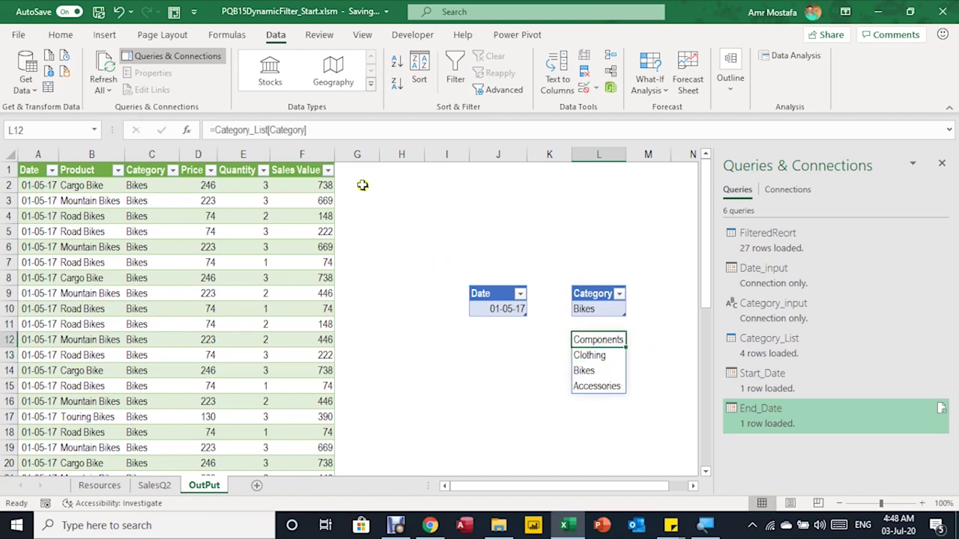
left_click_drag(329, 131, 201, 128)
key("ctrl+x")
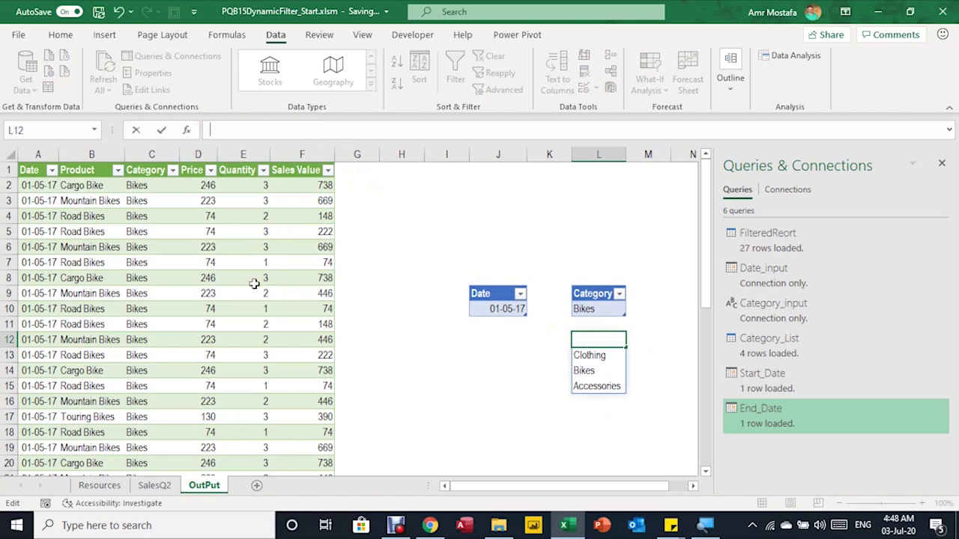
key("Return")
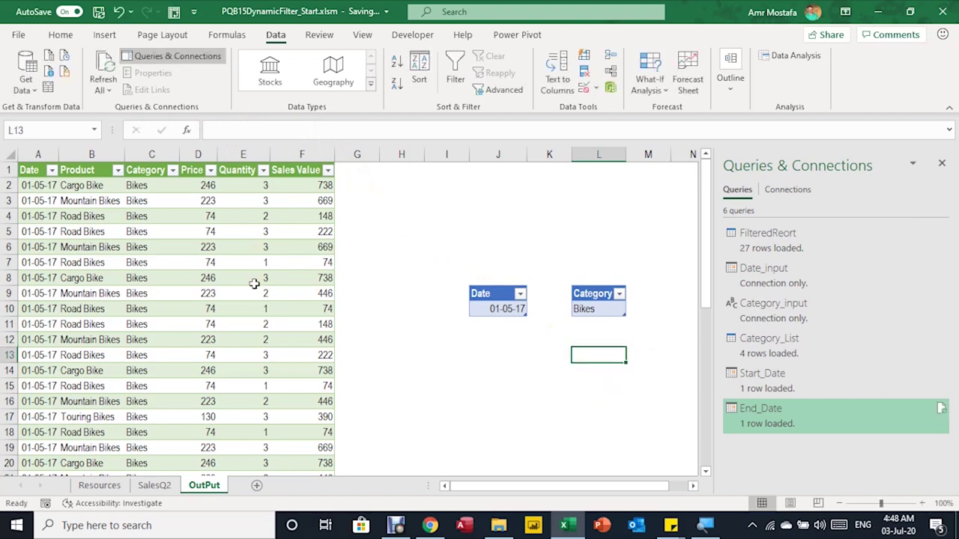
- Set the Category input cell's validation to List with source =Category_List[Category] and try to apply it
left_click(608, 307)
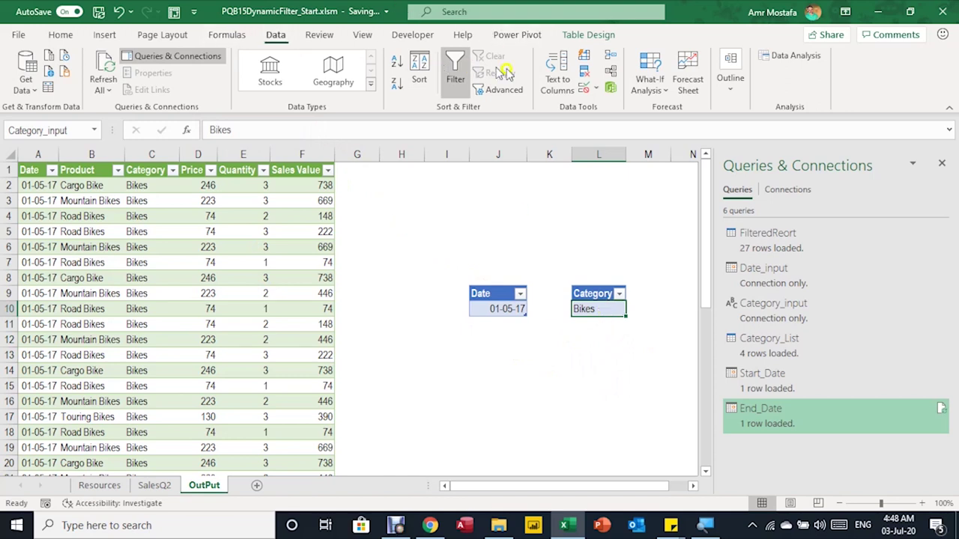
left_click(585, 89)
left_click(405, 255)
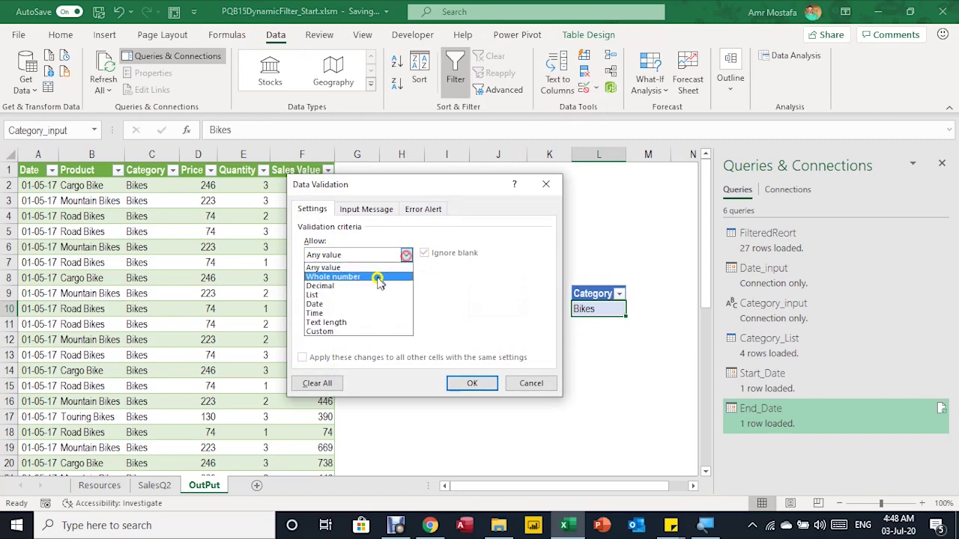
left_click(372, 294)
left_click(332, 311)
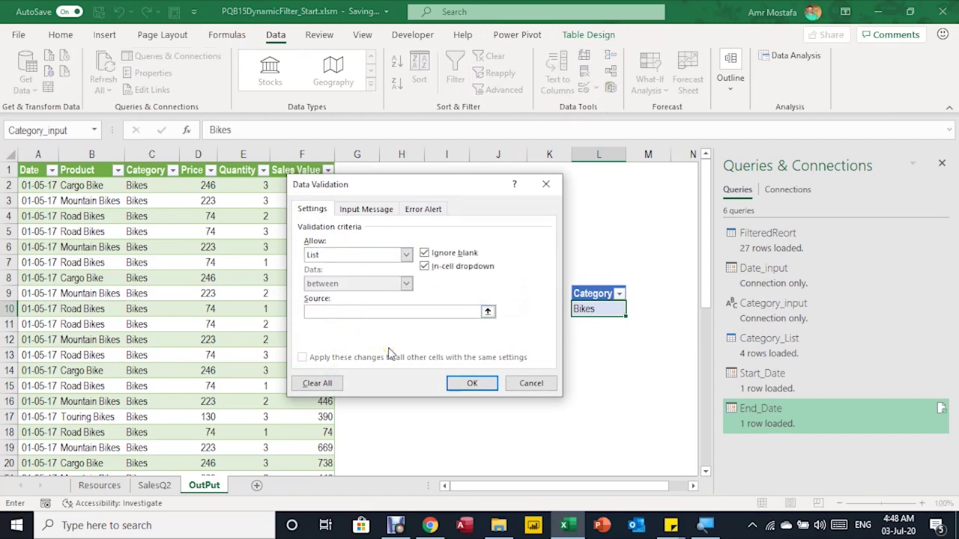
key("ctrl+v")
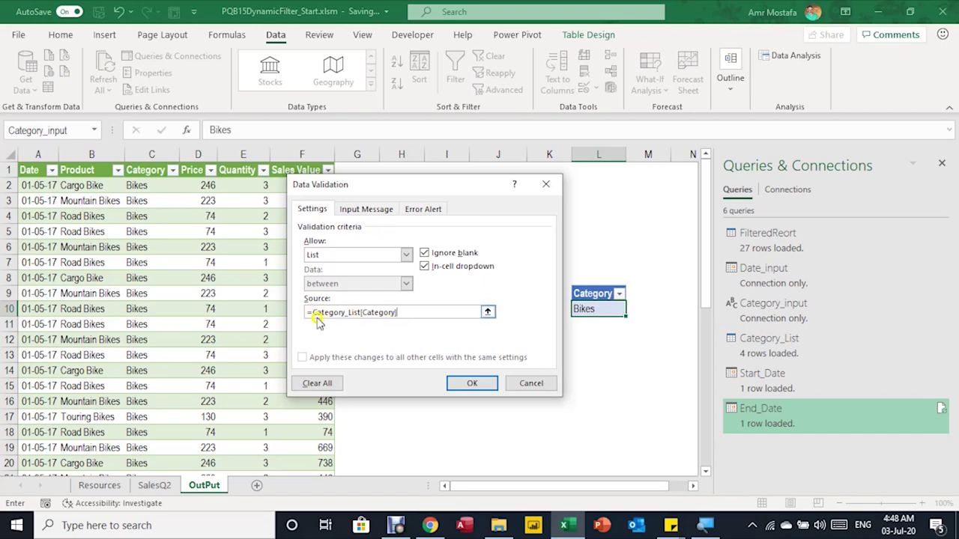
left_click(480, 384)
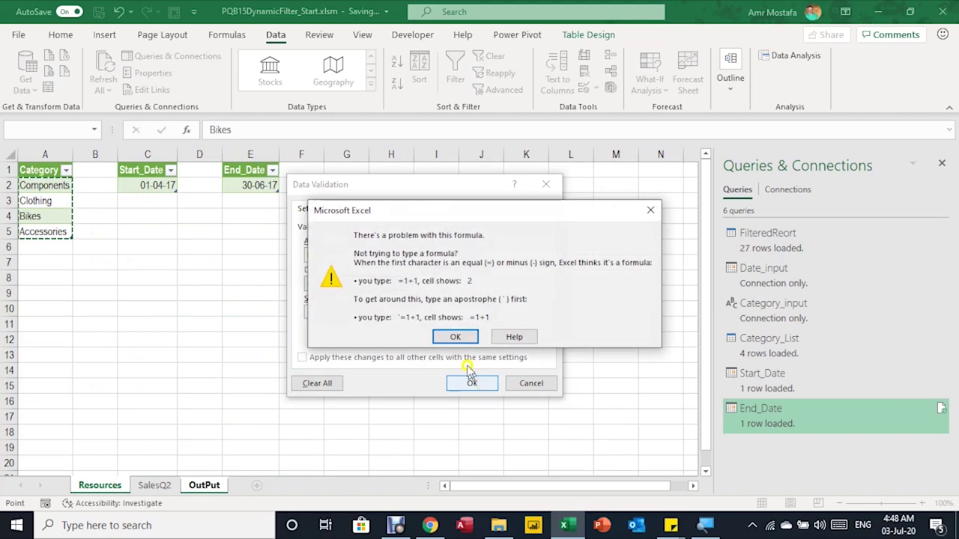
left_click(455, 337)
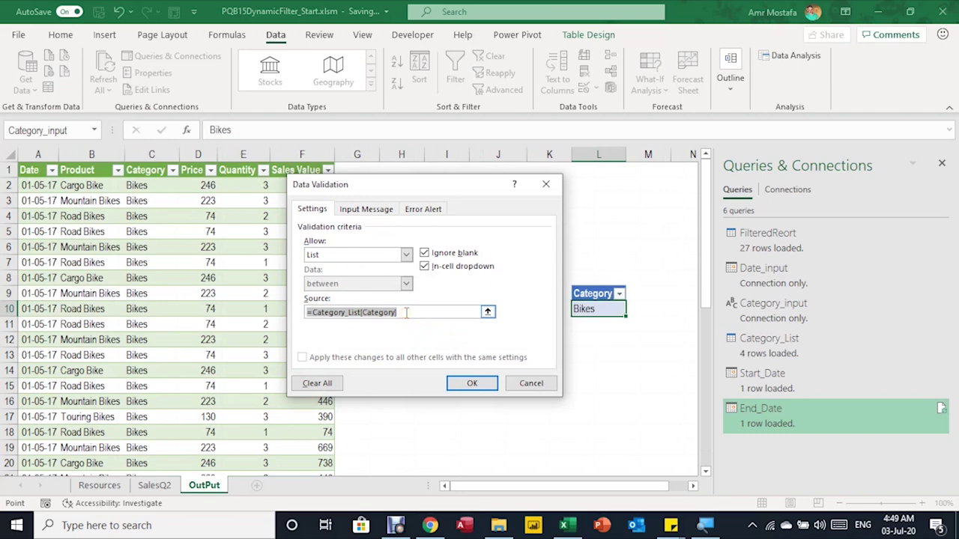
- Change the validation list source to =Indirect("Category_List[Category]") and apply the rule
left_click(314, 314)
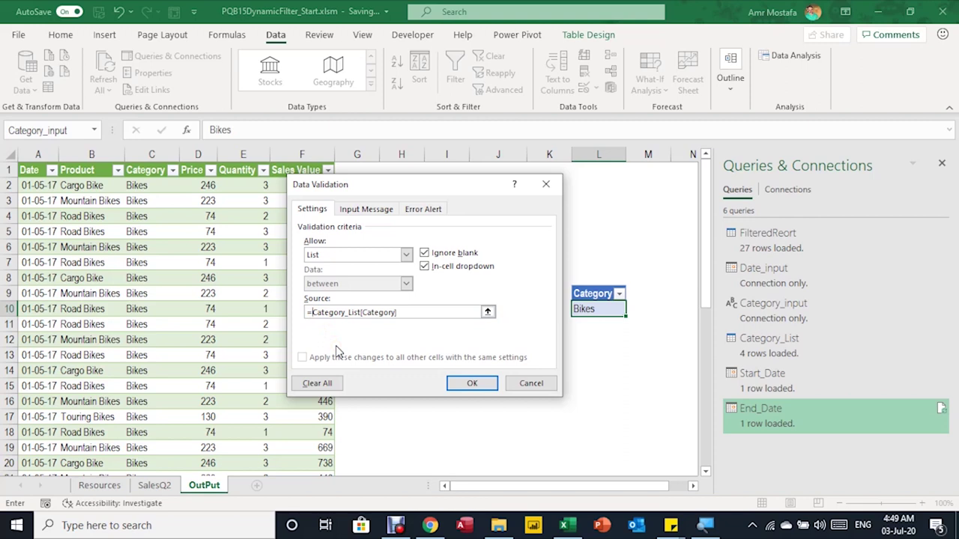
type("Indire")
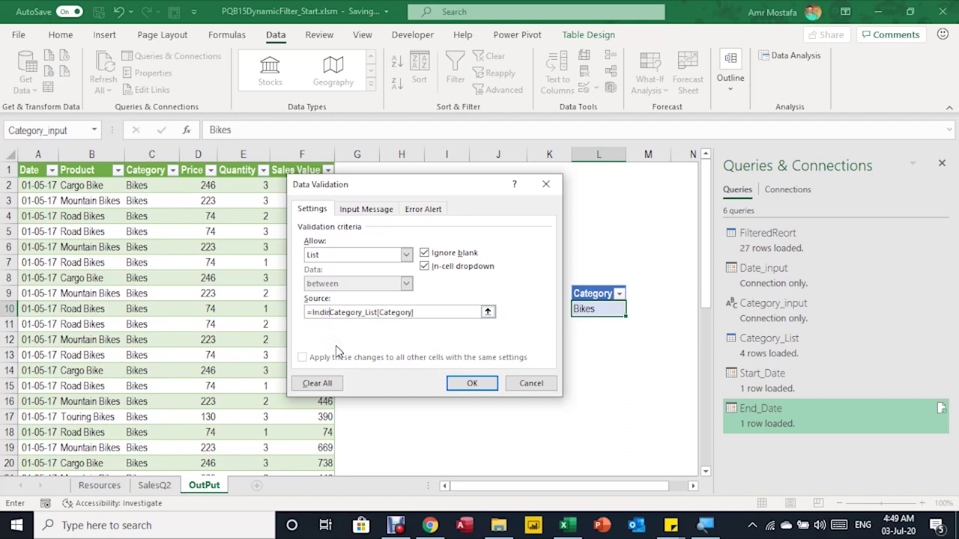
type("ct(\"")
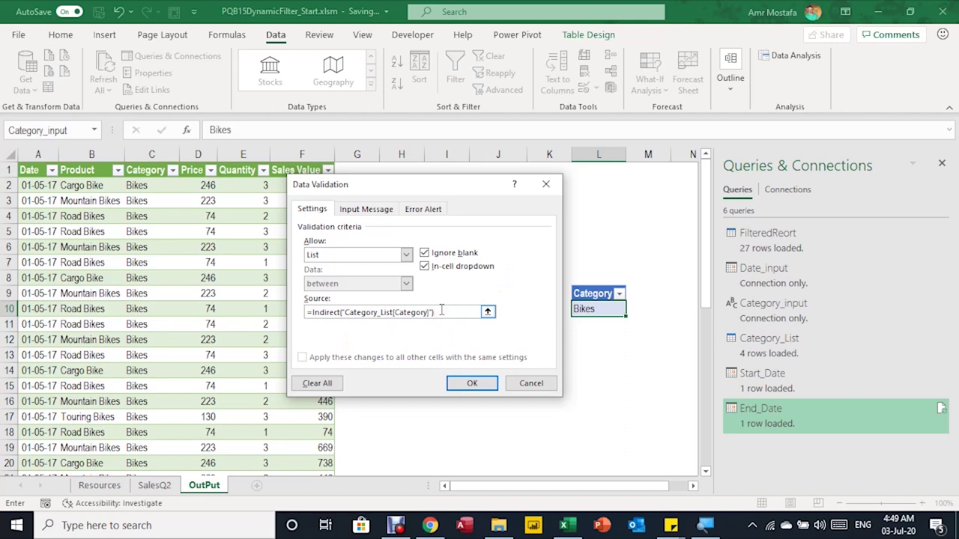
left_click(350, 316)
left_click(432, 314)
left_click(492, 389)
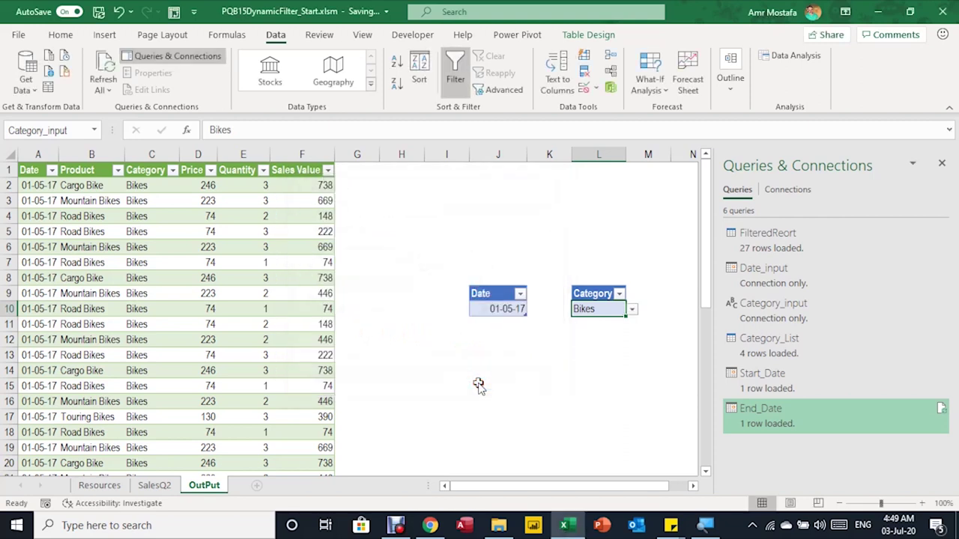
- Test the Category input's validation list by choosing Components and Clothing in turn
left_click(633, 310)
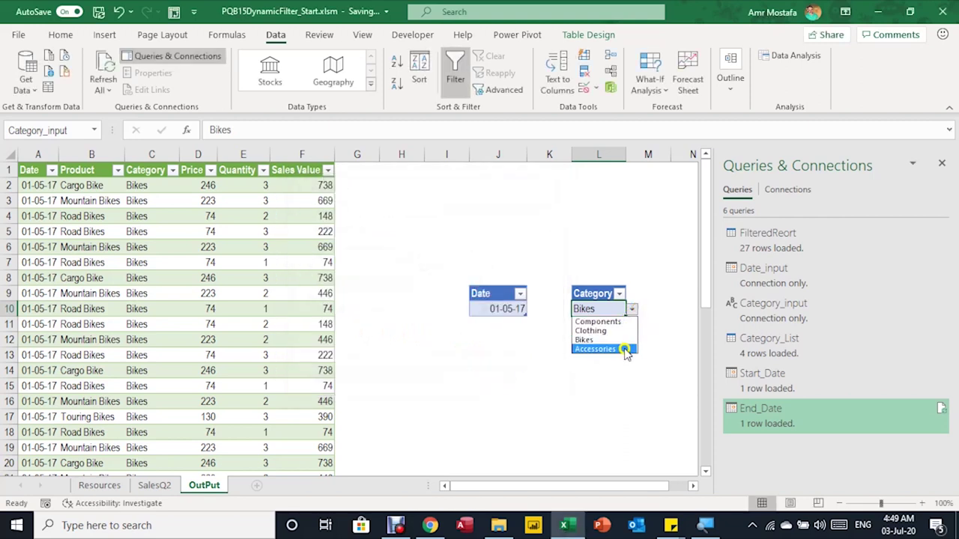
left_click(622, 322)
left_click(633, 310)
left_click(619, 332)
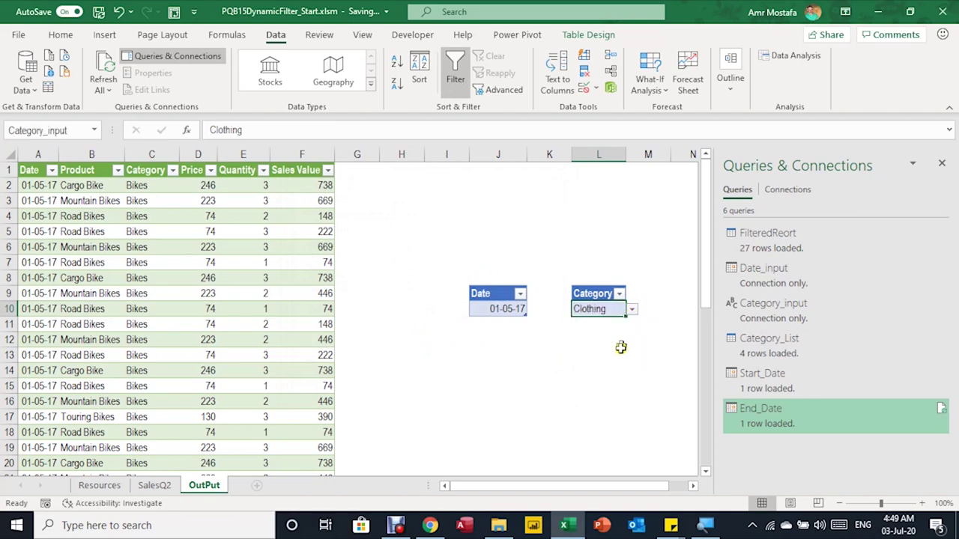
left_click(632, 310)
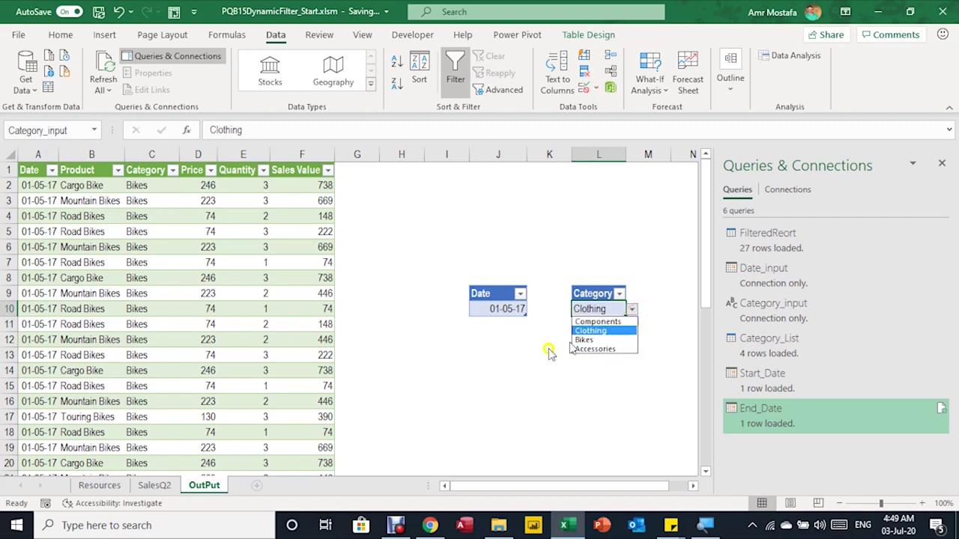
key("Escape")
- Choose Accessories in the Category input cell
left_click(506, 310)
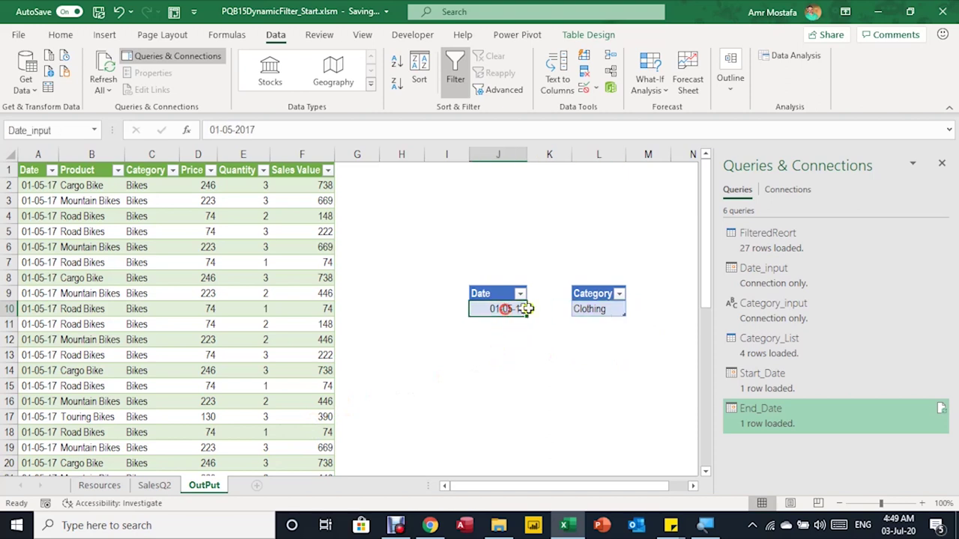
left_click(594, 309)
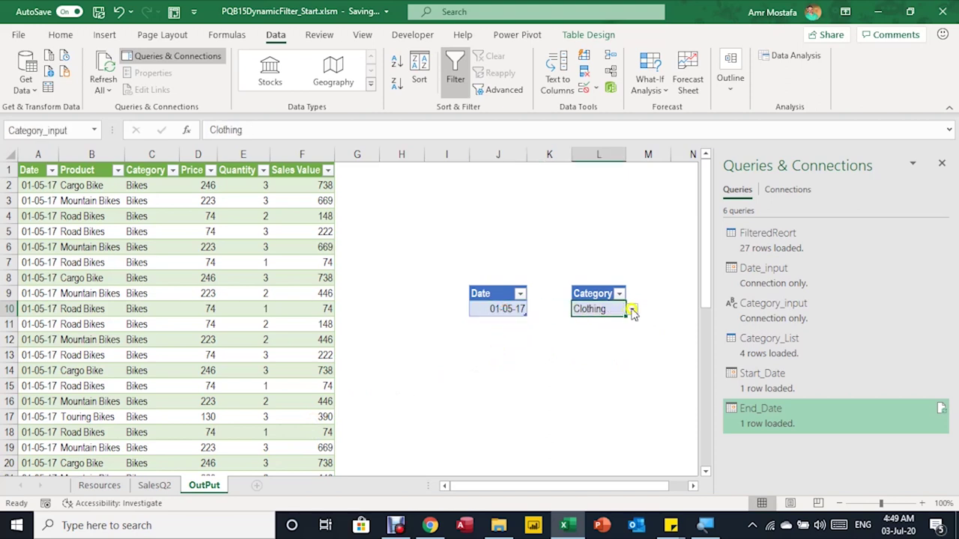
left_click(632, 310)
left_click(607, 349)
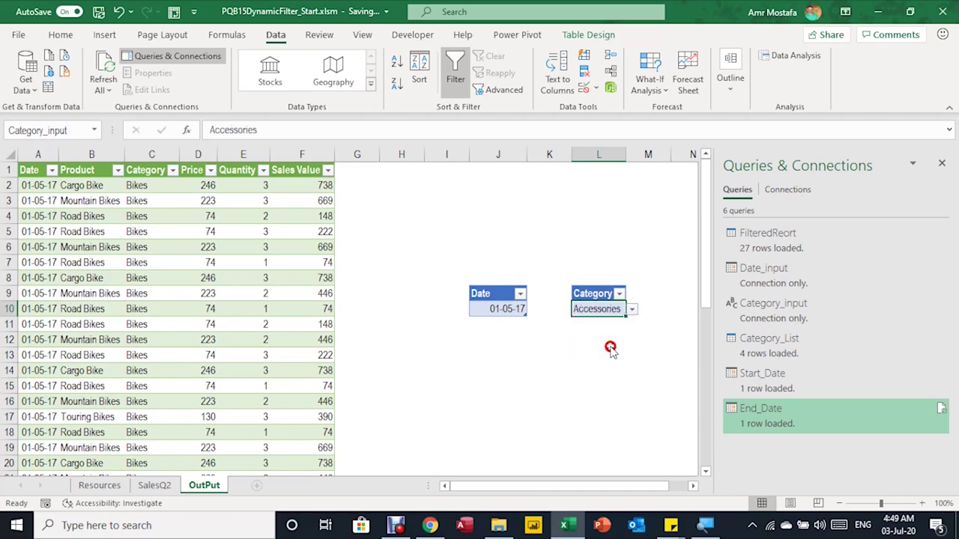
left_click(202, 280)
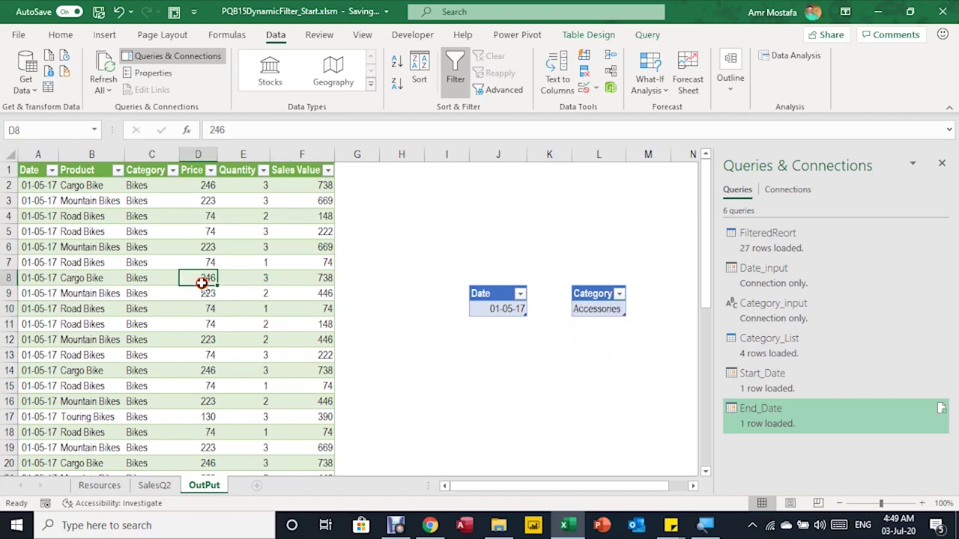
- Set the Date input to 01-06-2017 and refresh the filtered sales report table
left_click(516, 311)
double_click(229, 130)
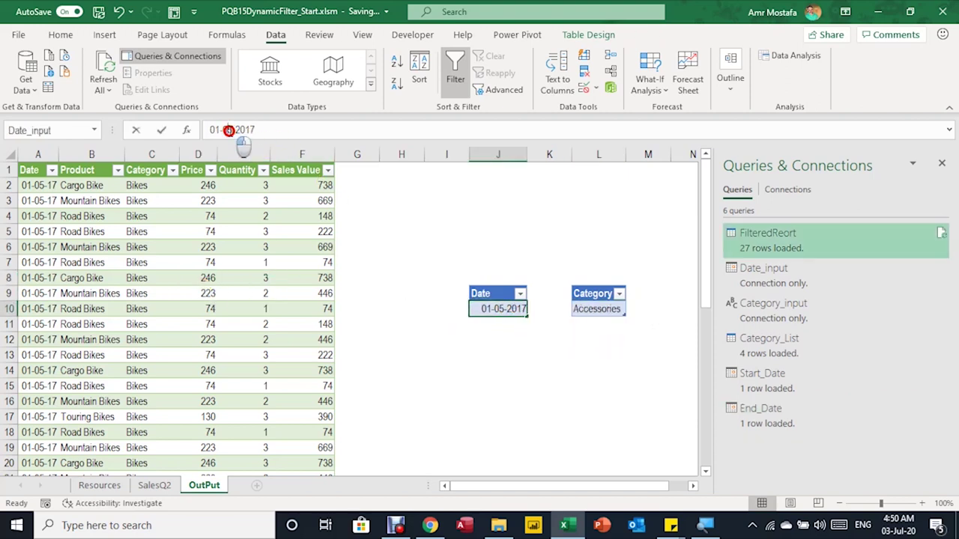
type("06")
key("Return")
right_click(134, 247)
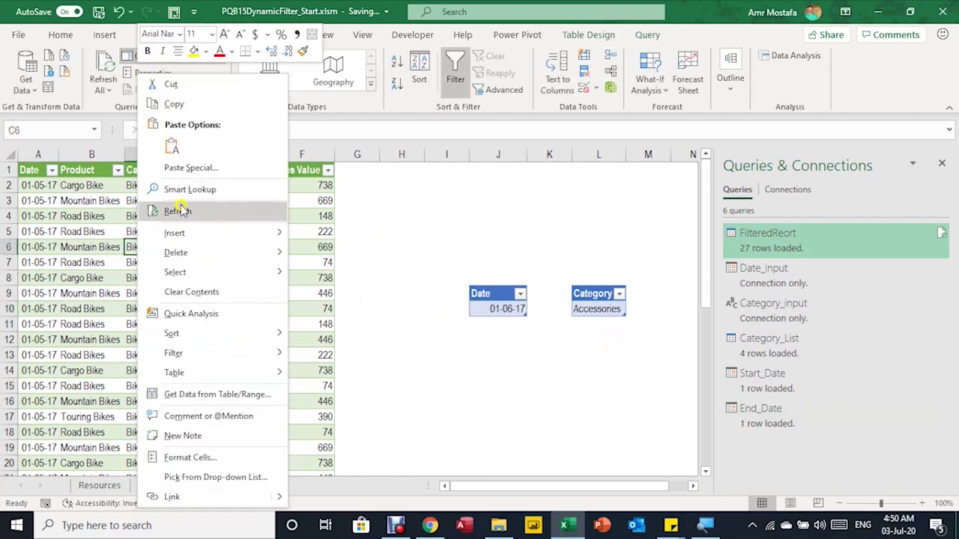
left_click(178, 210)
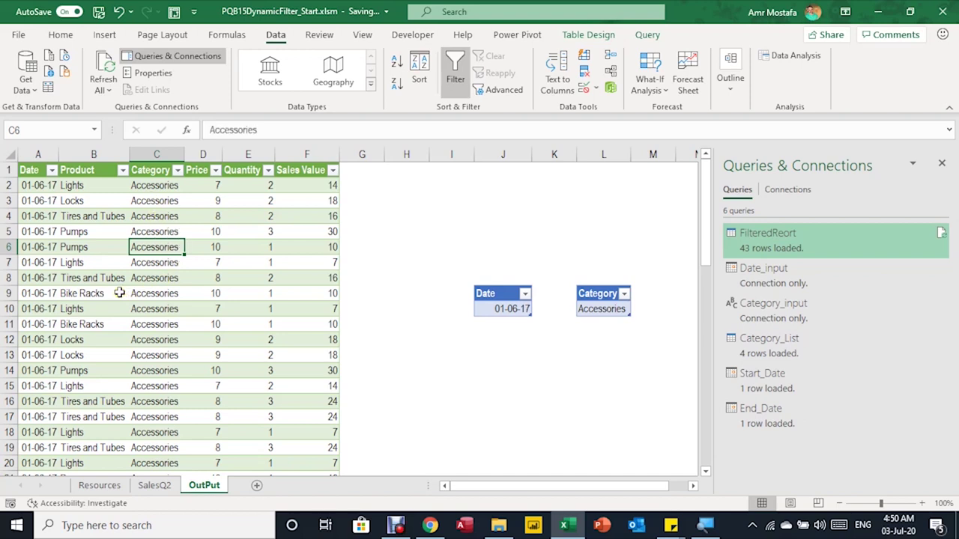
- Enter =SUM(FilteredReort[Sales Value]) as the Revenue formula in cell L13
left_click(503, 351)
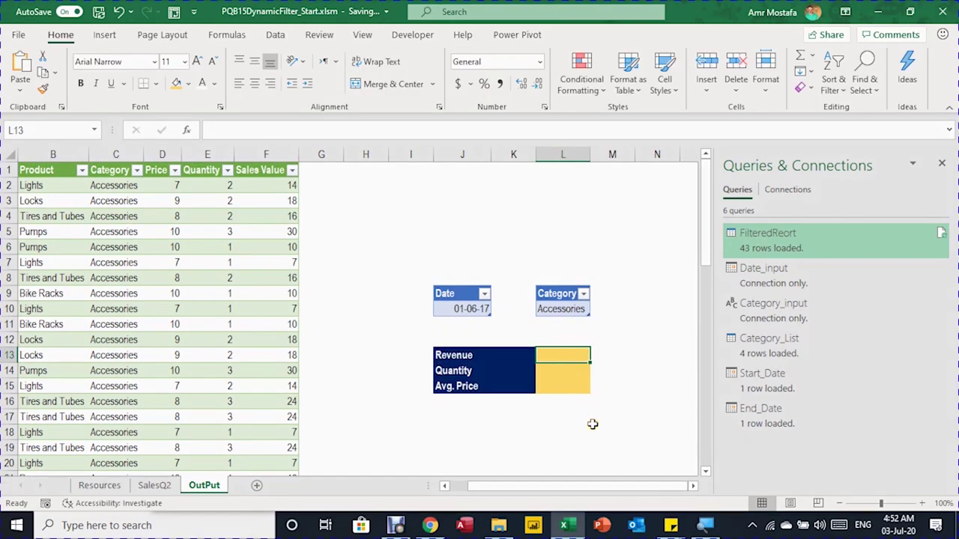
type("=sum")
key("Tab")
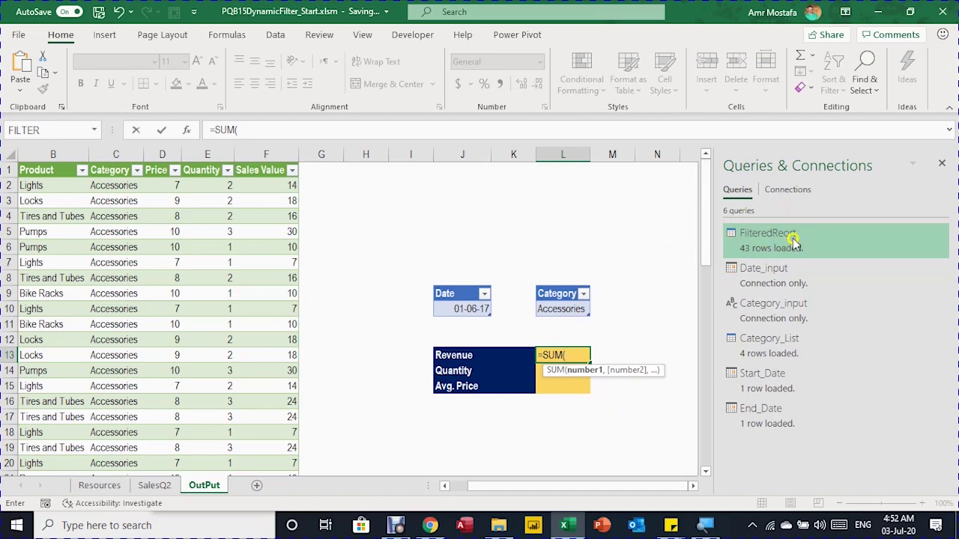
type("filt")
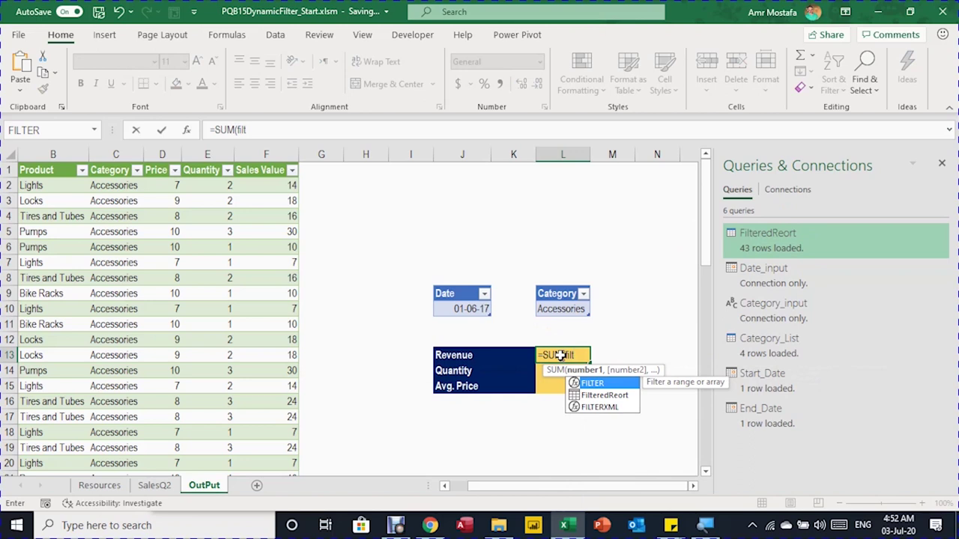
left_click(588, 397)
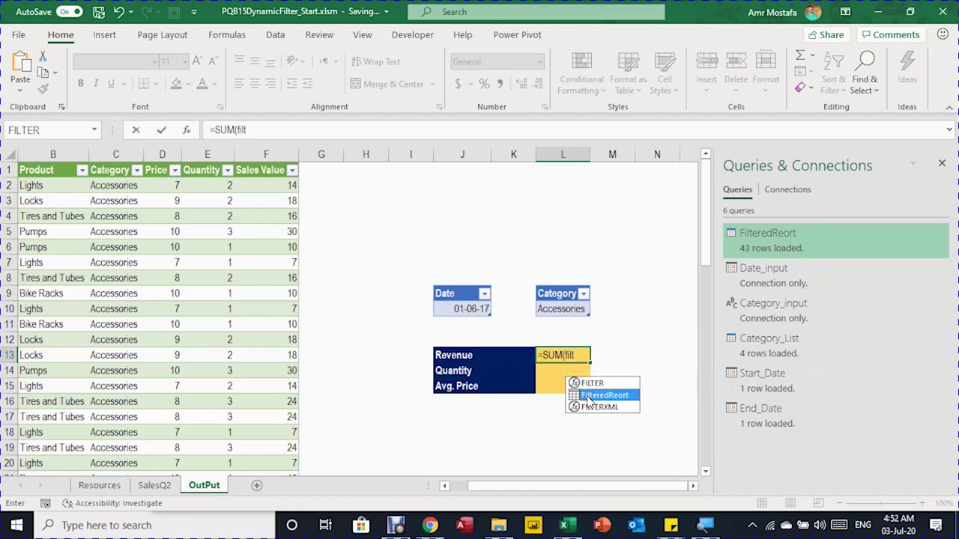
double_click(588, 397)
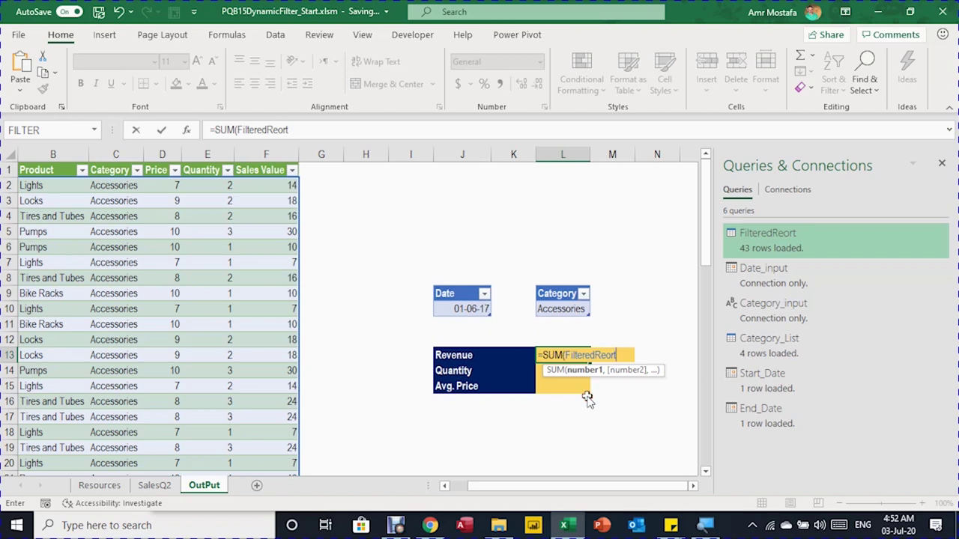
type("[")
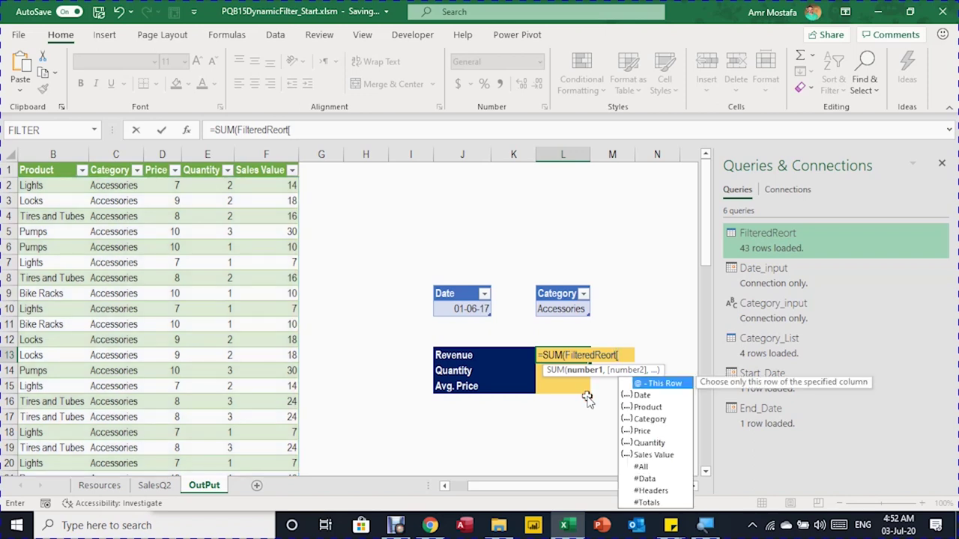
key("Down")
key("Down")
key("Down")
key("Down")
key("Down")
key("Down")
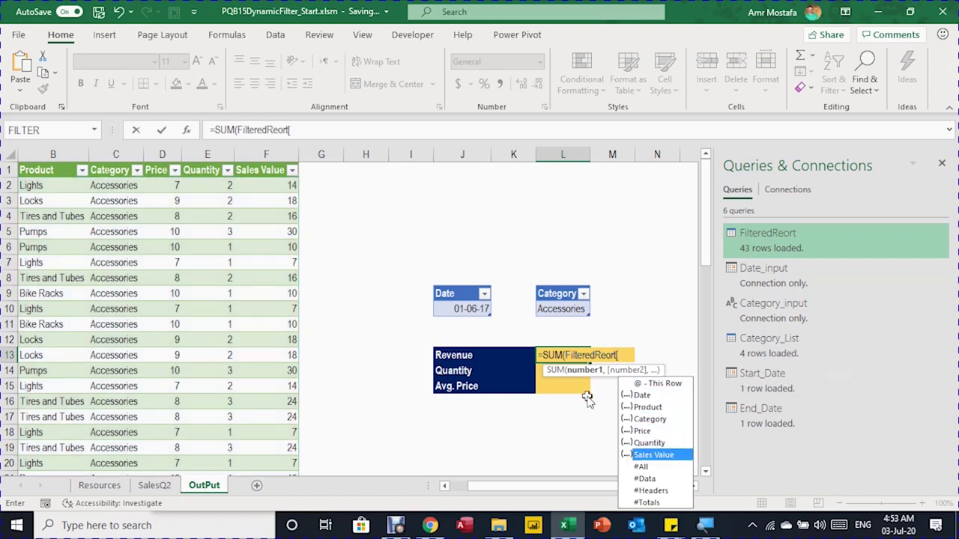
key("Tab")
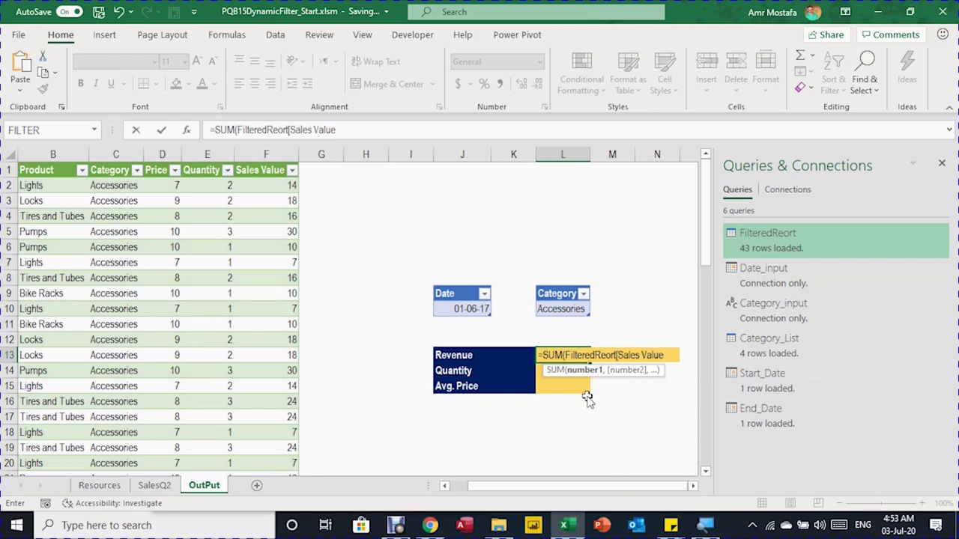
type("]")
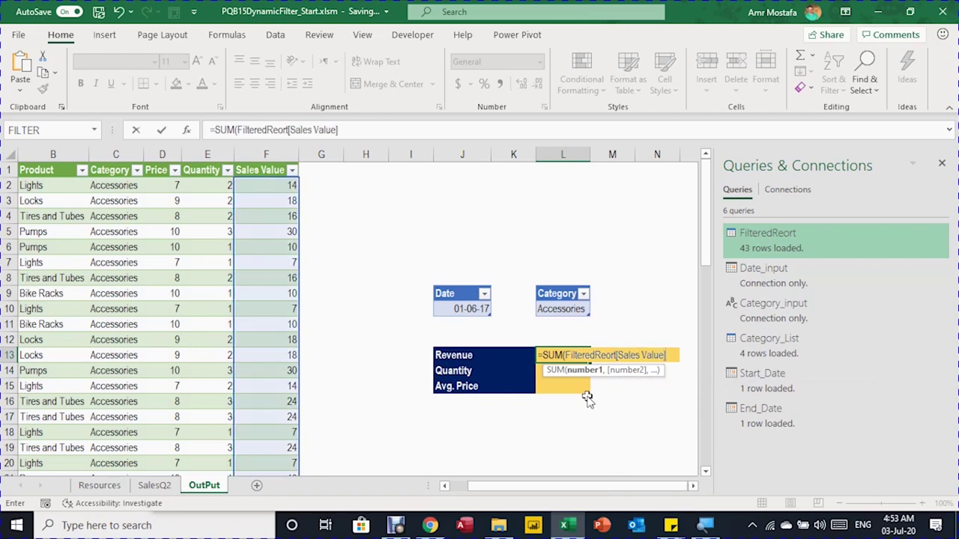
type(")")
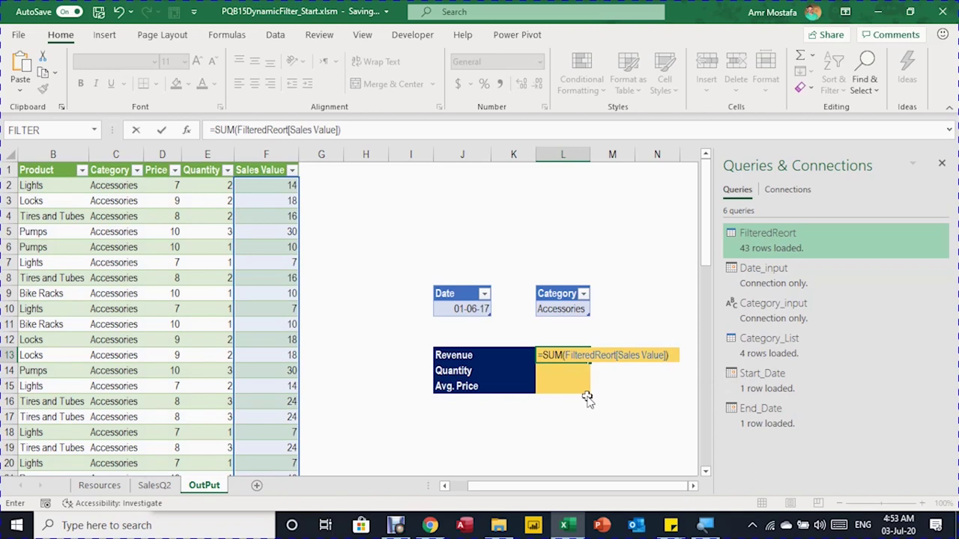
key("Return")
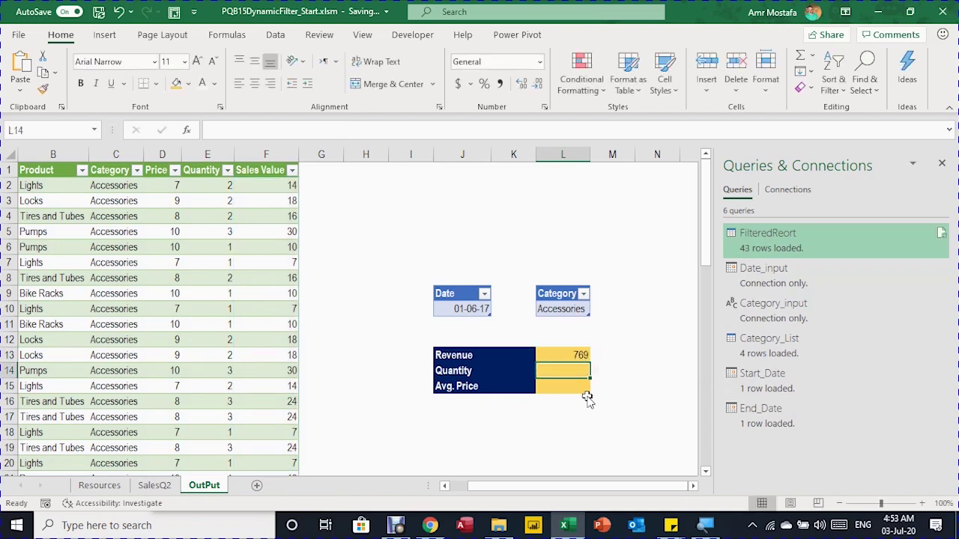
key("Up")
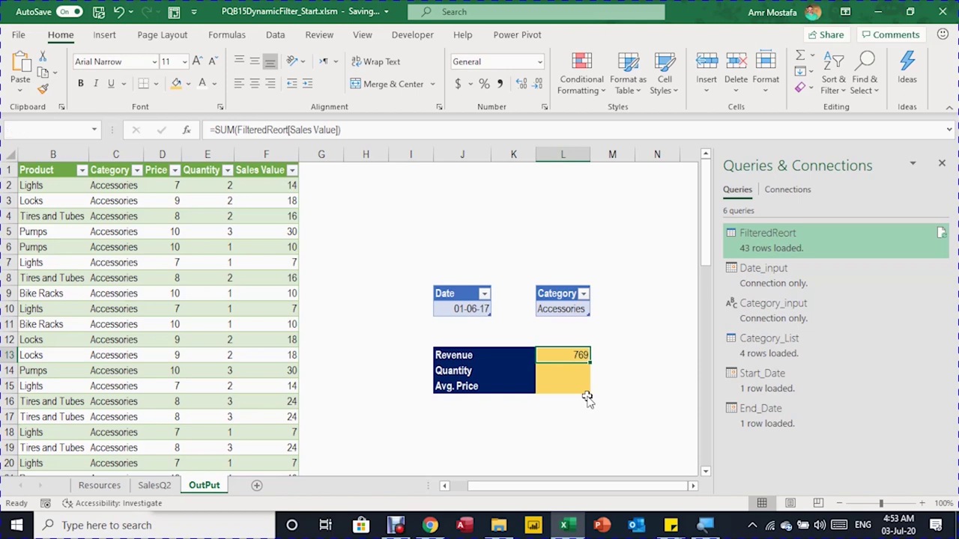
- Calculate Avg. Price in cell L15 as revenue divided by quantity with =L13/L14
left_click(577, 387)
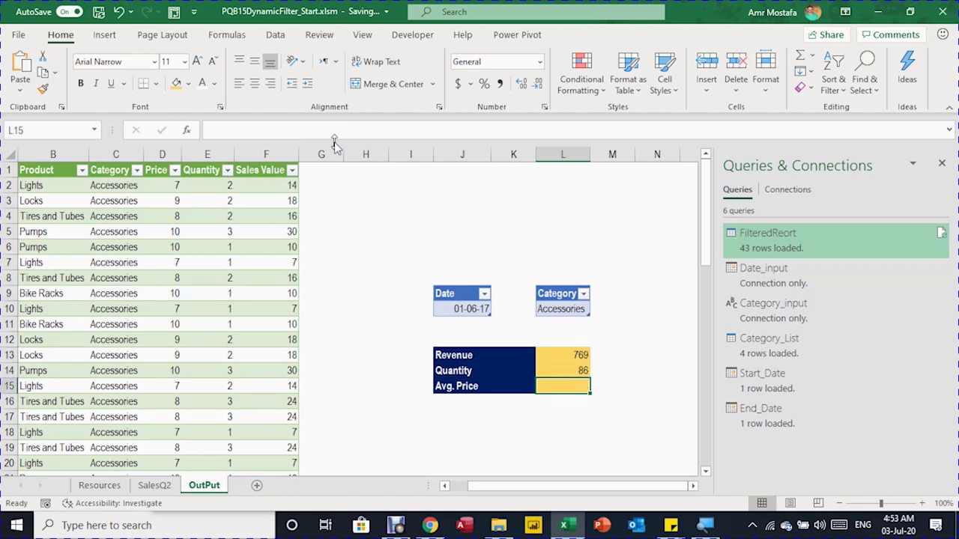
type("=")
key("Up")
key("Up")
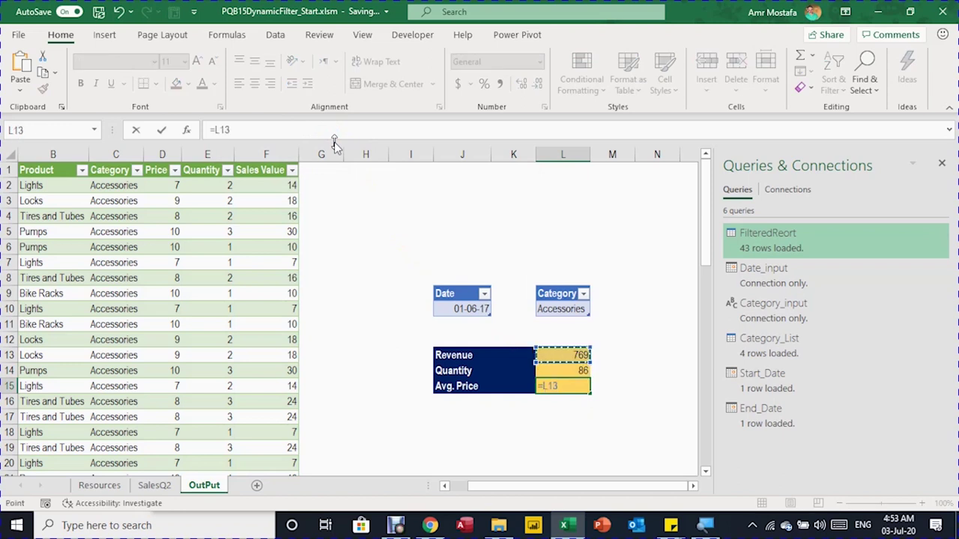
type("/")
key("Up")
key("Return")
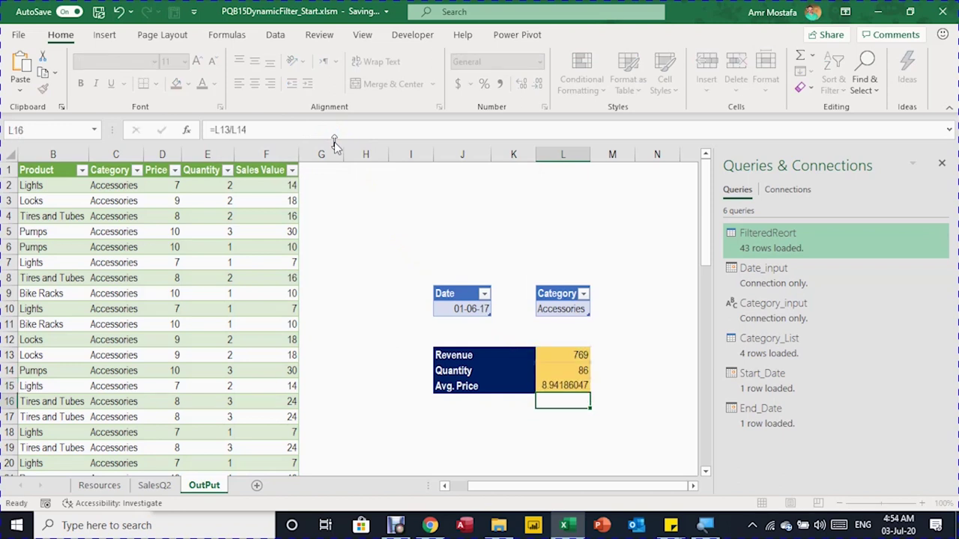
- Apply the comma number format to the summary values in L13:L15, with whole-number revenue and quantity and a two-decimal average price
left_click_drag(573, 355, 573, 386)
left_click(573, 386)
left_click(500, 83)
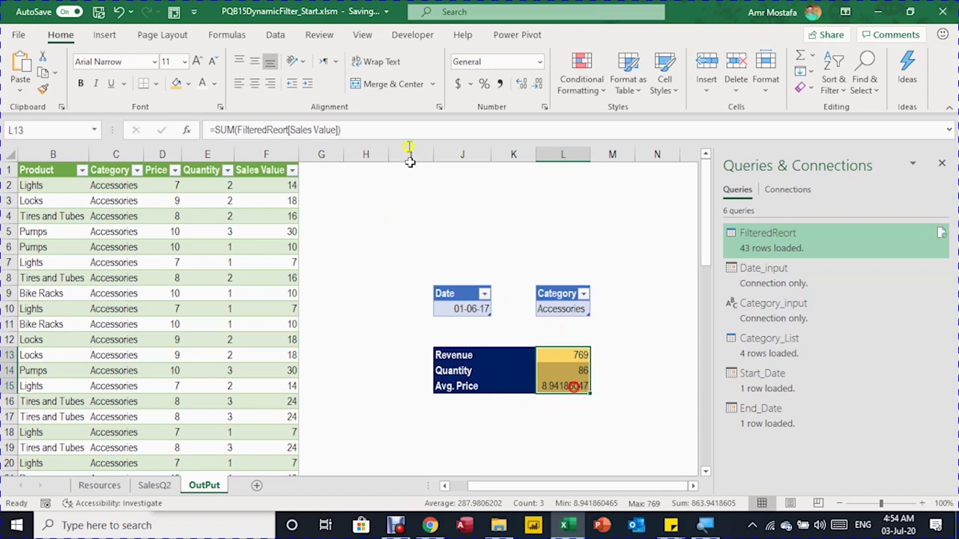
key("Up")
key("Up")
key("Up")
key("Up")
key("Up")
key("Up")
key("Up")
key("Up")
key("Up")
key("Up")
key("Up")
key("Up")
left_click(458, 216)
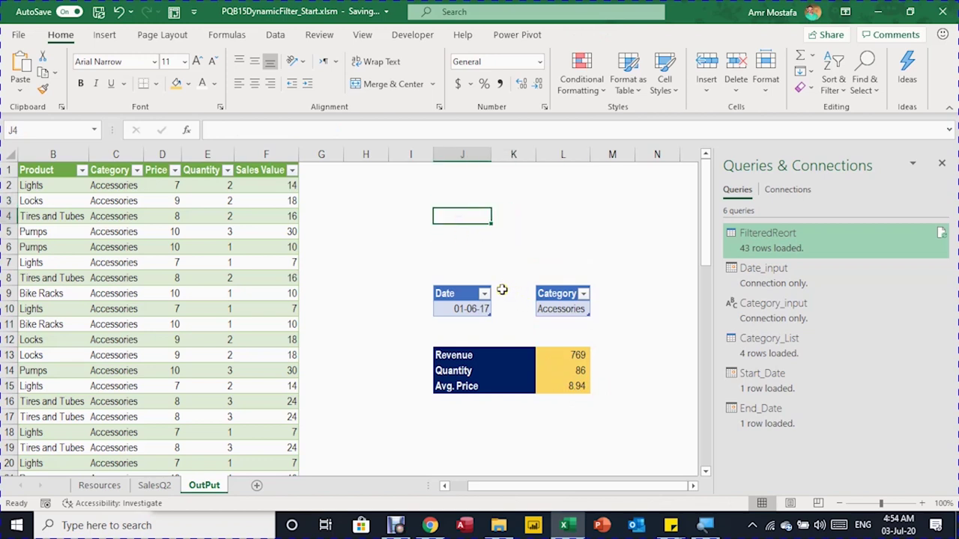
- Record a macro named Refresh, stored in this workbook, that refreshes all queries, and stop recording
left_click(420, 35)
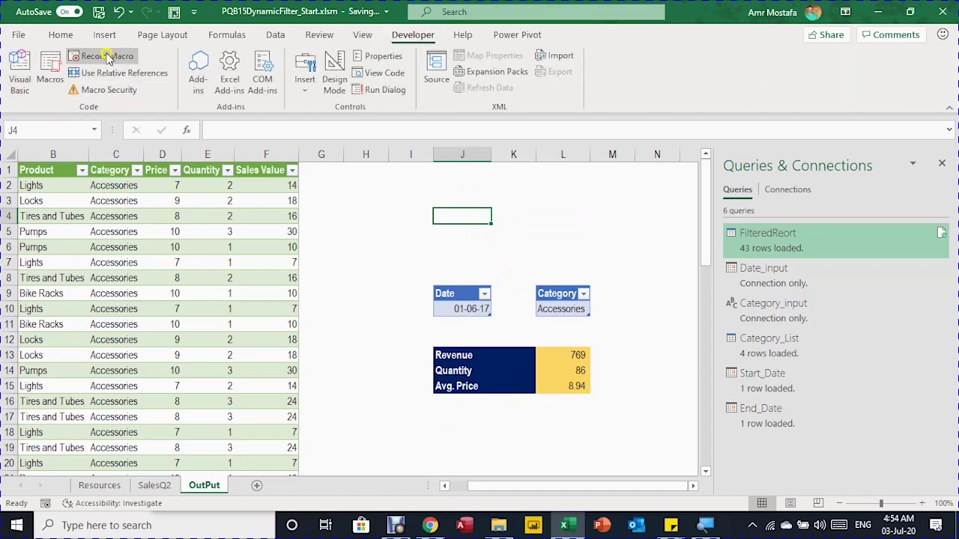
left_click(108, 60)
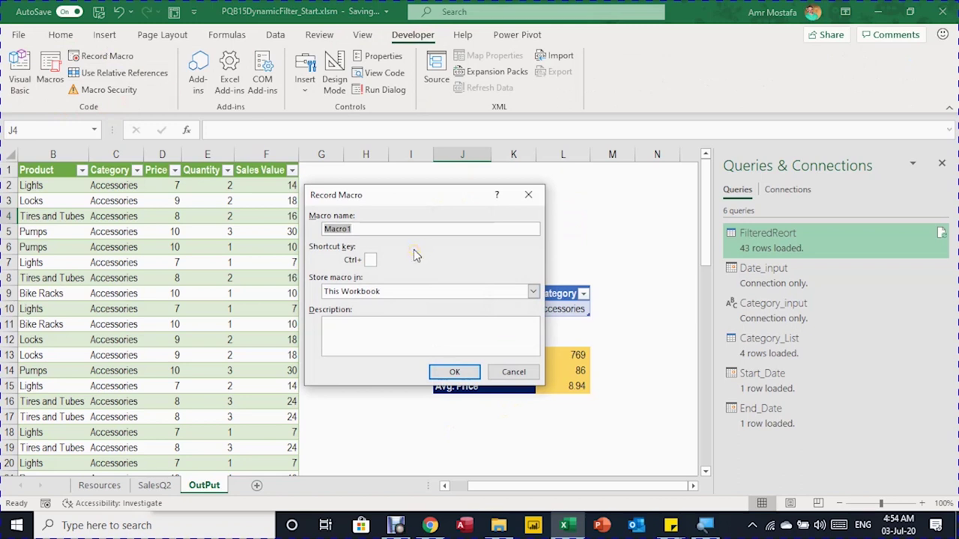
type("Refresh")
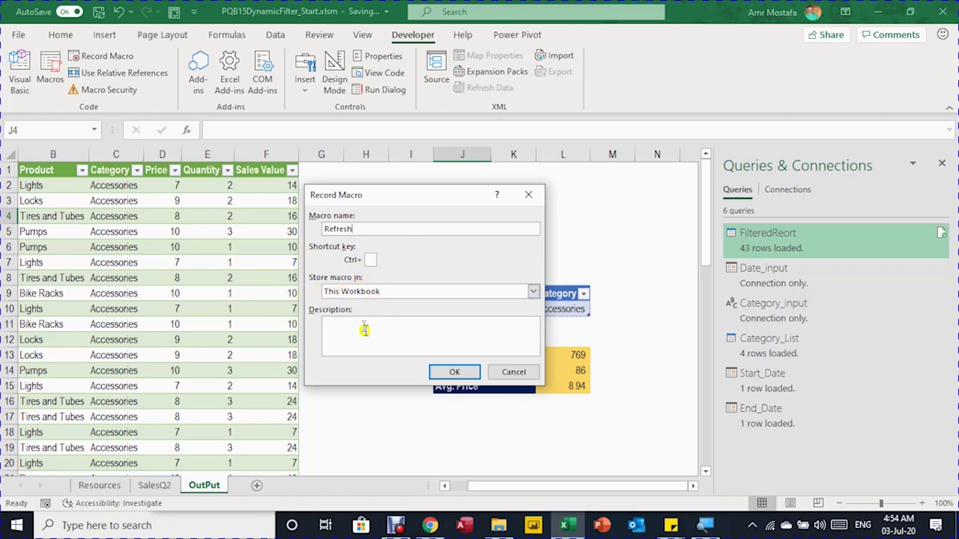
left_click(454, 372)
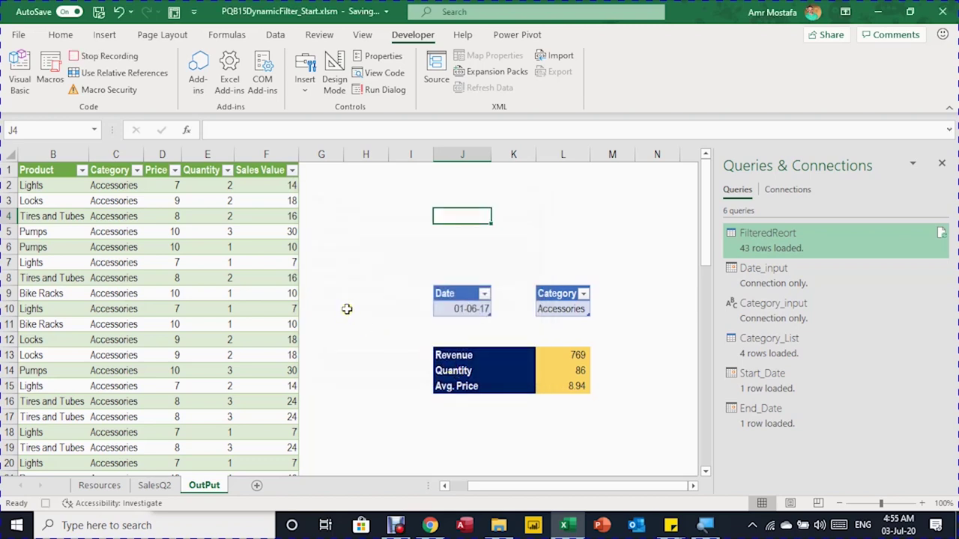
left_click(276, 36)
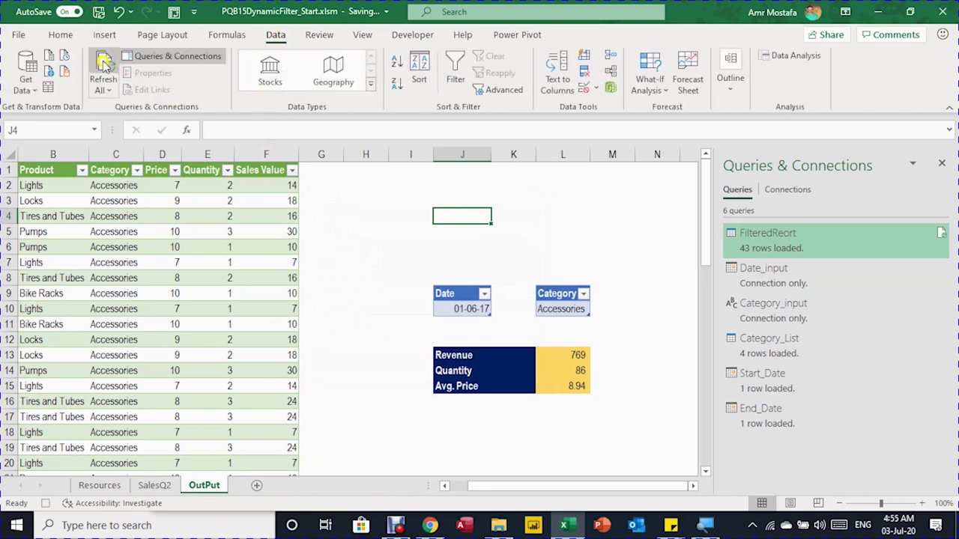
left_click(103, 66)
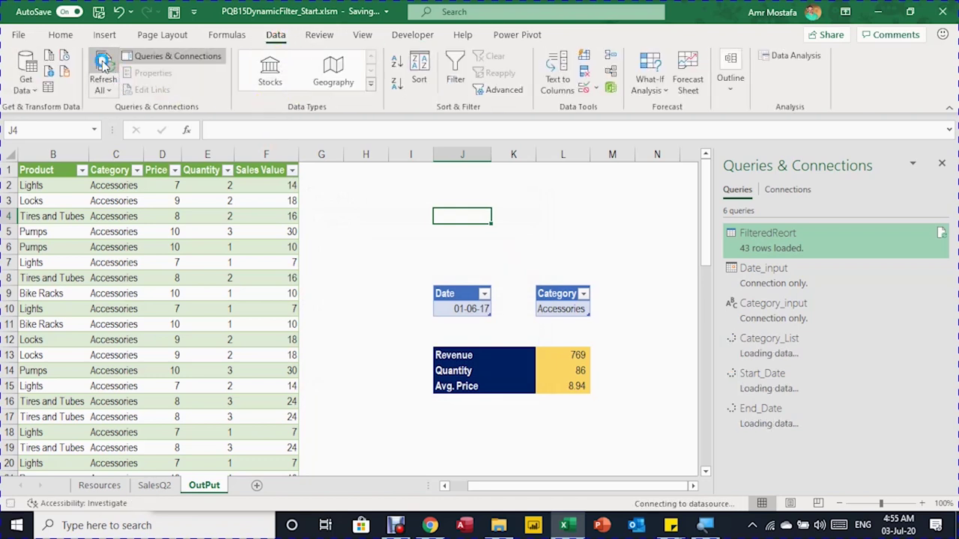
left_click(422, 39)
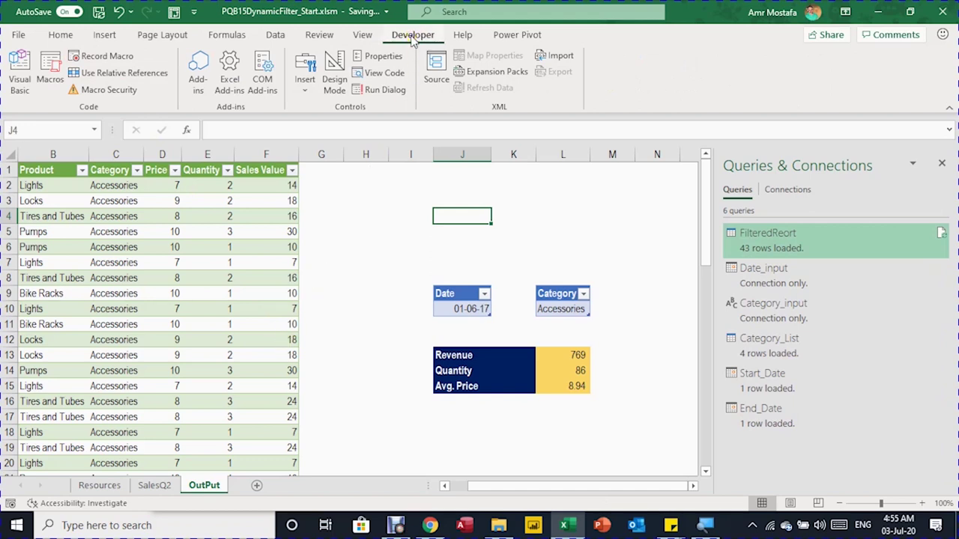
- Draw a form control button over about J3:L5, above the Date and Category inputs, and assign the Refresh macro to it
left_click(305, 83)
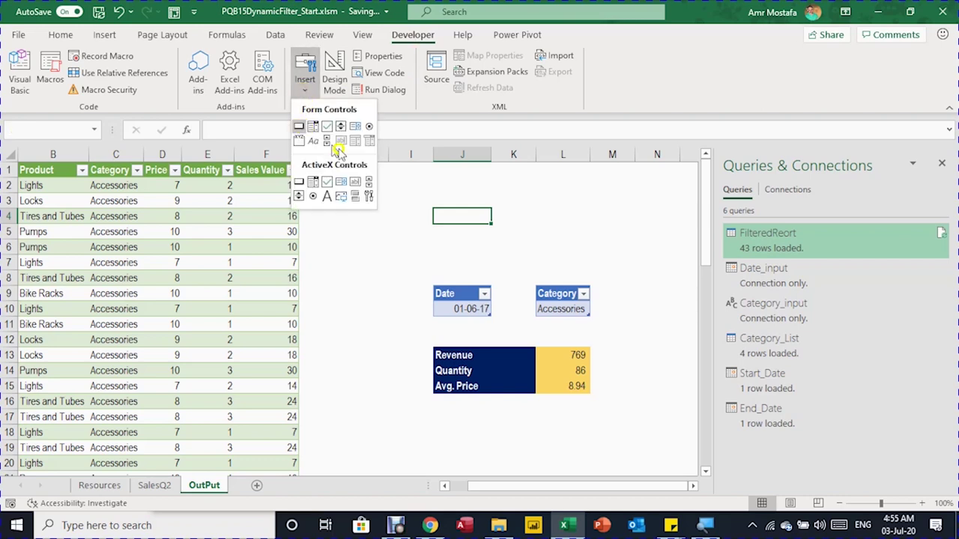
left_click(298, 128)
left_click_drag(436, 196, 590, 235)
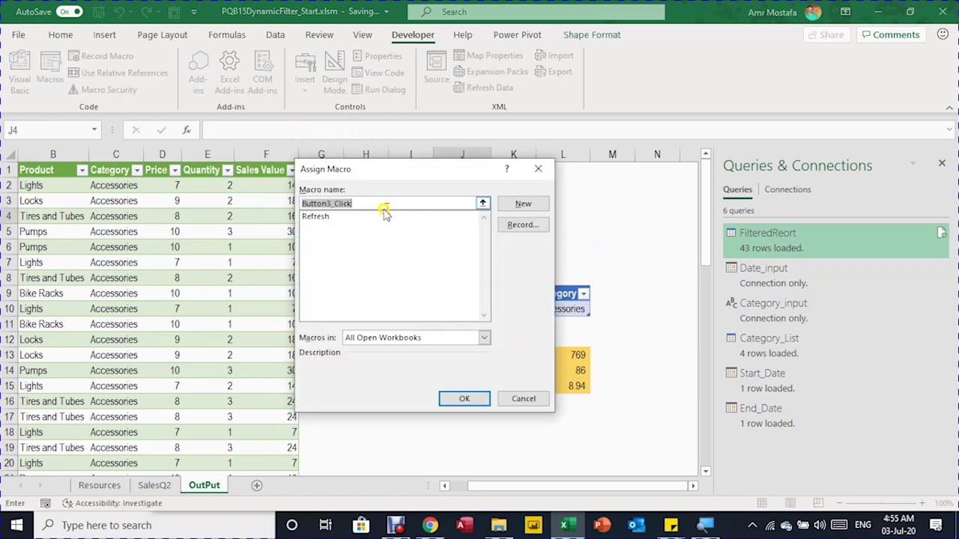
left_click(316, 217)
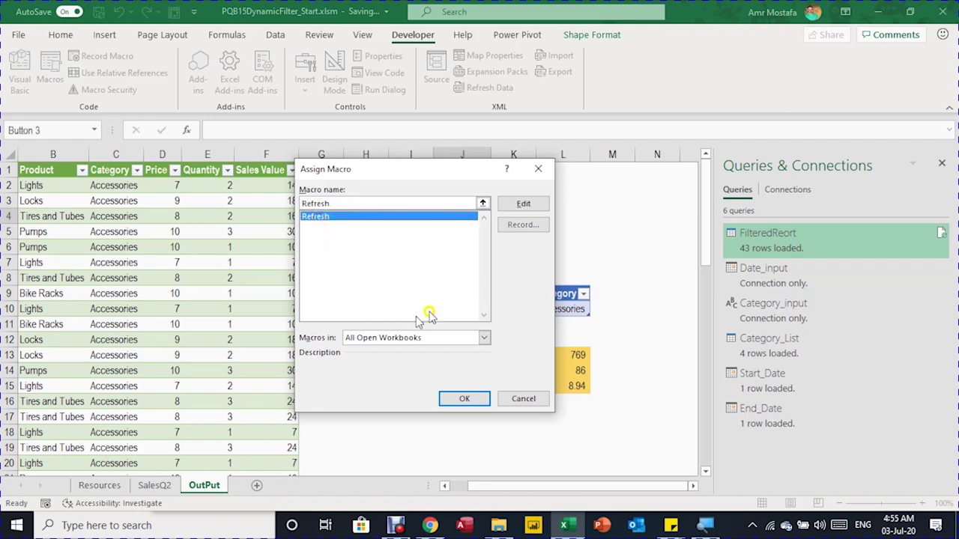
left_click(472, 402)
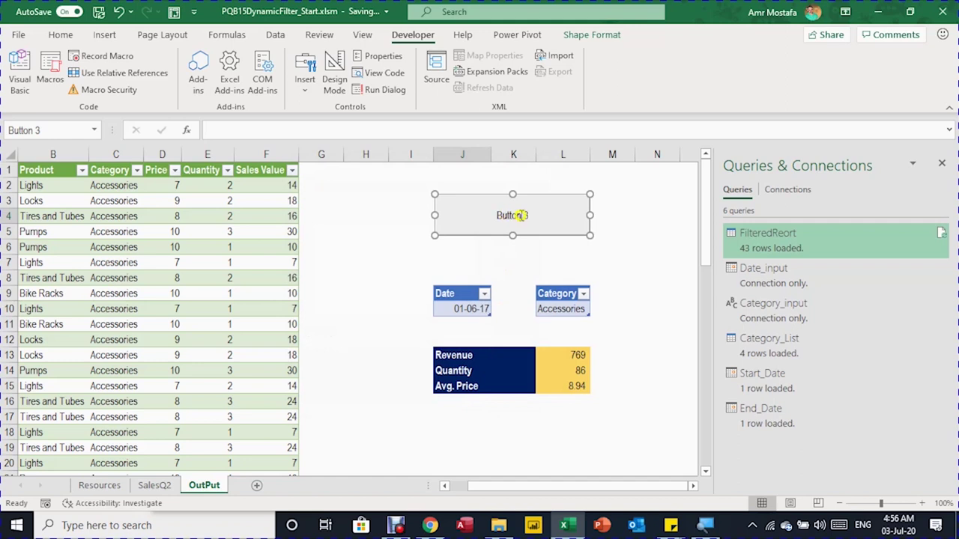
- Replace the new button's caption with Refresh
left_click(527, 215)
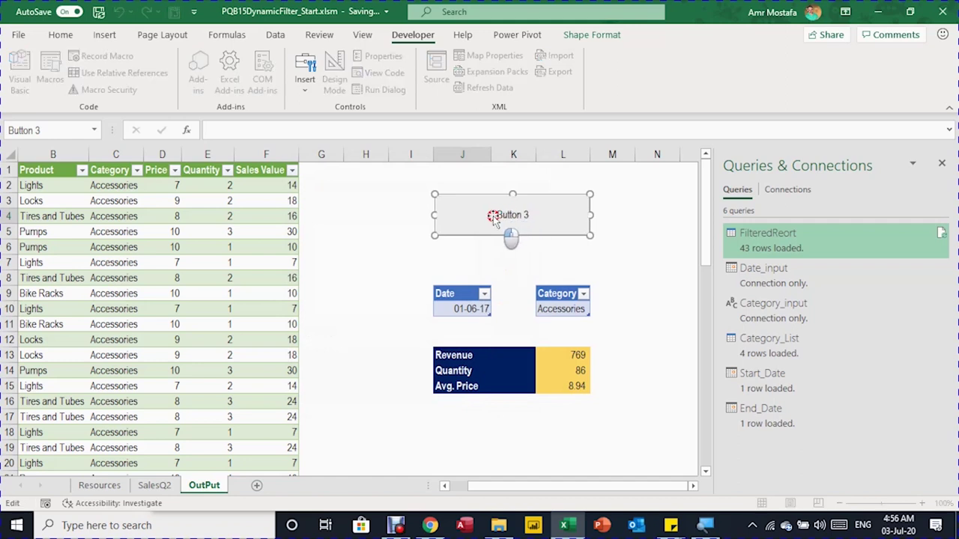
key("BackSpace")
key("BackSpace")
key("BackSpace")
key("BackSpace")
key("BackSpace")
key("BackSpace")
key("BackSpace")
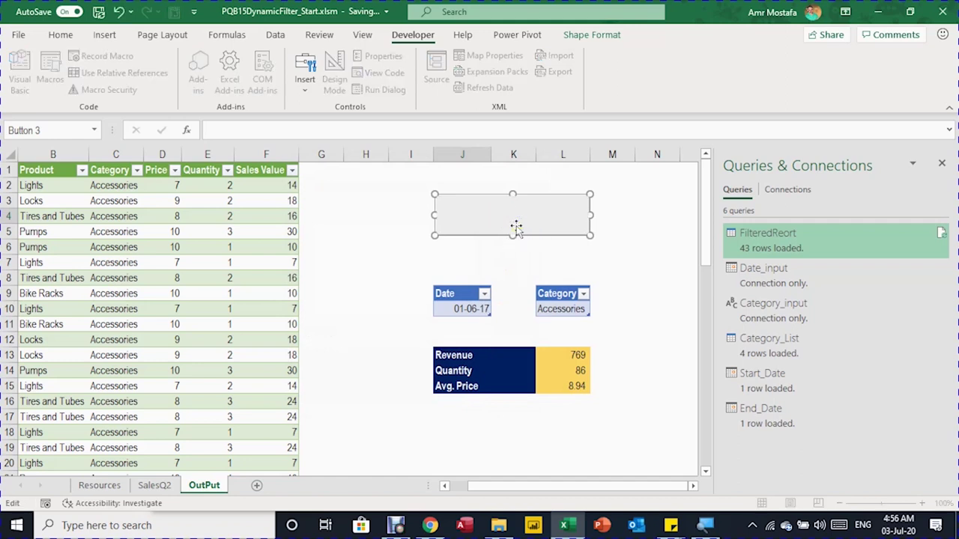
type("Refresh")
left_click(517, 246)
- Format the Refresh button's caption in Arial Black at size 16
right_click(557, 237)
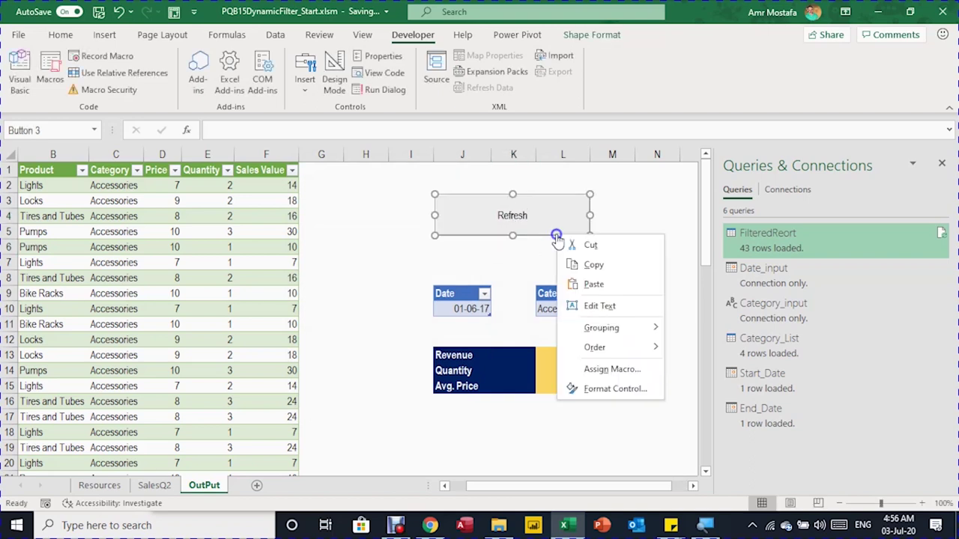
left_click(607, 388)
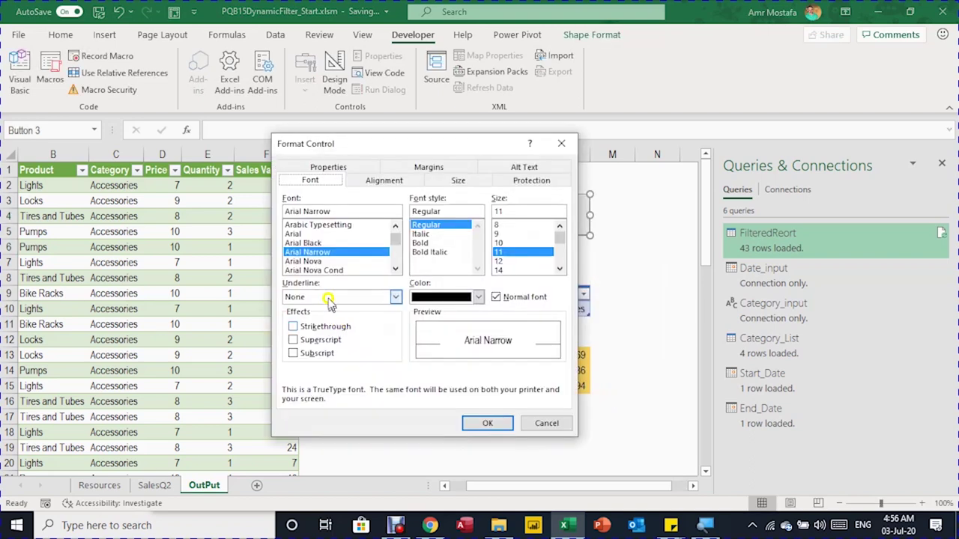
left_click(318, 243)
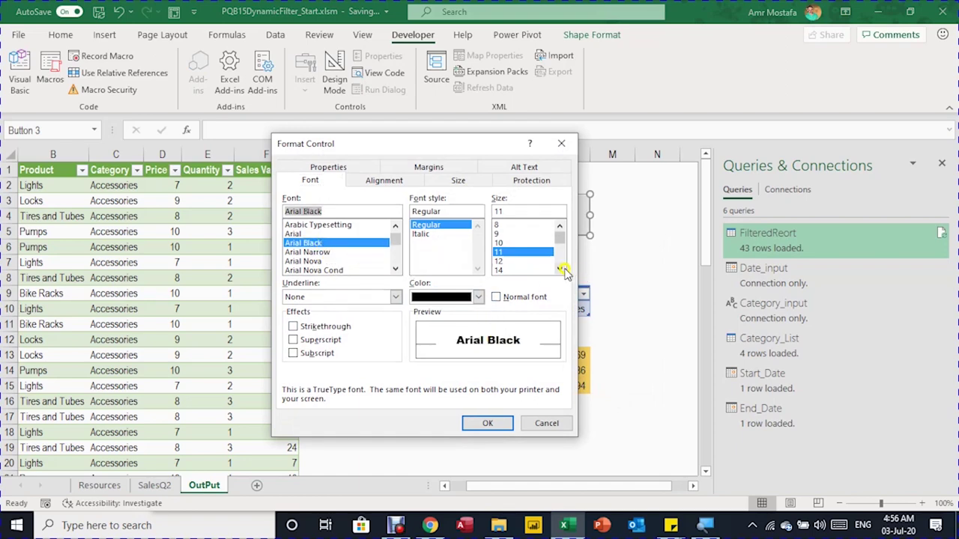
left_click(561, 268)
left_click(561, 268)
left_click(516, 253)
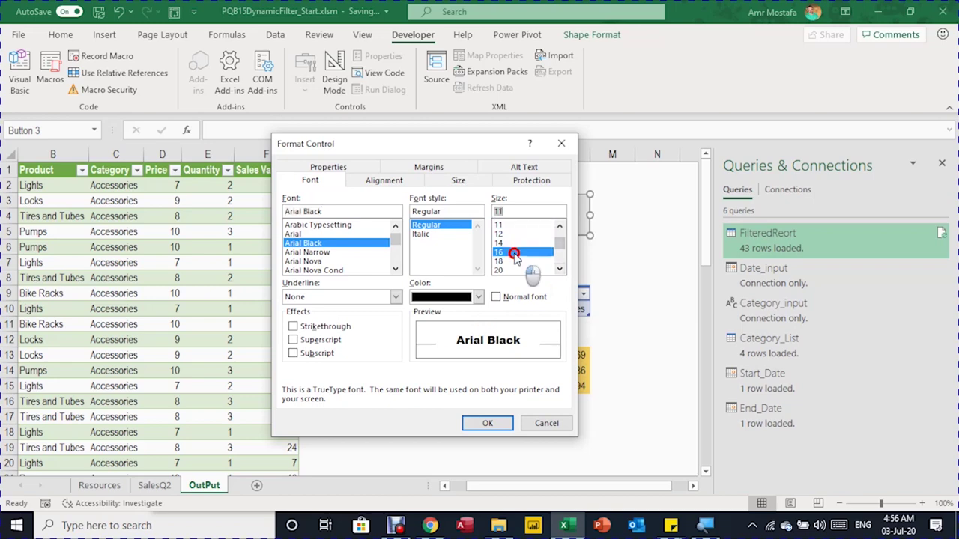
left_click(493, 424)
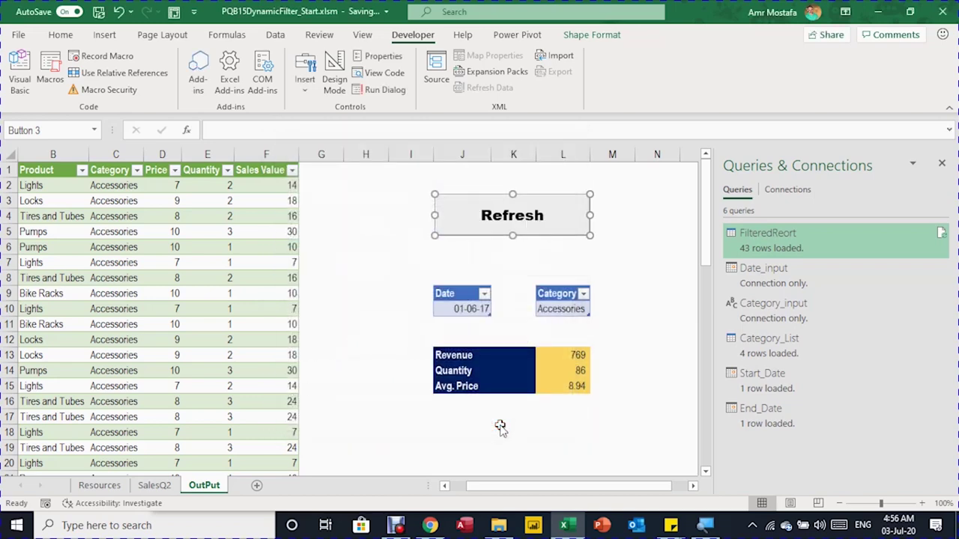
- Set the Category input to Bikes
left_click(362, 334)
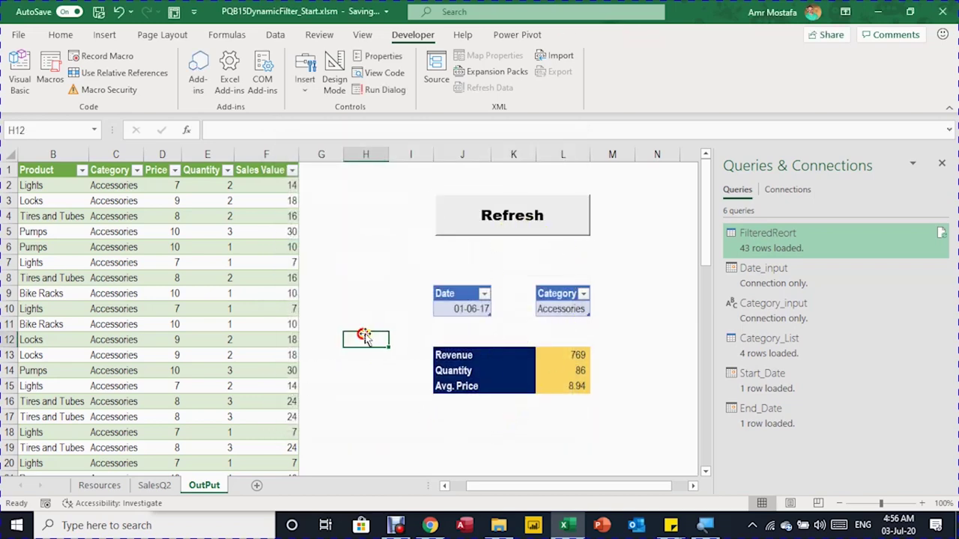
left_click(577, 310)
left_click(597, 311)
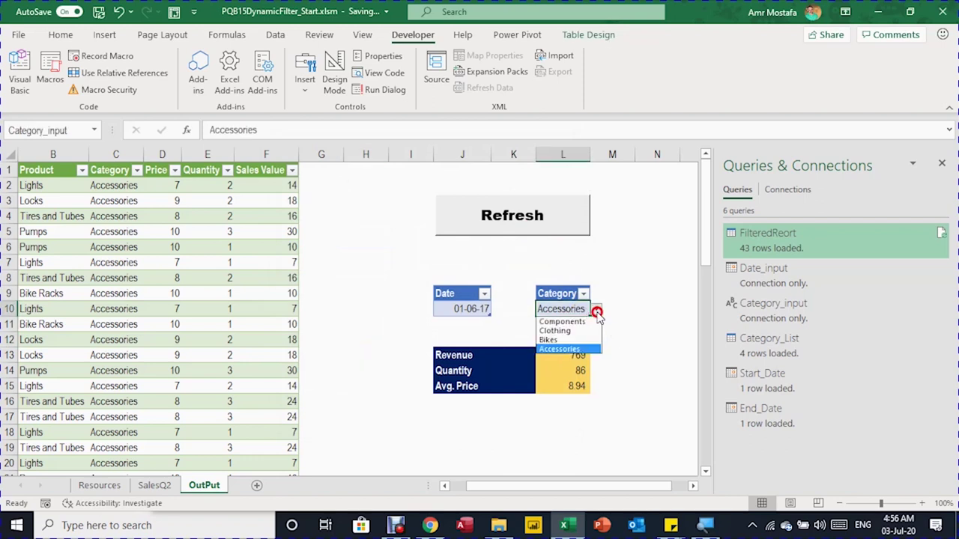
left_click(573, 340)
- Set the Date input to 15-06-2017 and refresh the filtered report with the Refresh macro
left_click(479, 307)
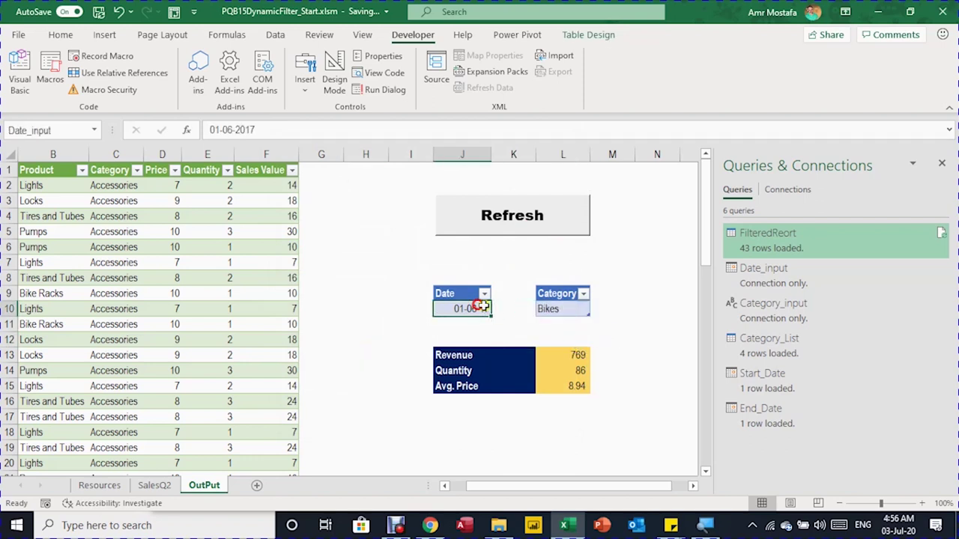
left_click_drag(215, 129, 208, 126)
type("15")
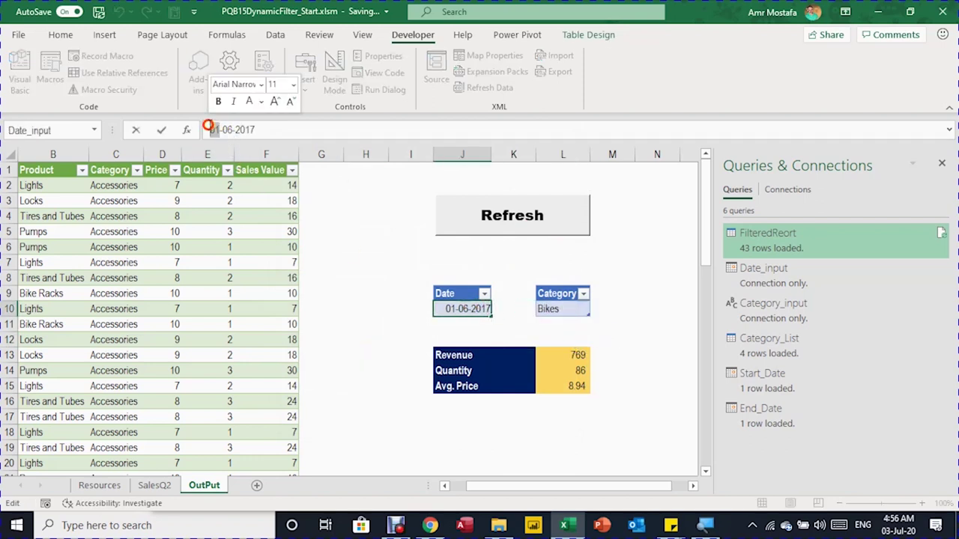
key("Return")
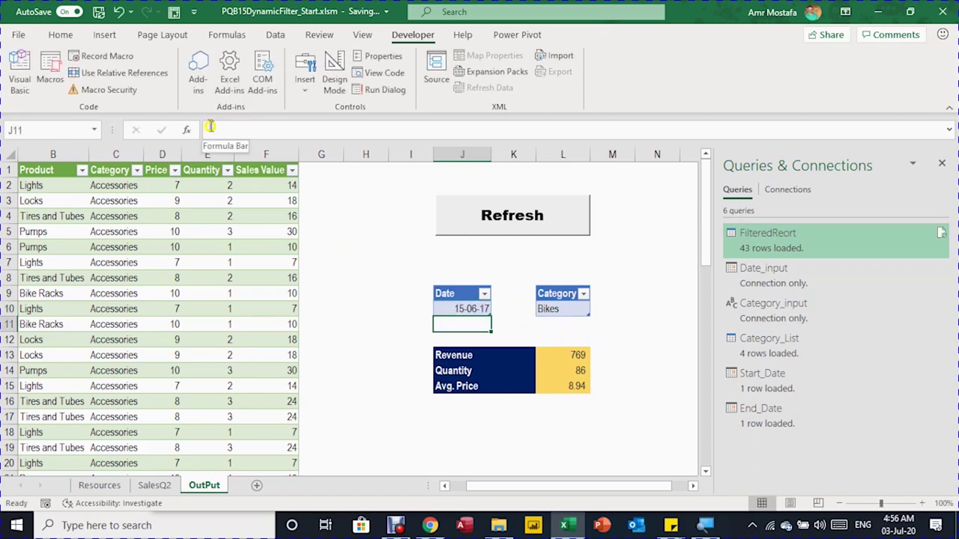
left_click(496, 223)
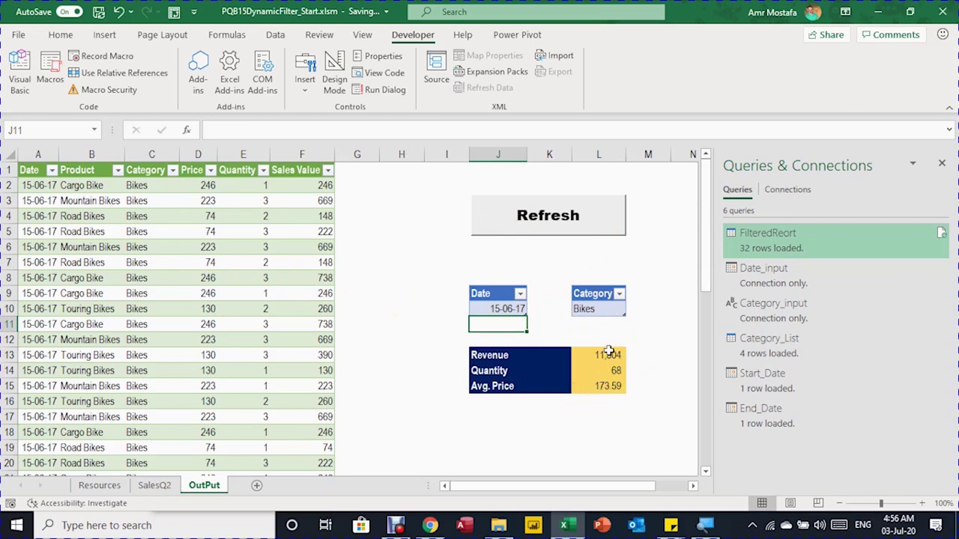
- Review the SalesQ3 and SalesQ4 sheets in PQB15QuarterlySalesData.xlsx and the quarterly sales sheets in the report workbook
left_click(163, 487)
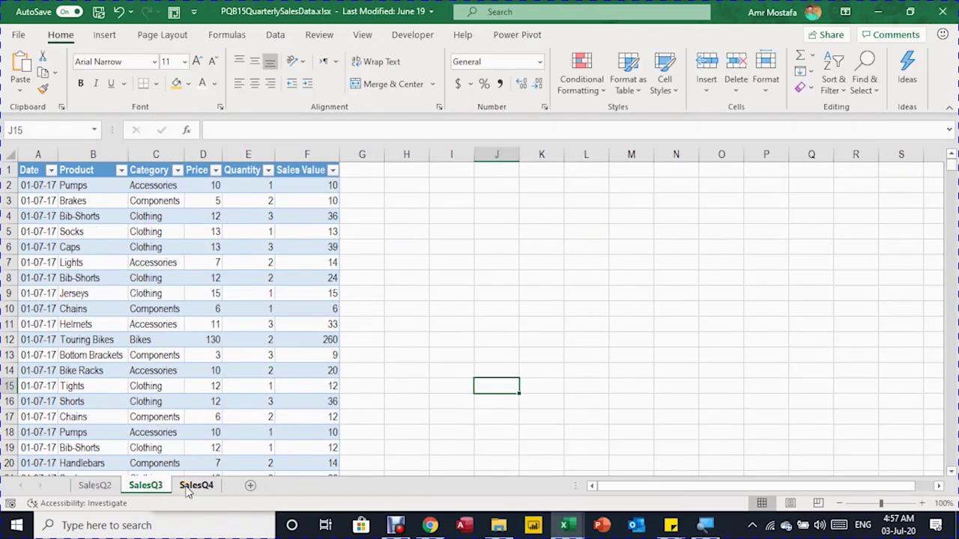
left_click(191, 487)
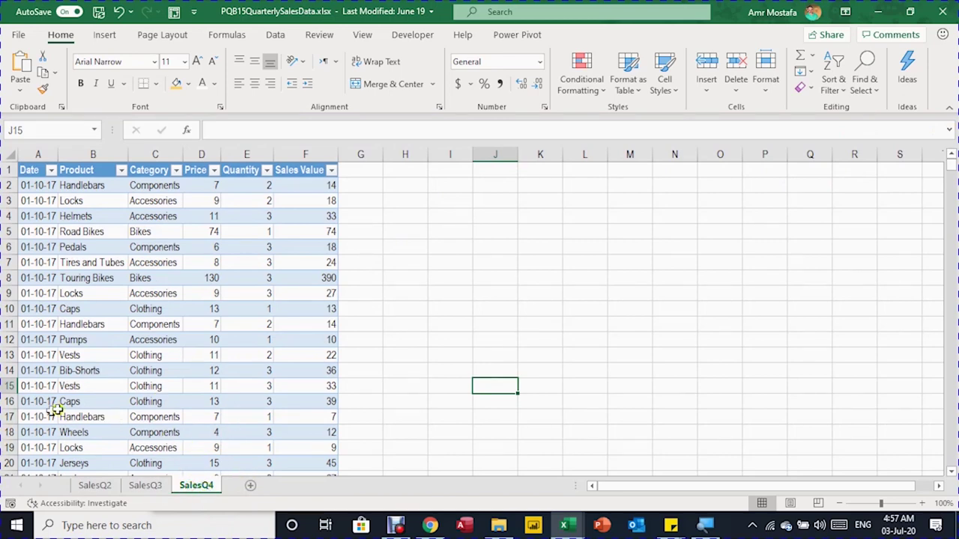
left_click(147, 486)
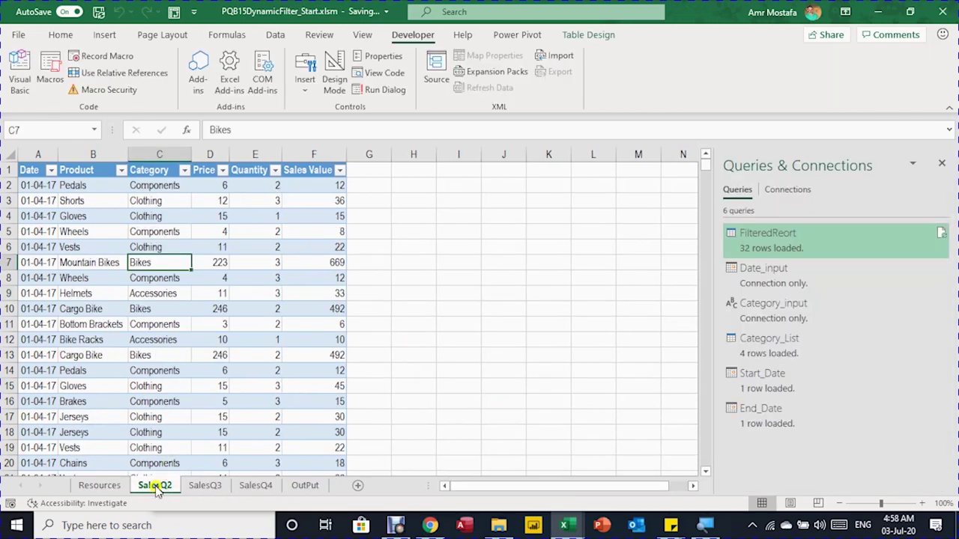
left_click(214, 487)
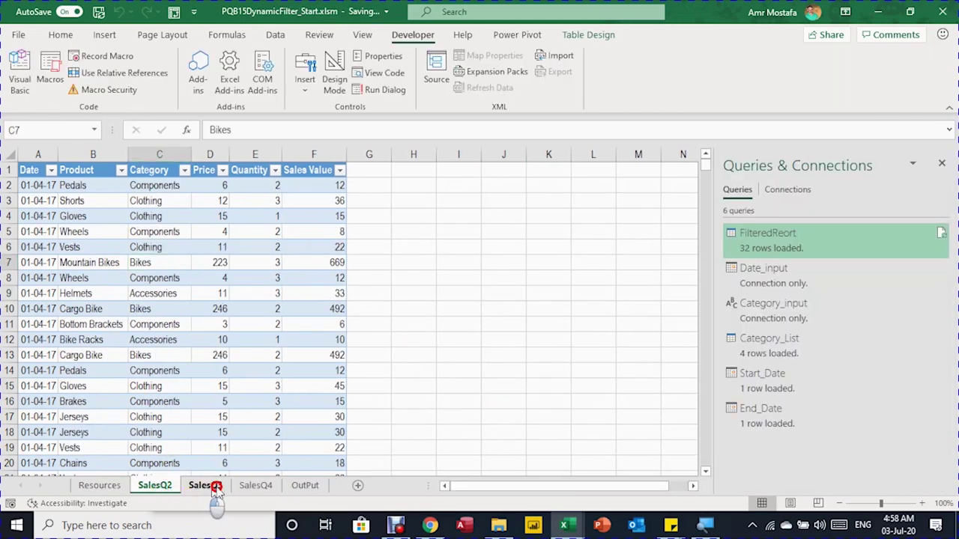
left_click(253, 485)
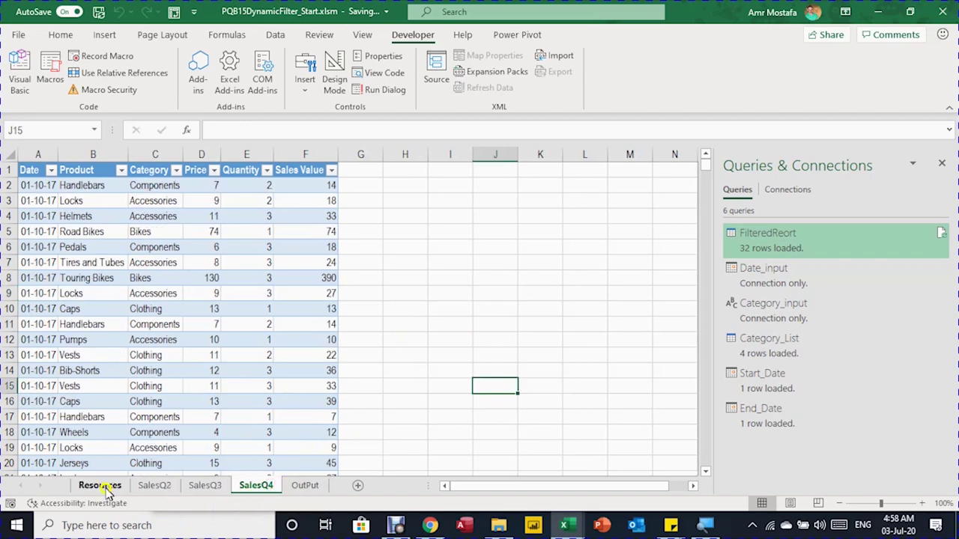
- Check the Start_Date and End_Date values on the Resources sheet and refresh all queries from the OutPut sheet
left_click(109, 488)
left_click(159, 189)
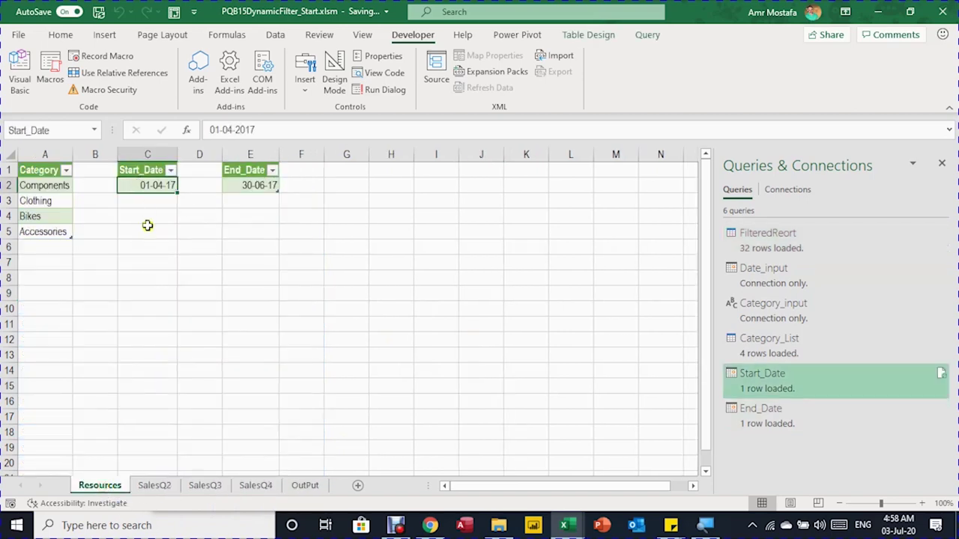
left_click(255, 185)
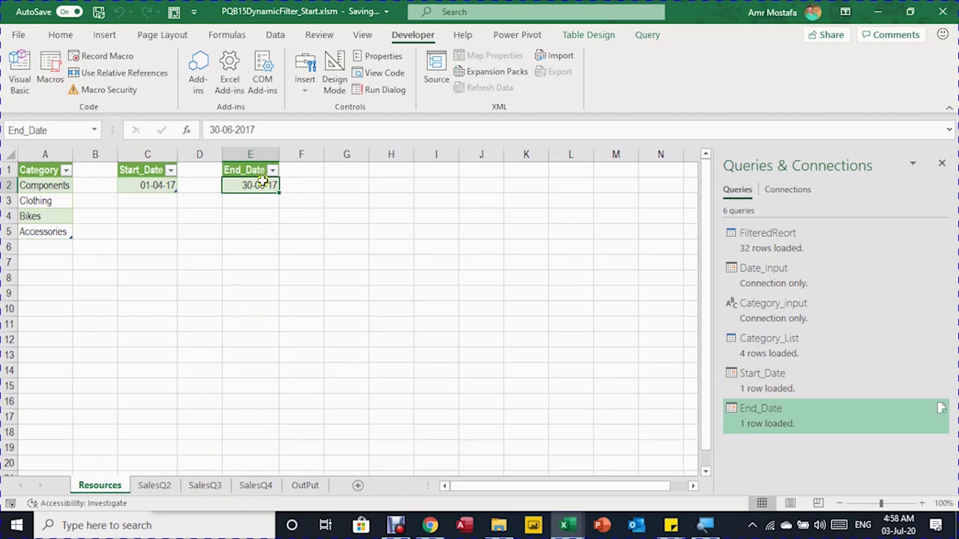
left_click(306, 486)
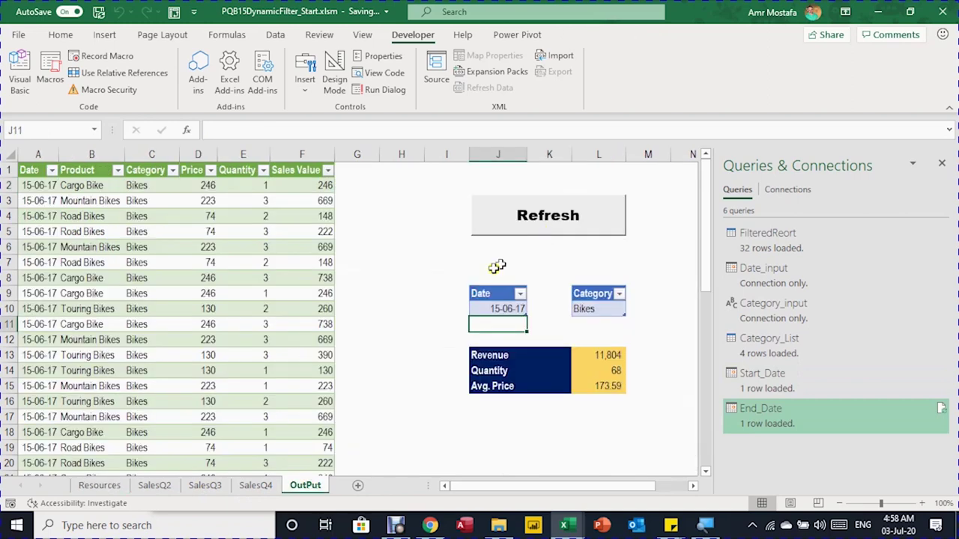
left_click(552, 234)
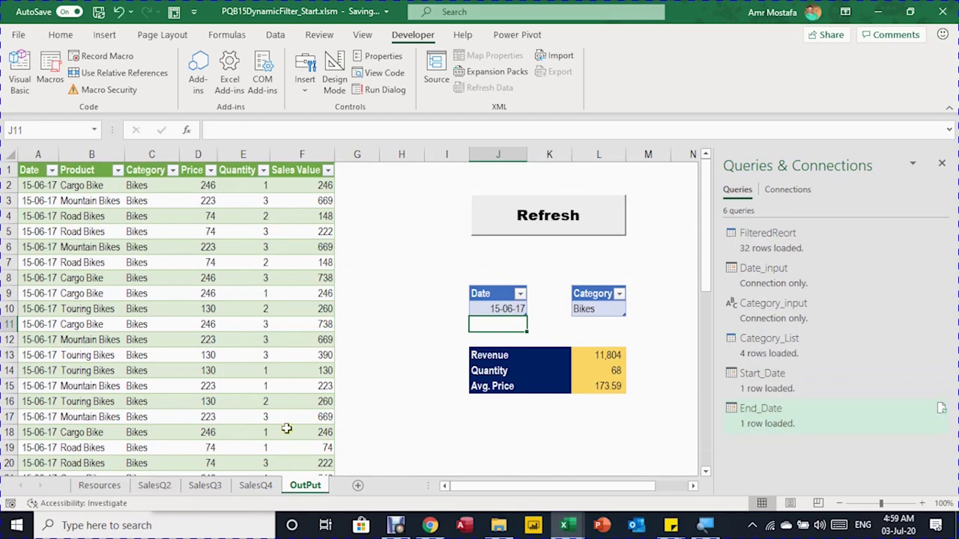
- Copy the End_Date value 31-12-2017 from the Resources sheet into the Date input on the OutPut sheet
left_click(105, 486)
left_click(248, 236)
left_click(271, 184)
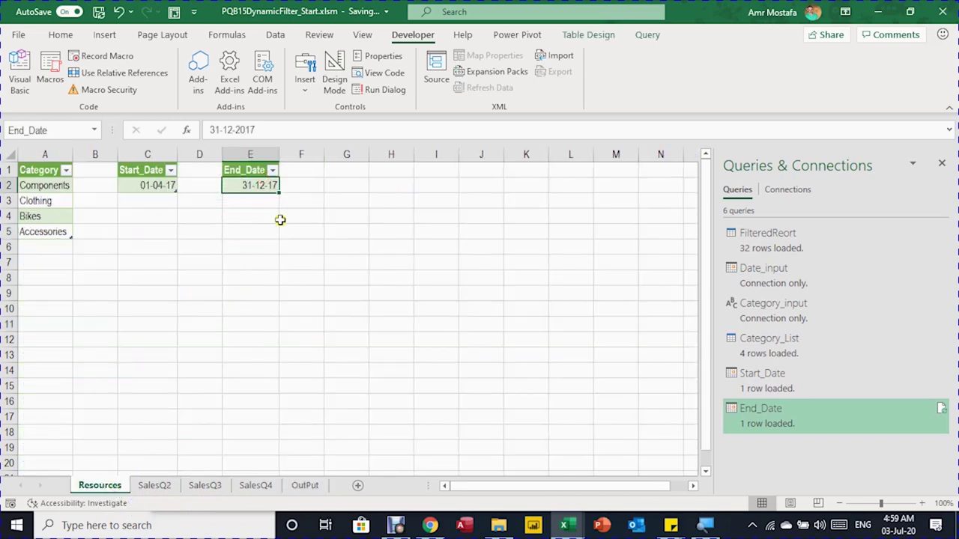
left_click_drag(264, 130, 199, 131)
key("ctrl+c")
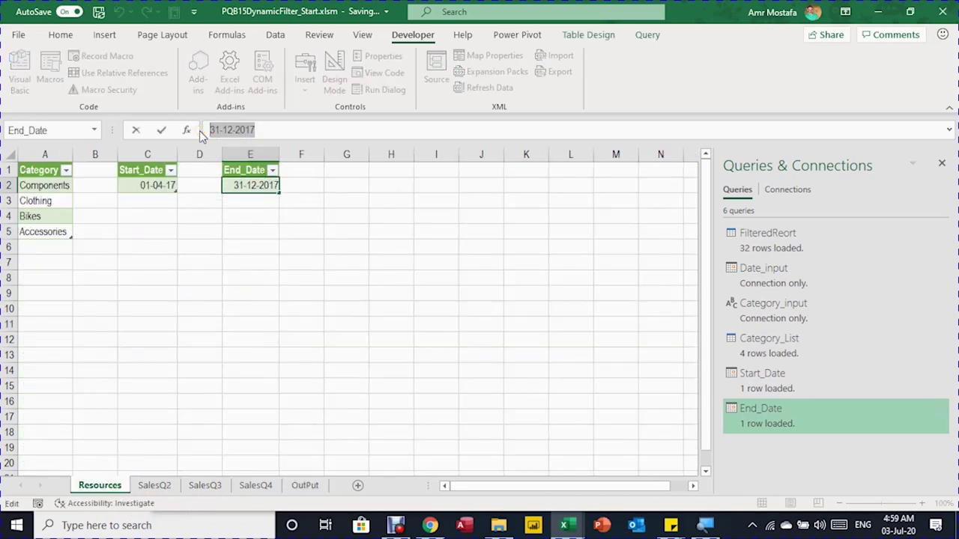
key("Escape")
left_click(305, 485)
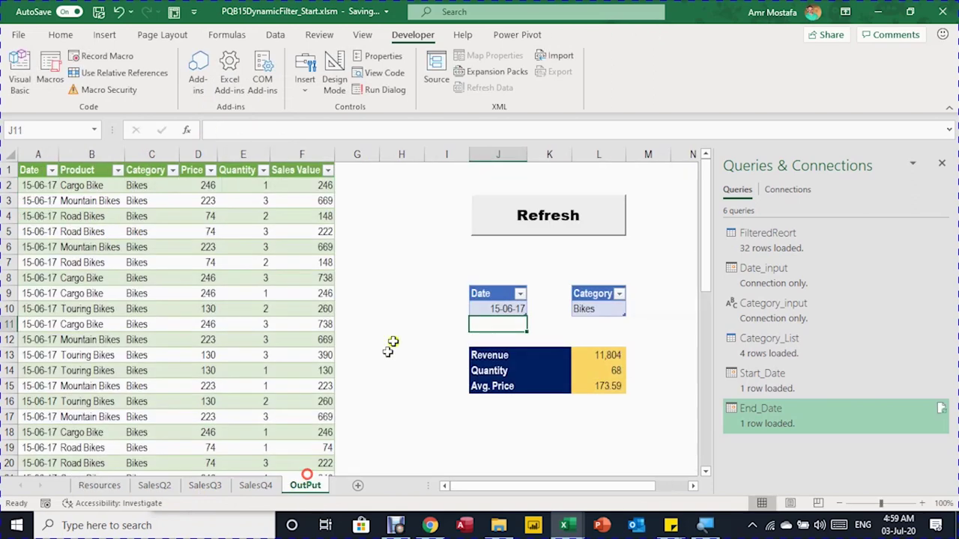
left_click(495, 311)
key("ctrl+v")
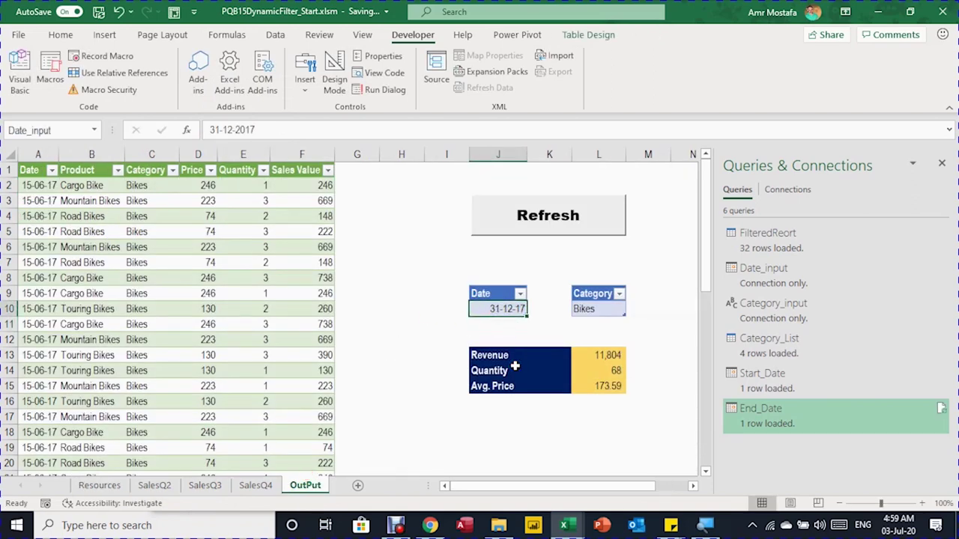
- Refresh the report for the Bikes category and inspect the reloaded rows and the Revenue, Quantity and Avg. Price cells
left_click(599, 312)
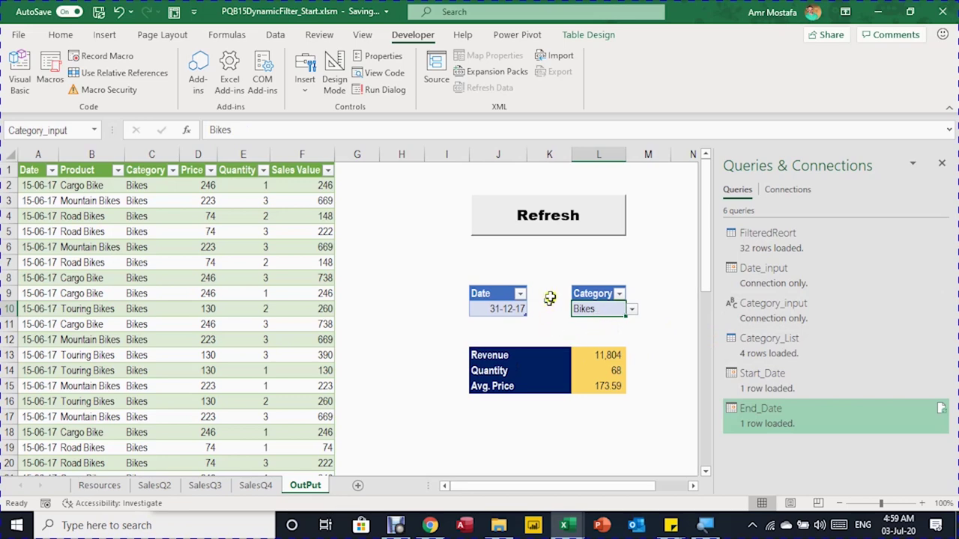
left_click(563, 224)
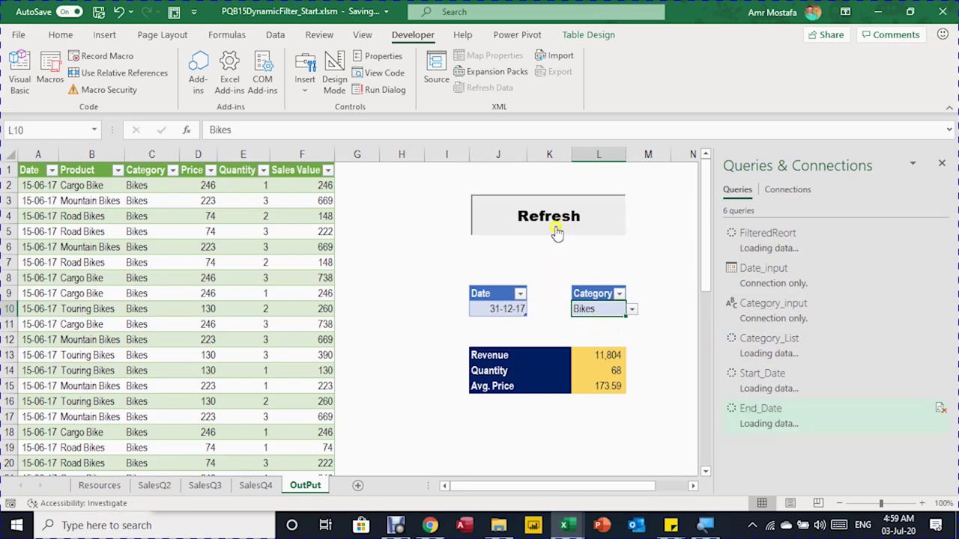
left_click(32, 189)
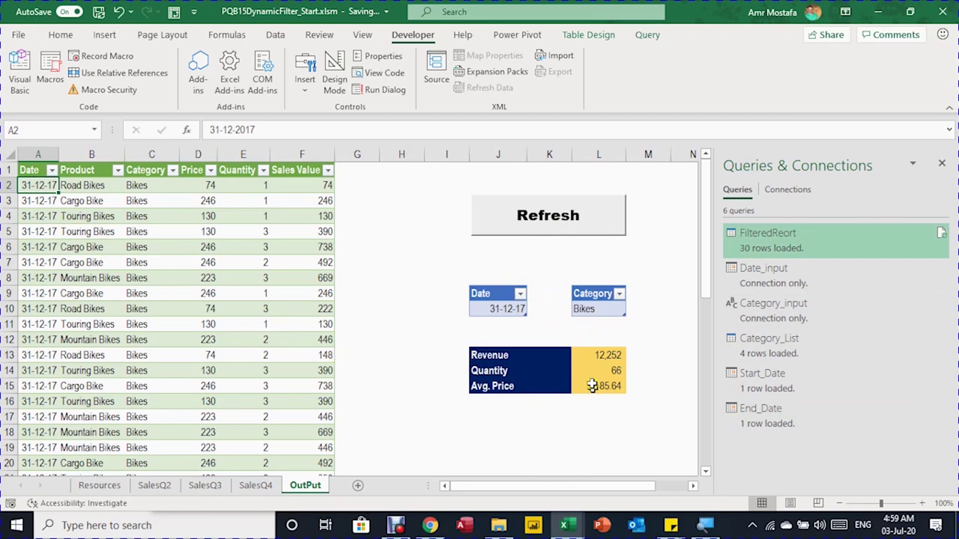
left_click_drag(607, 355, 608, 370)
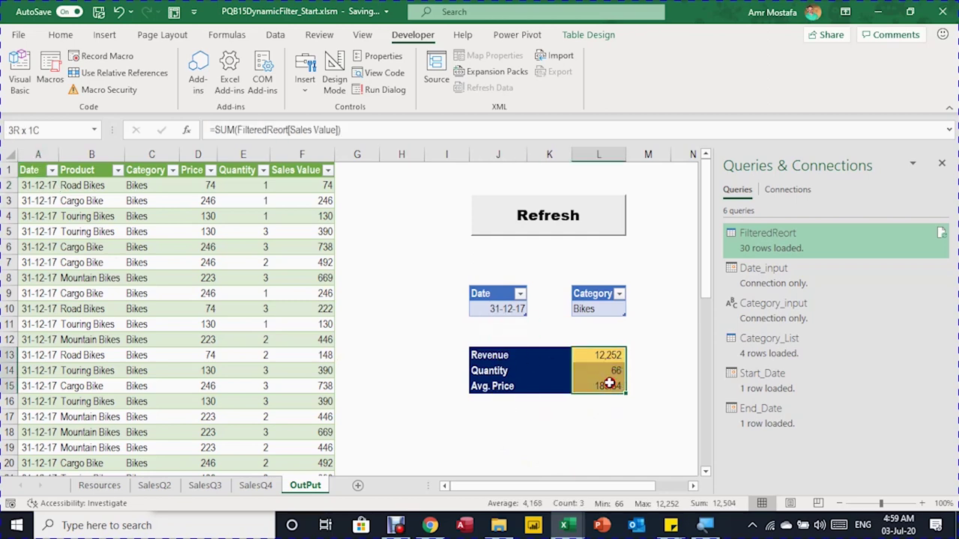
left_click(604, 433)
left_click(251, 284)
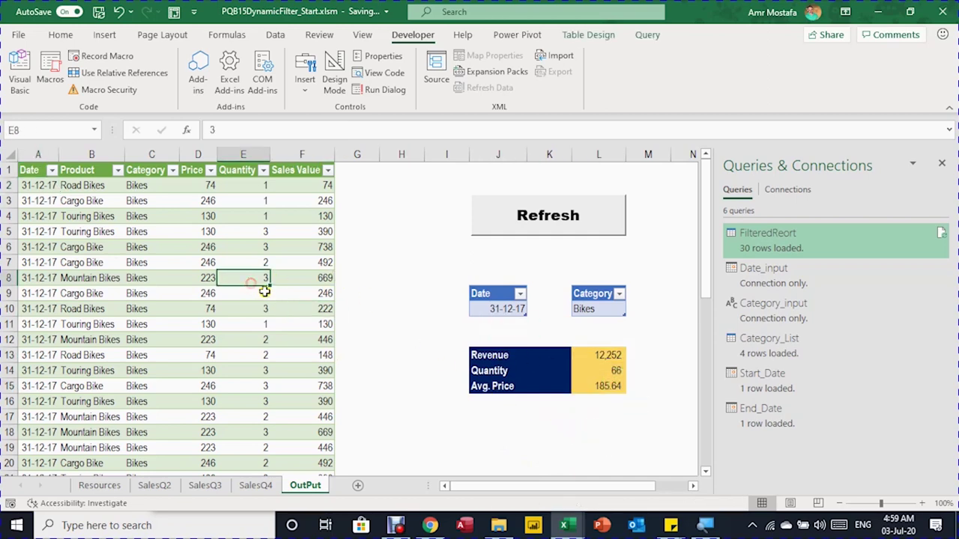